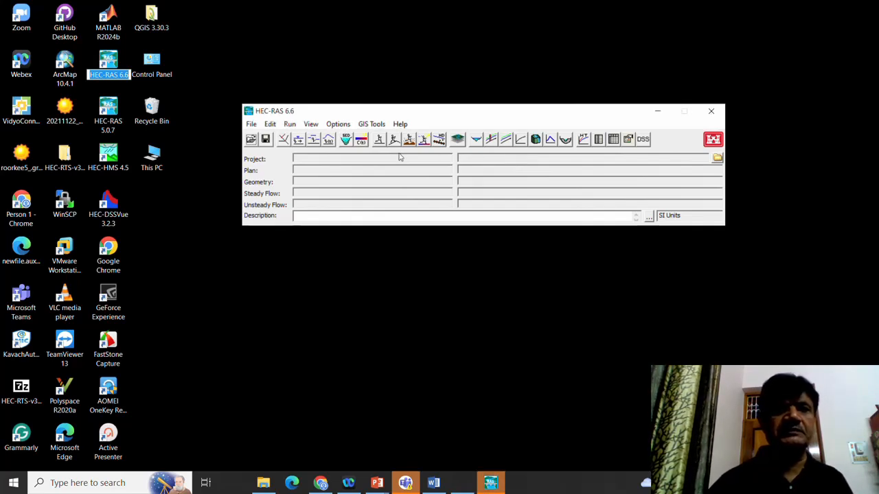
Create a new project titled 1DModel, saved as 1DModel.prj in the Documents folder.
left_click(252, 125)
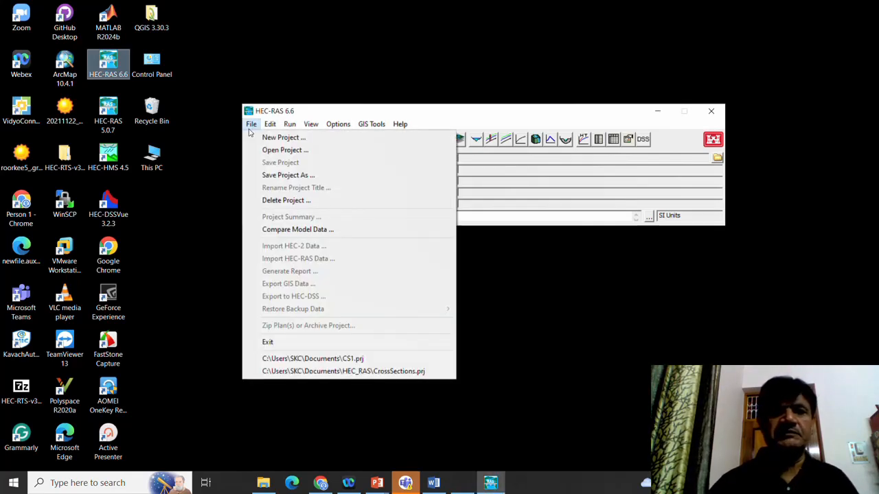
left_click(280, 139)
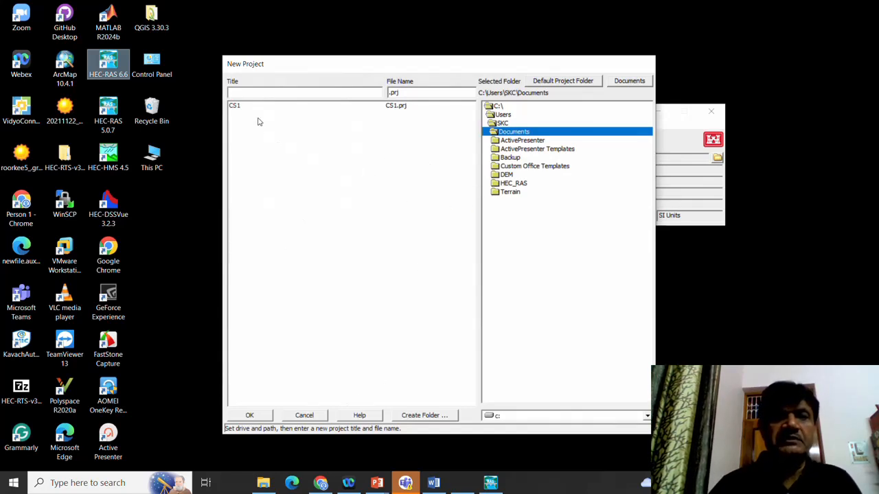
type("1")
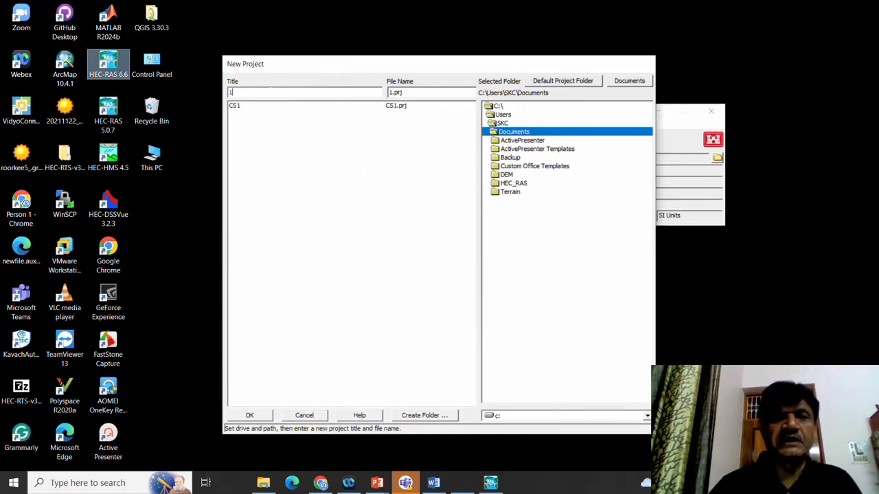
type("D")
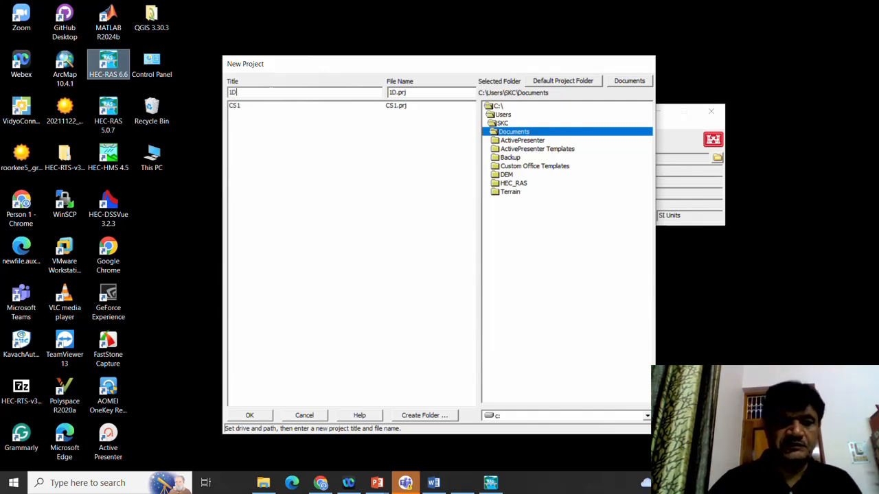
type("Mod")
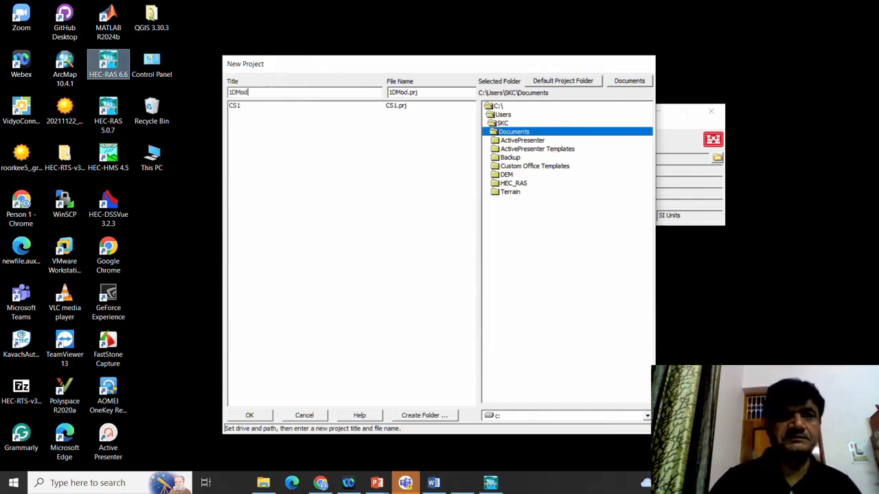
type("el")
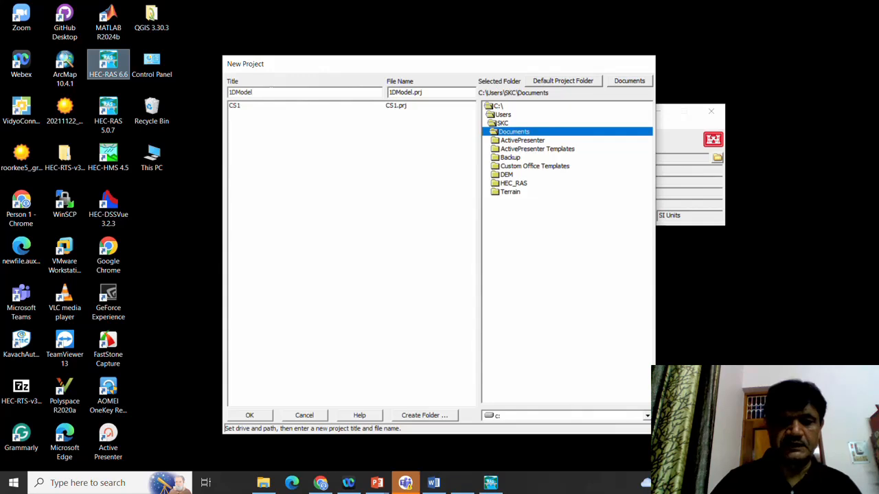
left_click(250, 415)
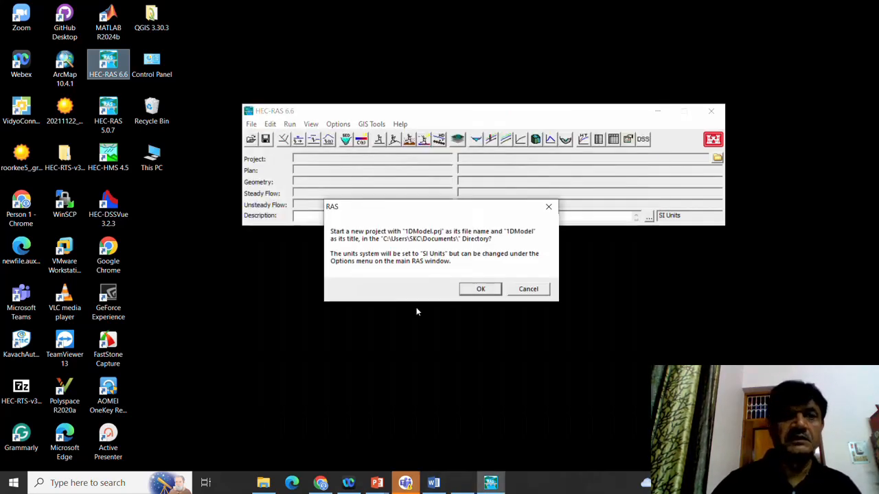
left_click(481, 289)
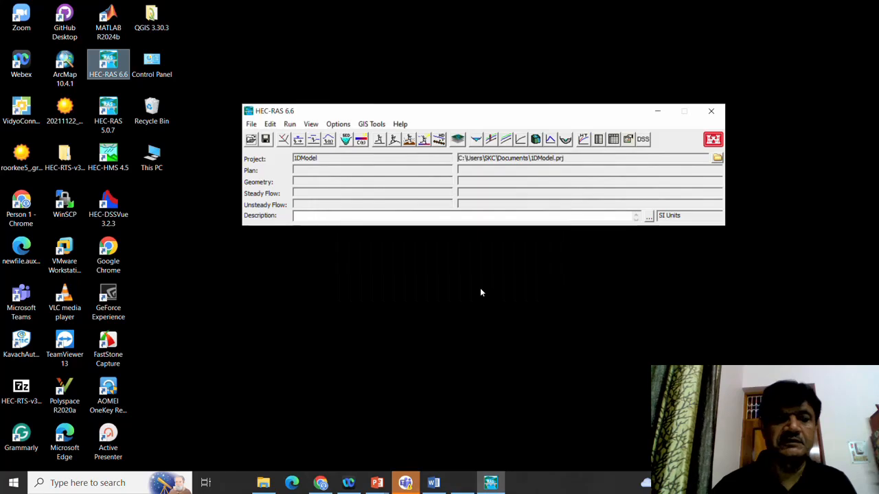
Set the project's unit system to System International (Metric System).
left_click(337, 126)
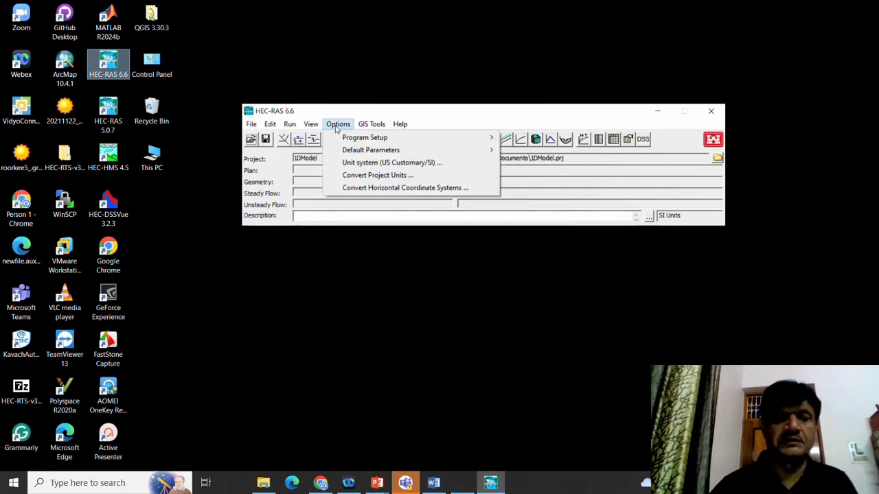
left_click(376, 167)
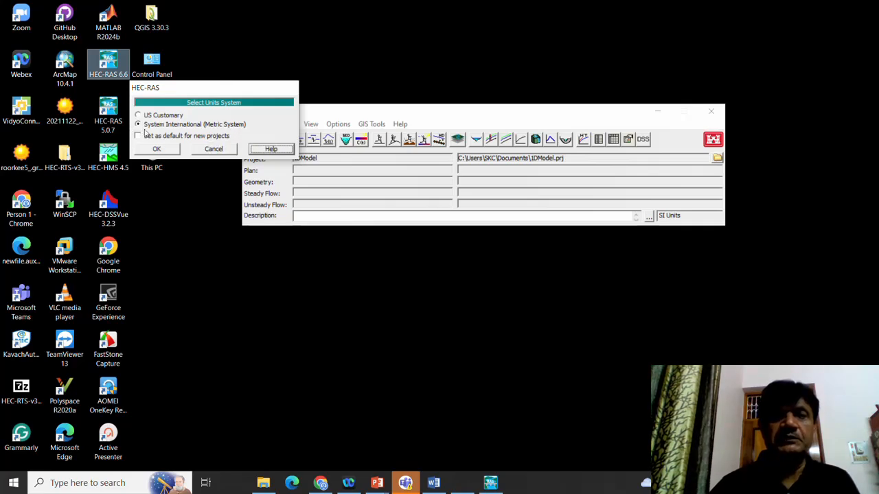
left_click(165, 151)
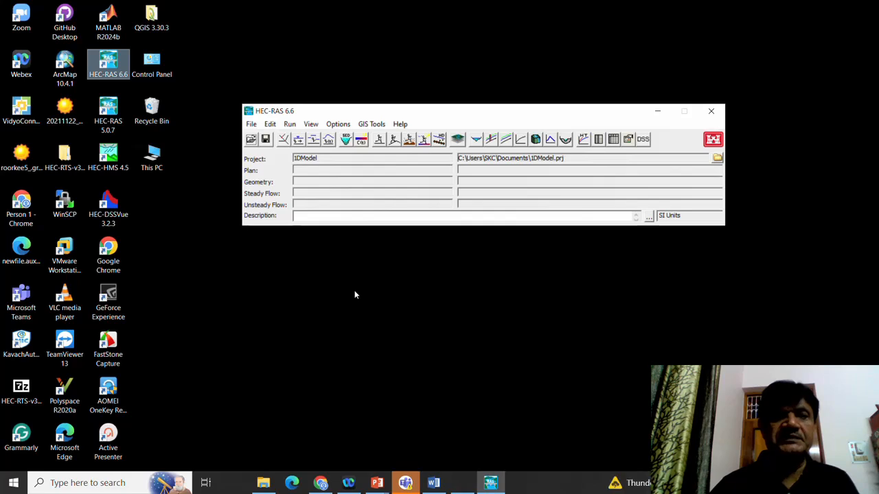
Open RAS Mapper and set the project projection from Buffer_Zone.prj in the Documents\DEM\DEM folder.
left_click(458, 139)
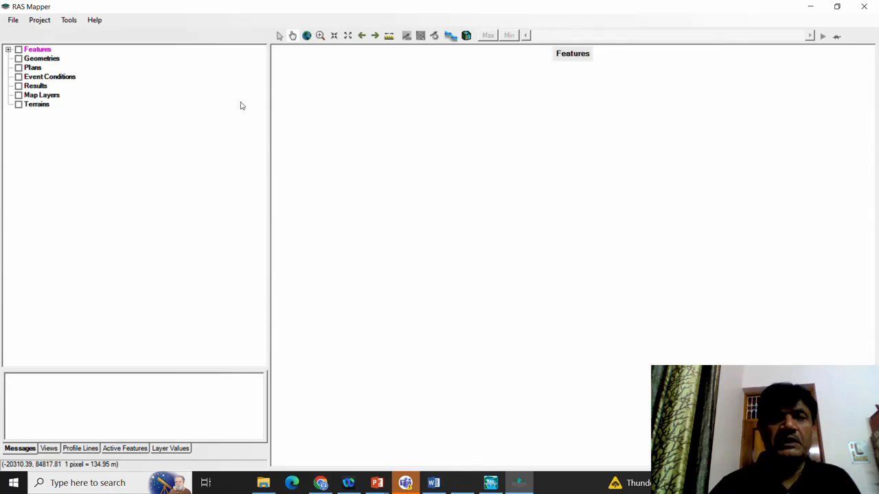
left_click(40, 20)
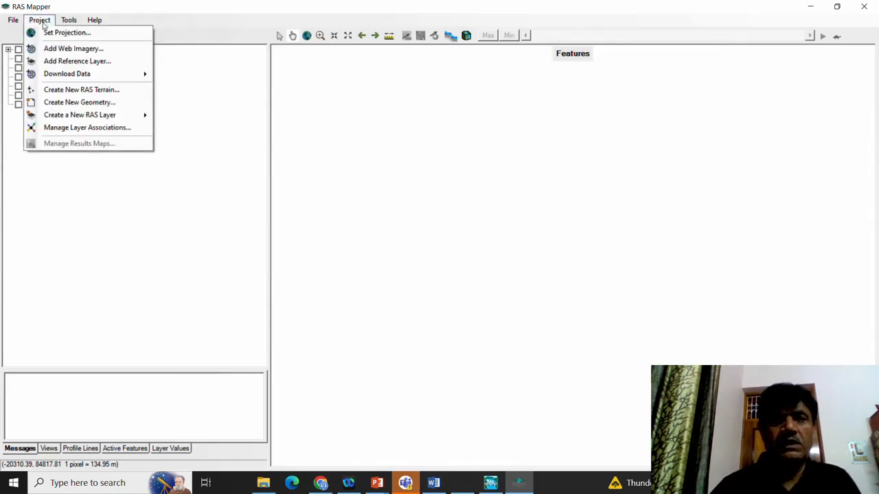
left_click(62, 33)
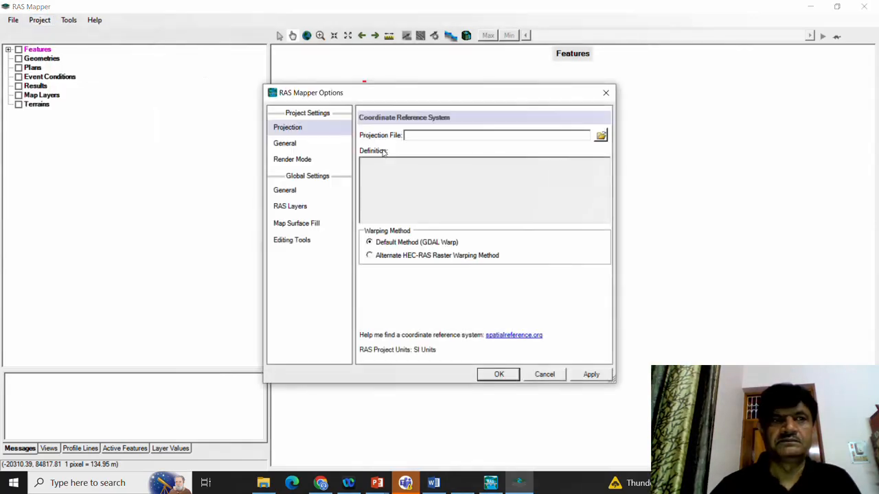
left_click(601, 135)
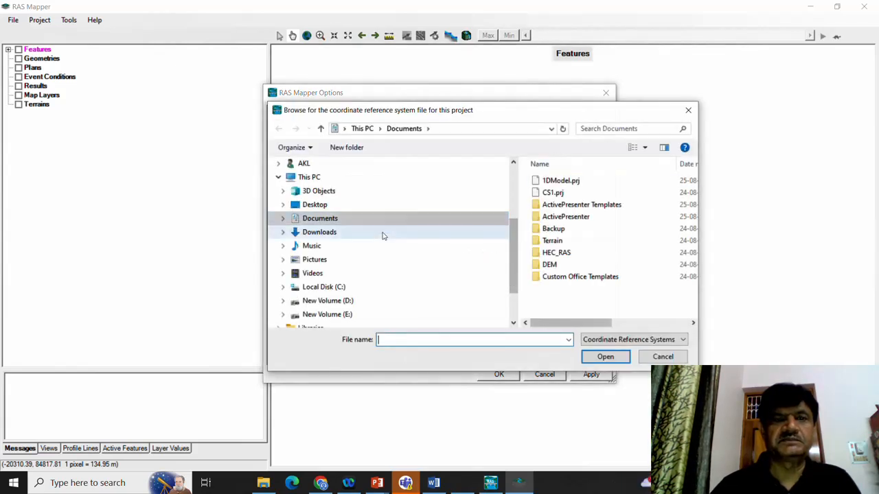
double_click(553, 264)
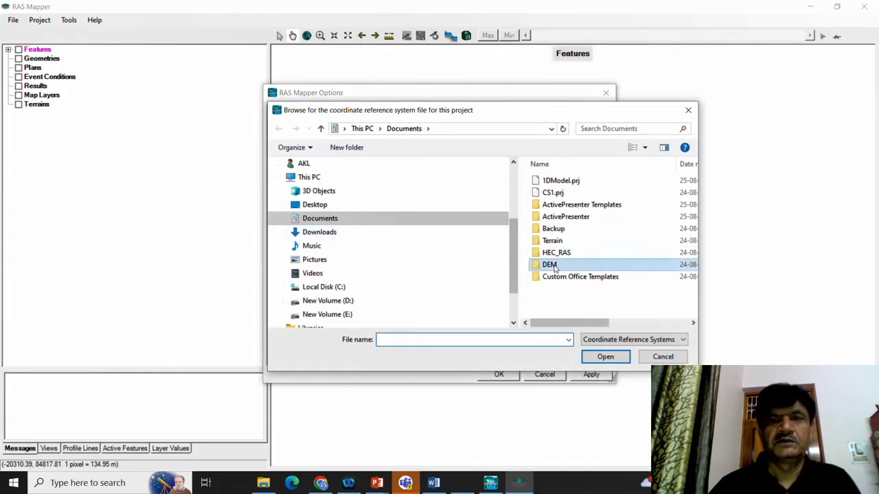
double_click(550, 184)
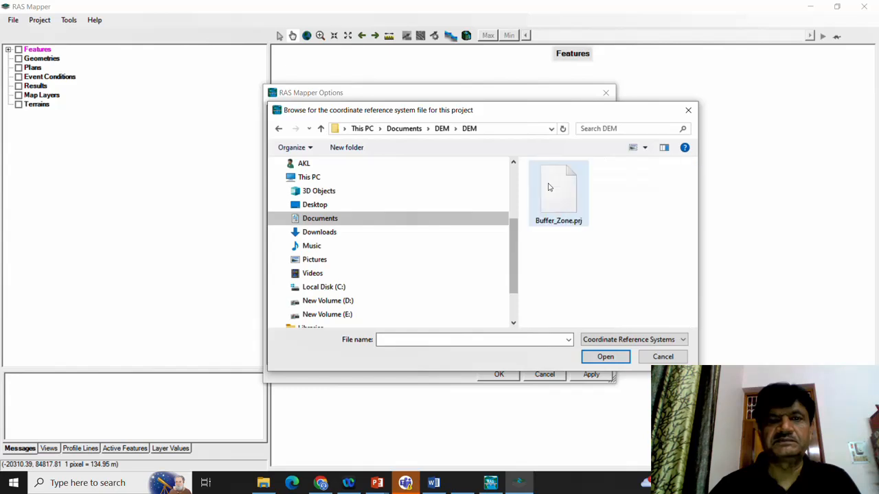
left_click(553, 203)
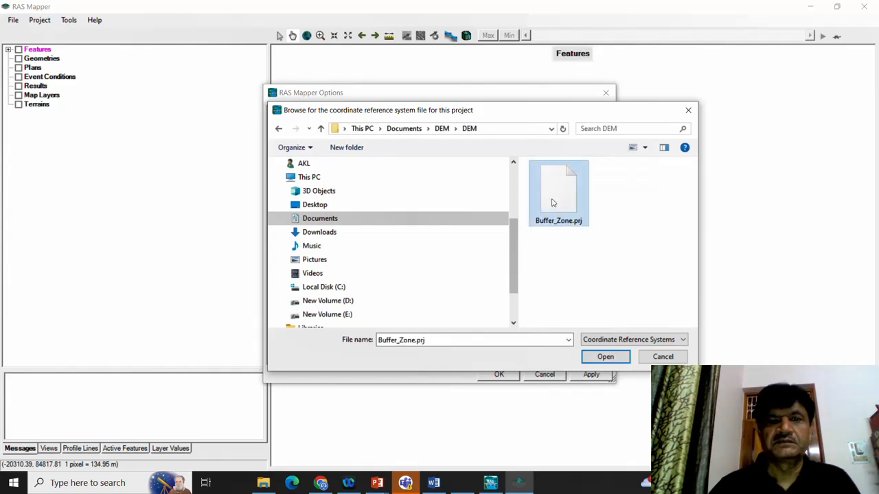
left_click(604, 357)
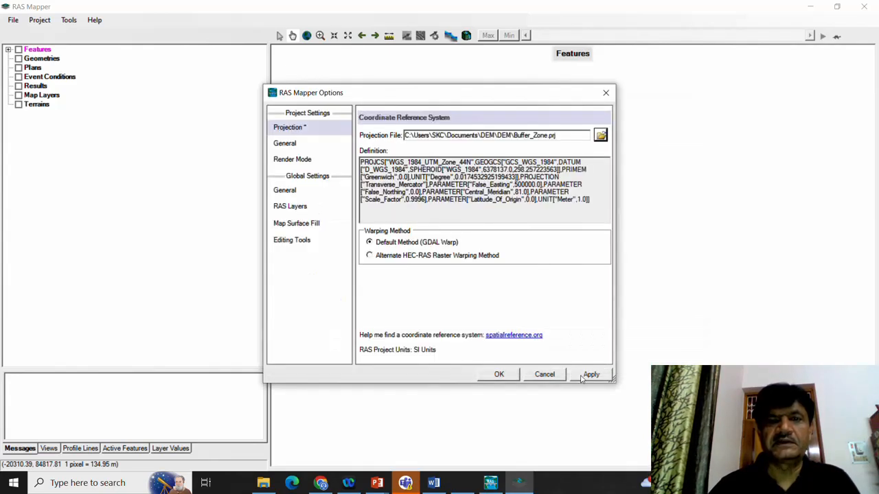
left_click(572, 377)
left_click(500, 375)
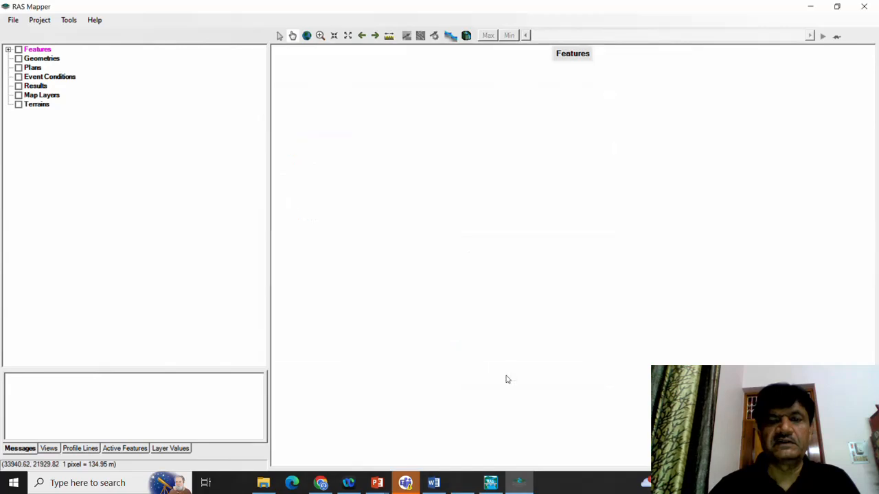
Create a new RAS terrain from Fill_DEM_ProjectRaster_Clip1.tif in the Documents\DEM\DEM folder, keeping the default output settings.
left_click(39, 106)
right_click(38, 107)
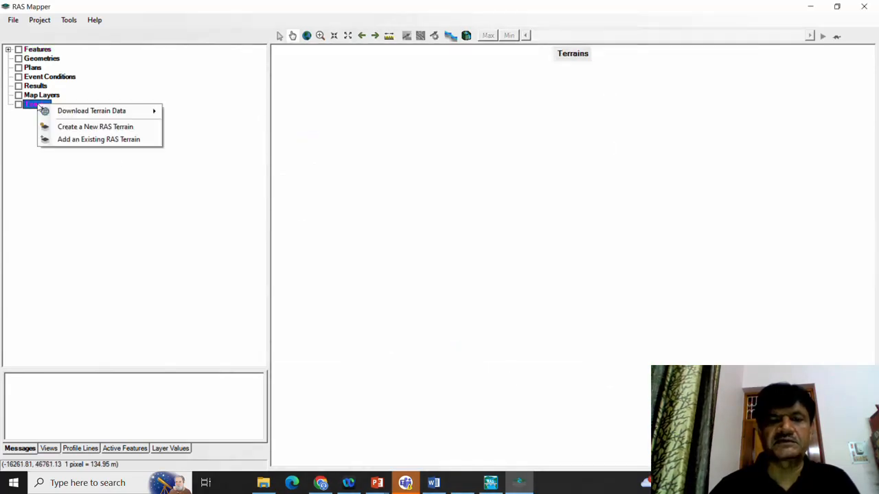
left_click(83, 127)
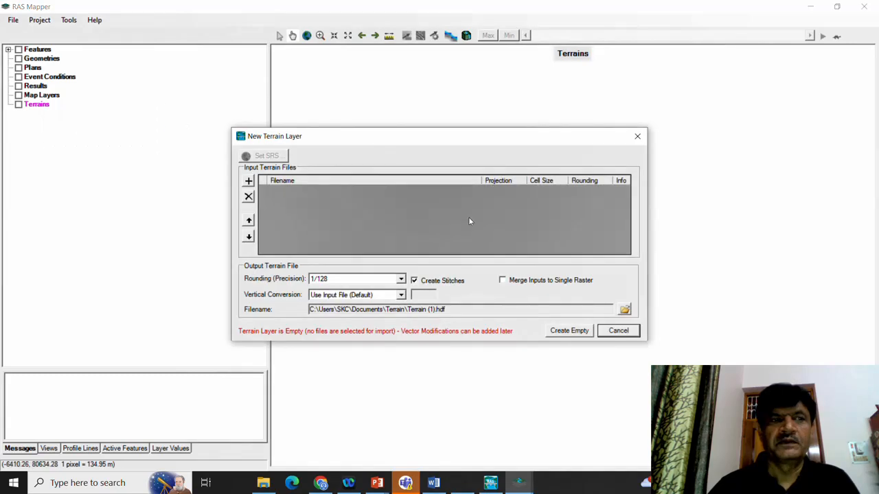
left_click(248, 181)
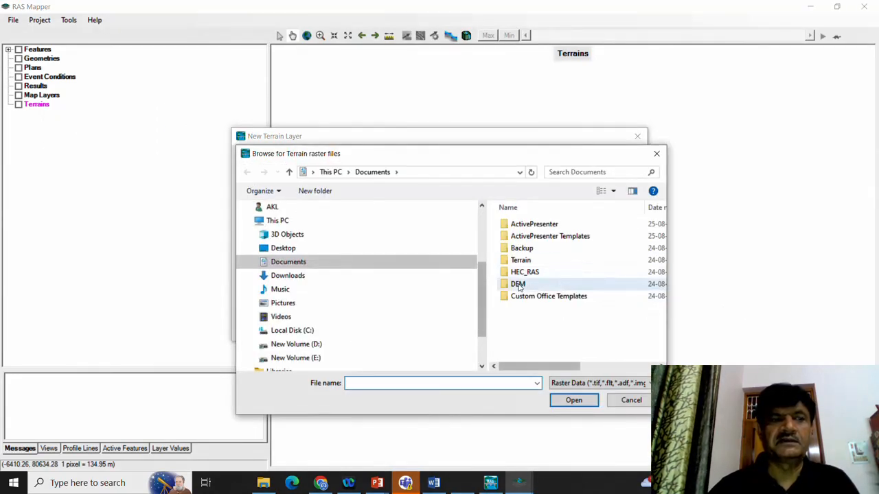
double_click(521, 285)
left_click(510, 232)
double_click(510, 232)
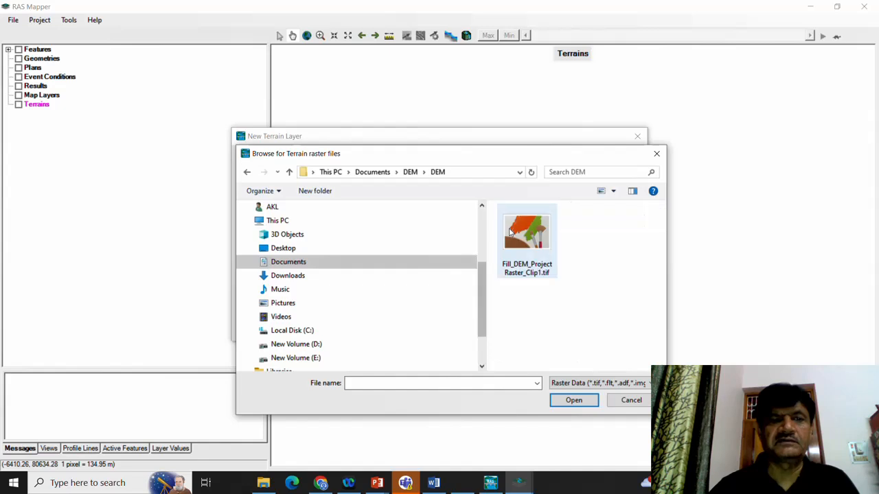
left_click(547, 252)
left_click(575, 400)
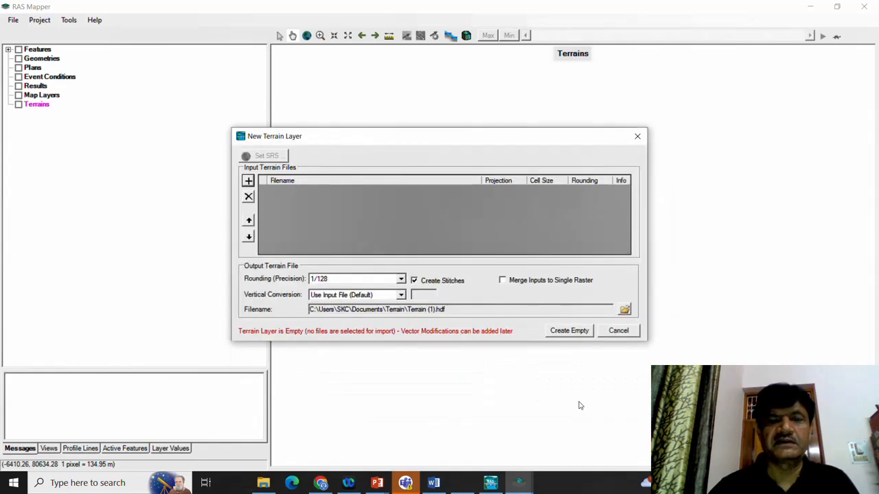
left_click(572, 331)
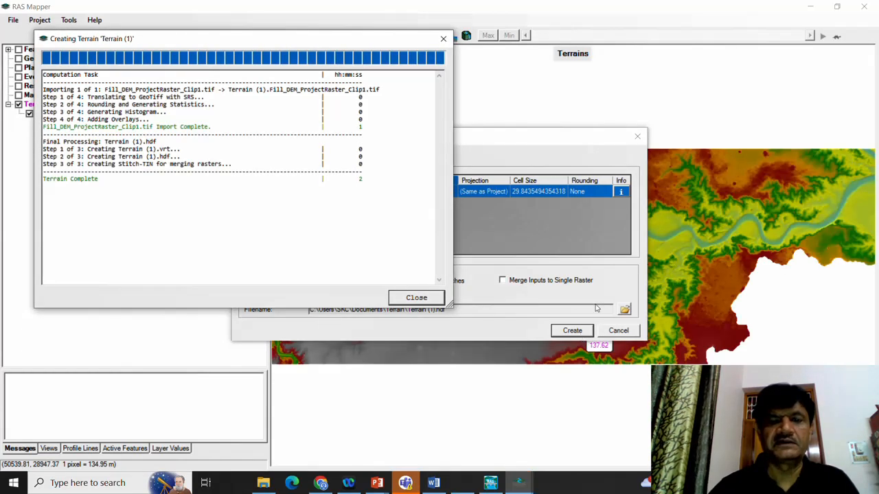
left_click(416, 298)
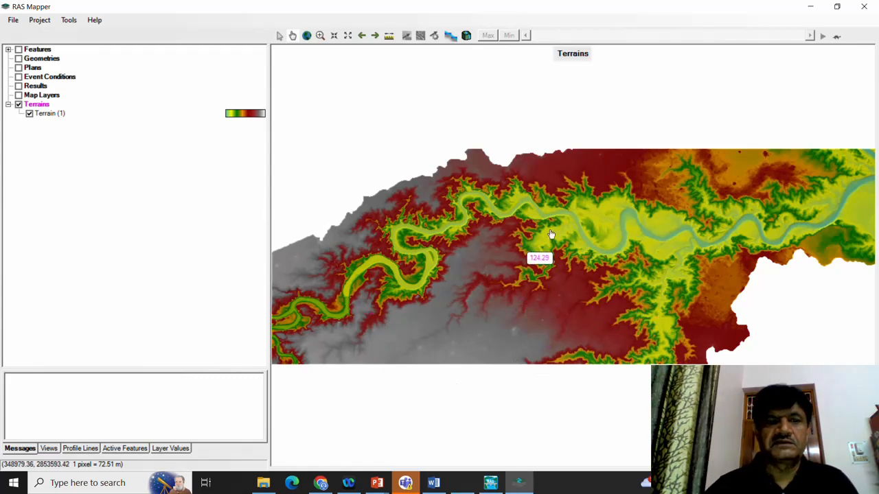
Add the Google Map web imagery to the map layers.
left_click(32, 97)
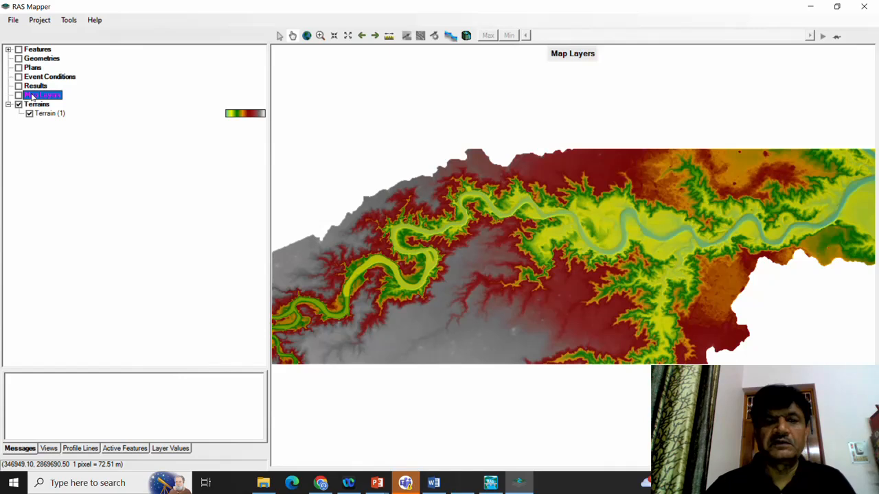
right_click(32, 96)
left_click(79, 100)
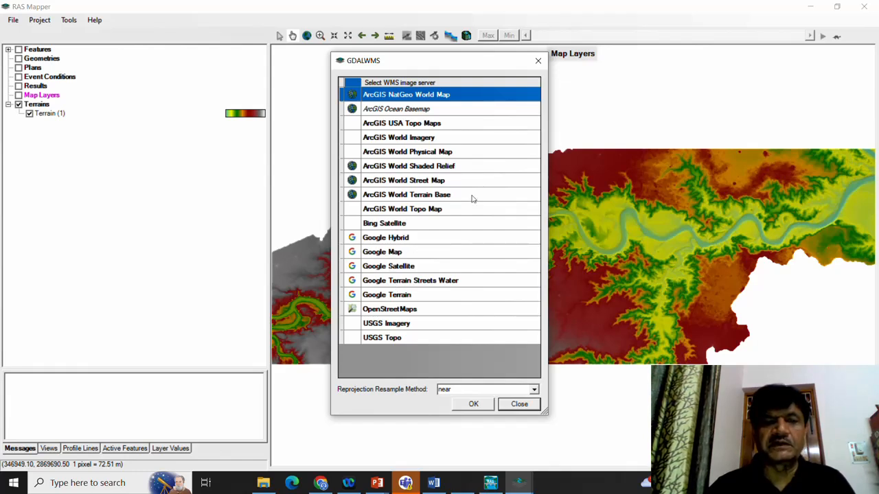
left_click(380, 252)
left_click(473, 405)
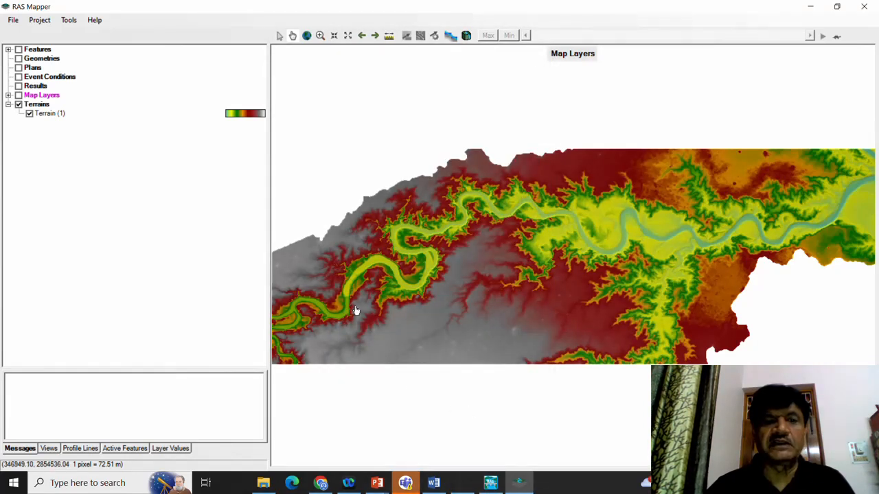
Compare the terrain with the Google Map imagery by toggling the map layers, leave them hidden, and examine the river's western meanders.
left_click(18, 94)
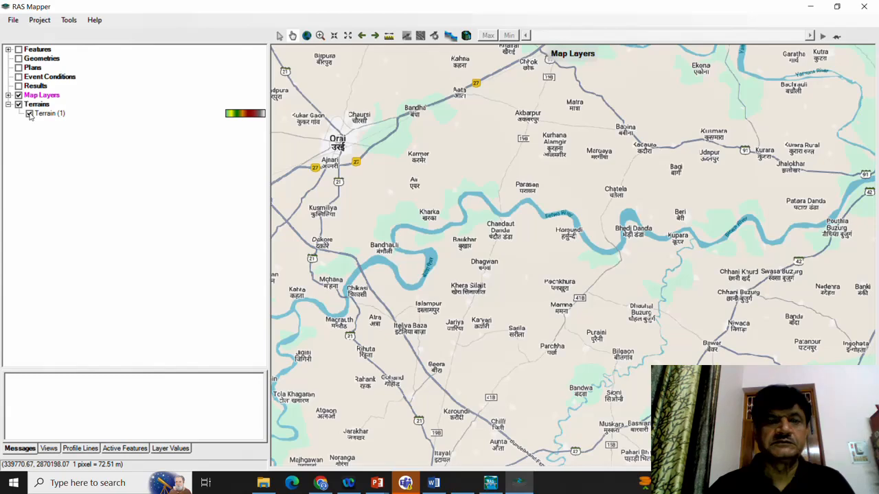
left_click(17, 96)
left_click(17, 96)
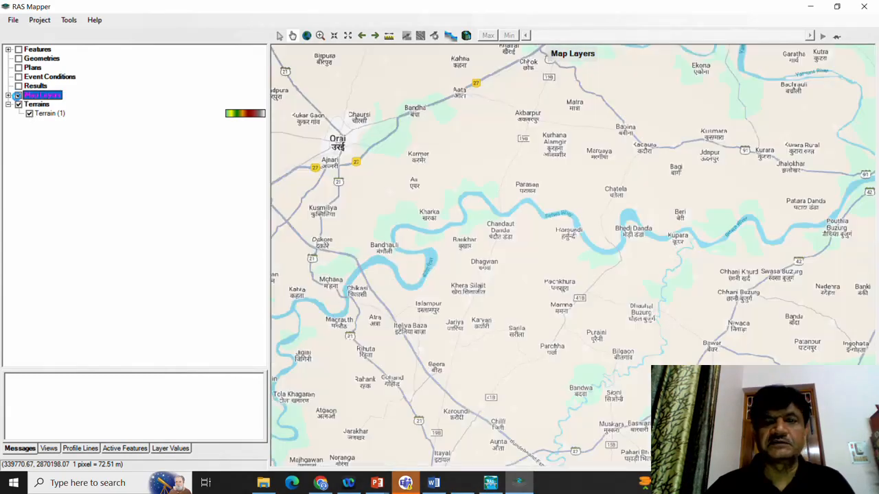
left_click(17, 95)
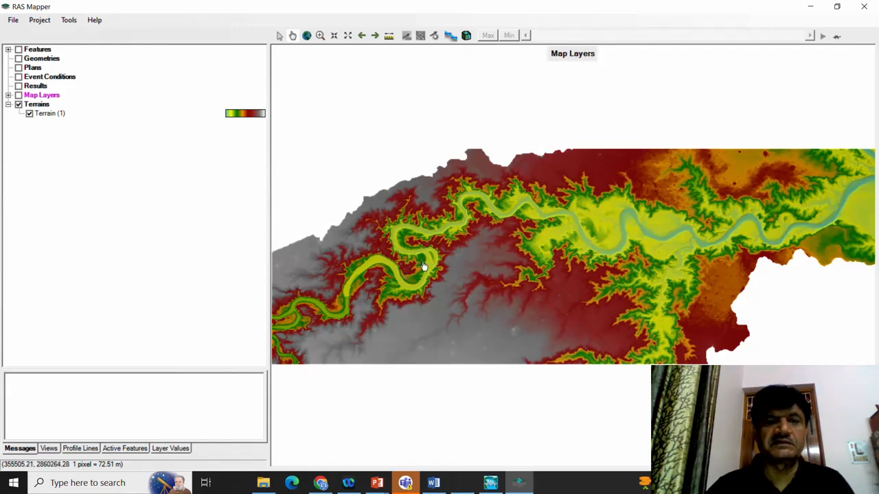
scroll(405, 247, "up", 1)
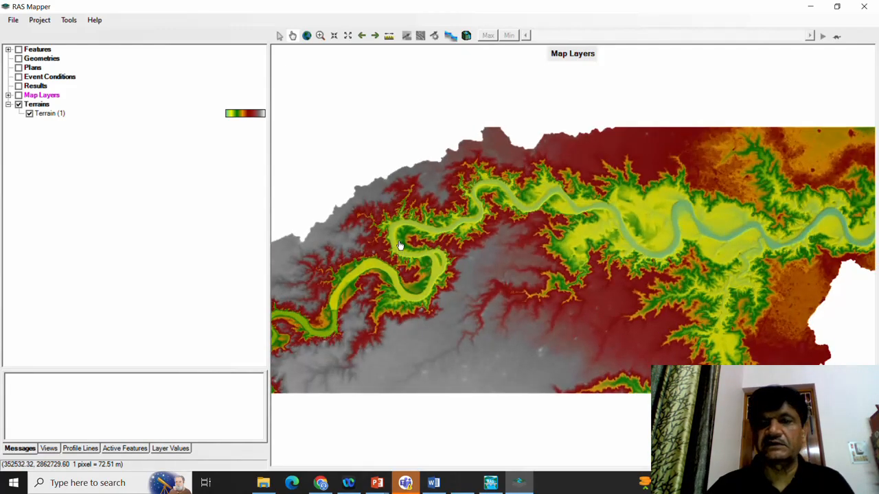
scroll(400, 245, "up", 1)
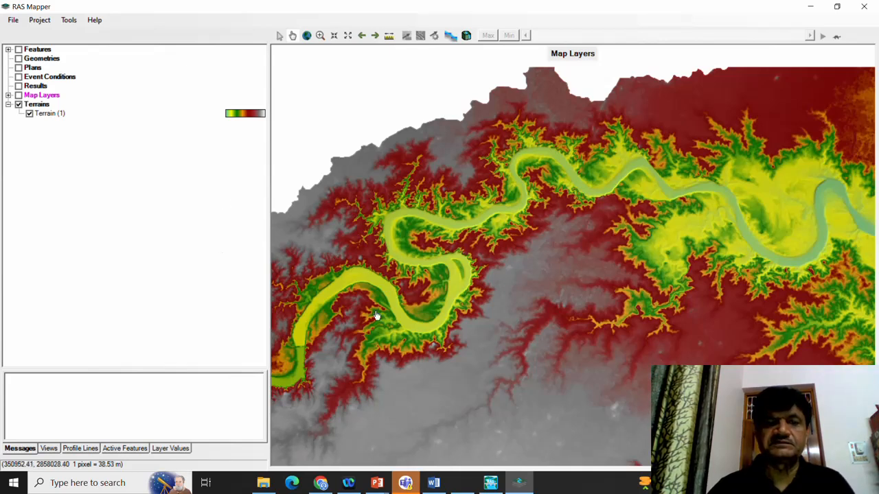
Create a geometry with the default name New Geometry and keep its association with Terrain (1).
left_click(42, 59)
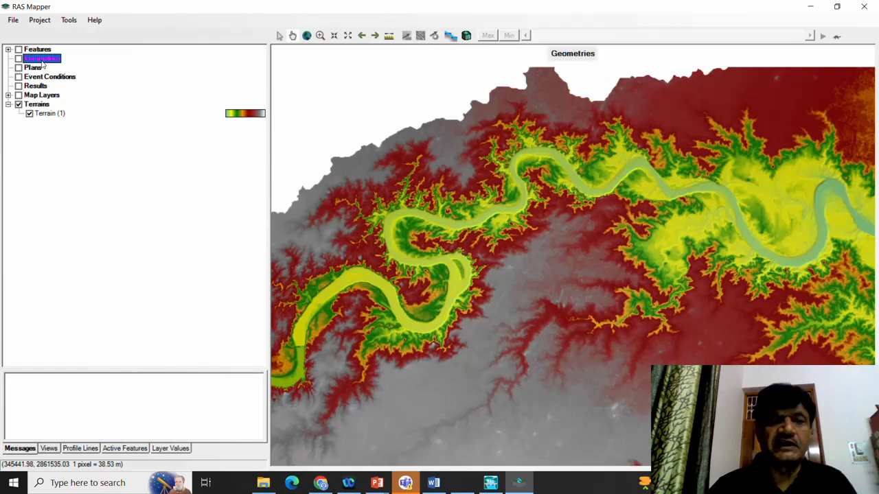
right_click(43, 62)
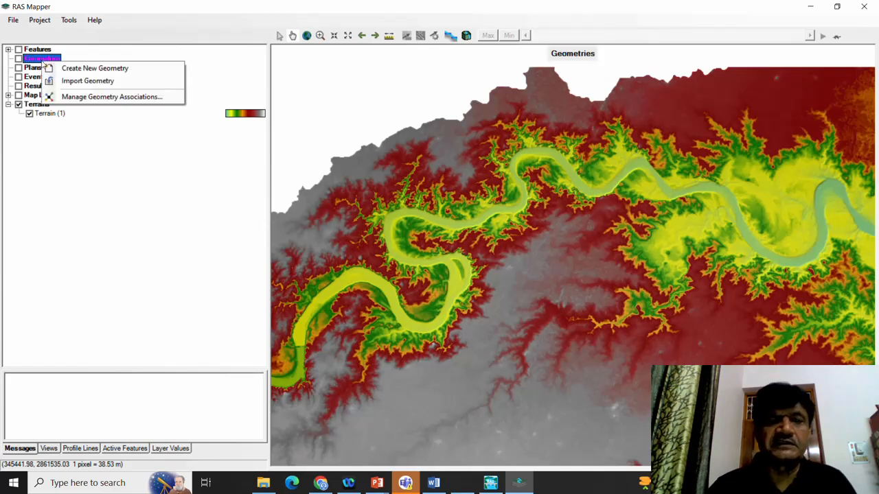
left_click(82, 69)
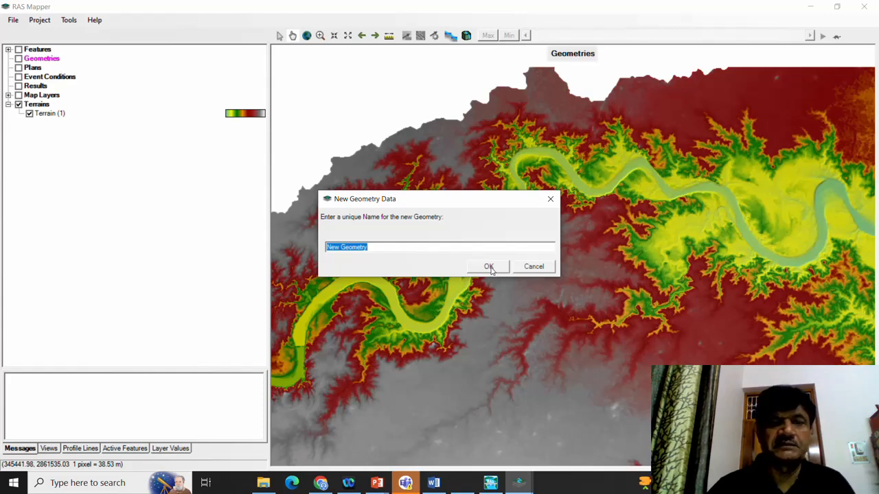
left_click(489, 267)
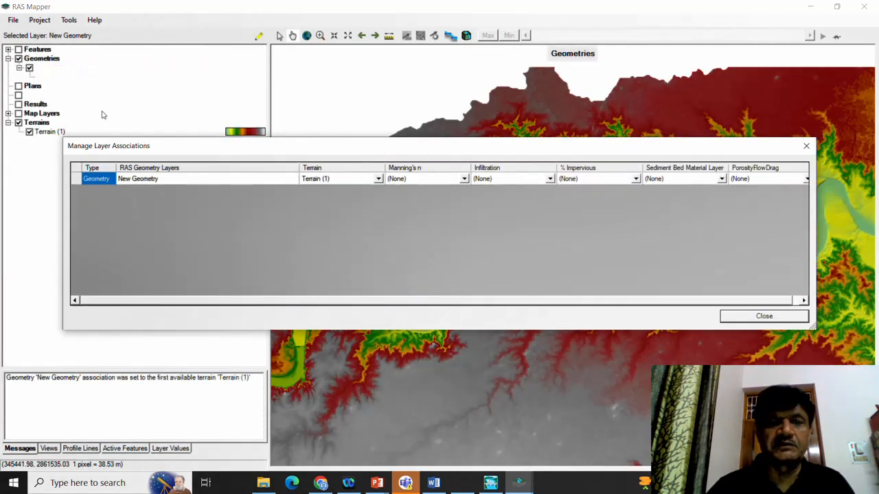
left_click(764, 317)
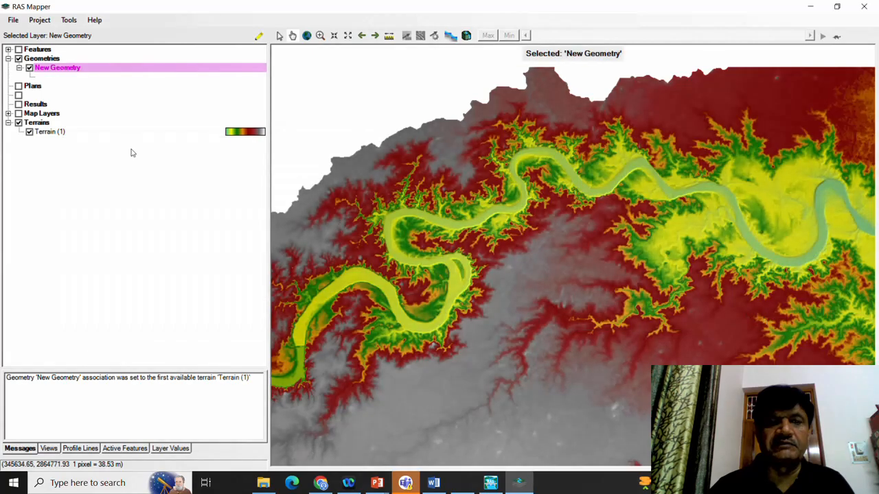
Edit the Rivers layer of New Geometry and trace the centerline eastward from the lower western channel through three meanders, naming it River 1, Reach 1.
right_click(64, 70)
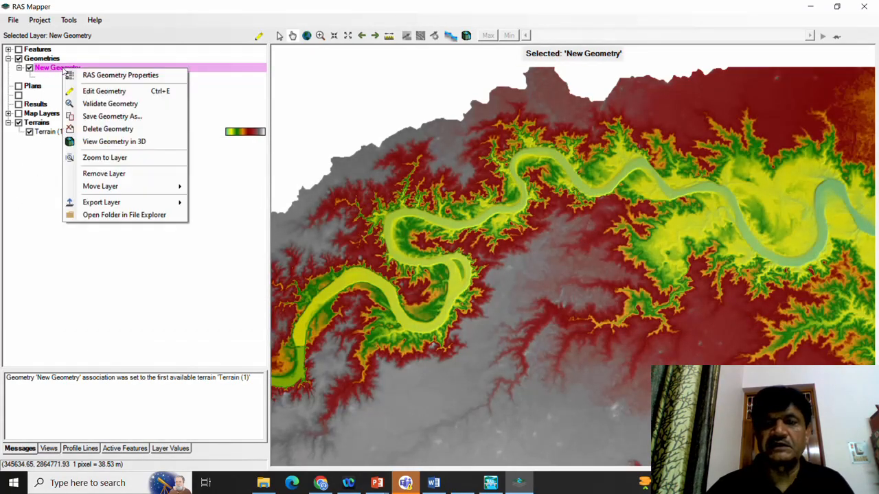
left_click(95, 92)
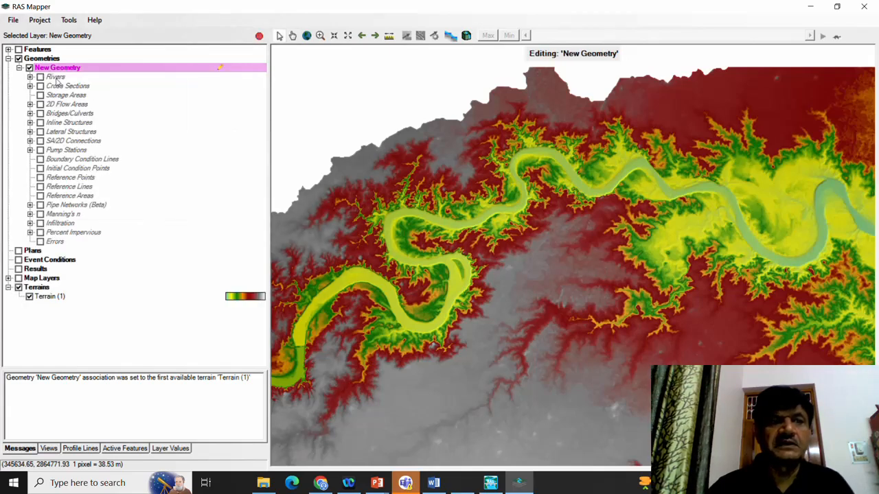
left_click(57, 78)
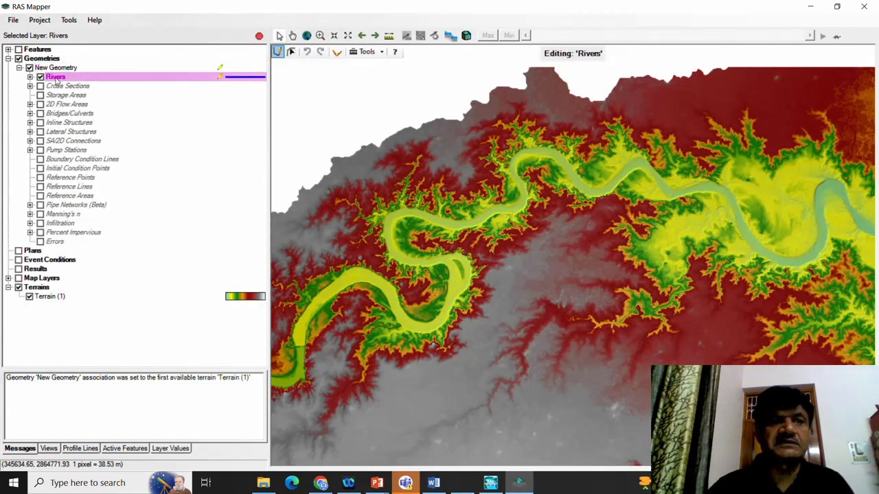
left_click(300, 349)
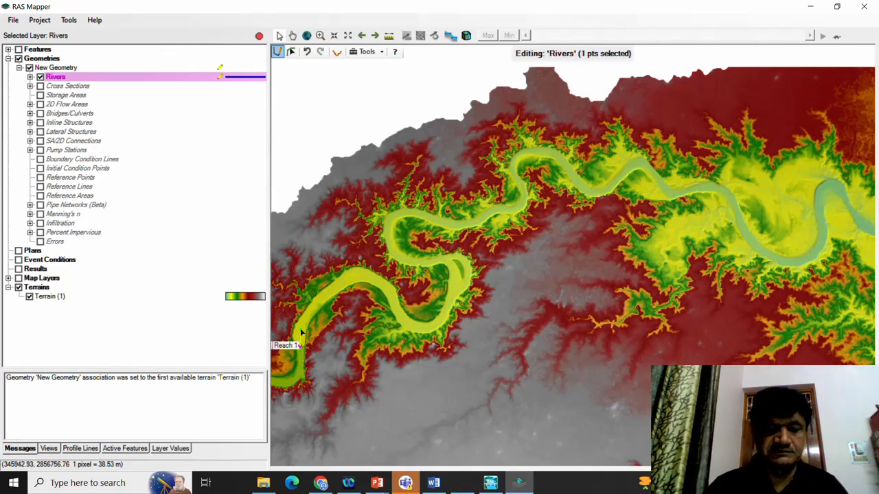
left_click(303, 328)
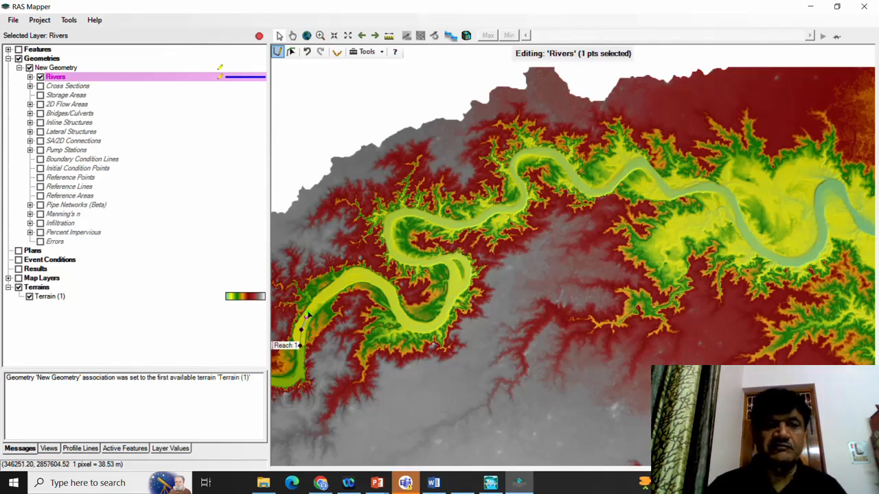
left_click(310, 311)
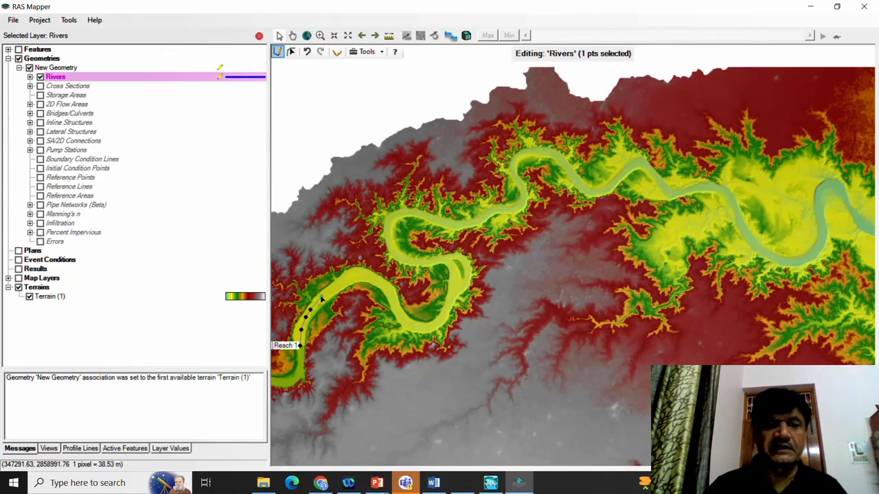
left_click(321, 297)
left_click(338, 285)
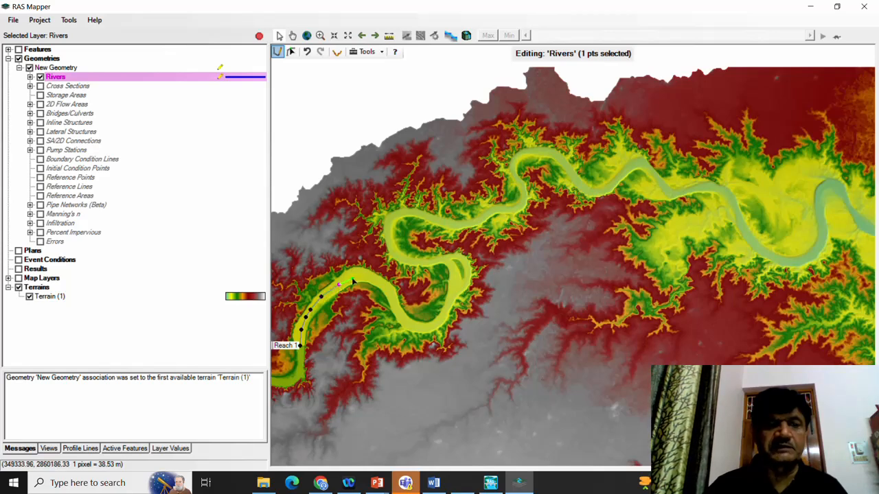
left_click(353, 279)
left_click(366, 278)
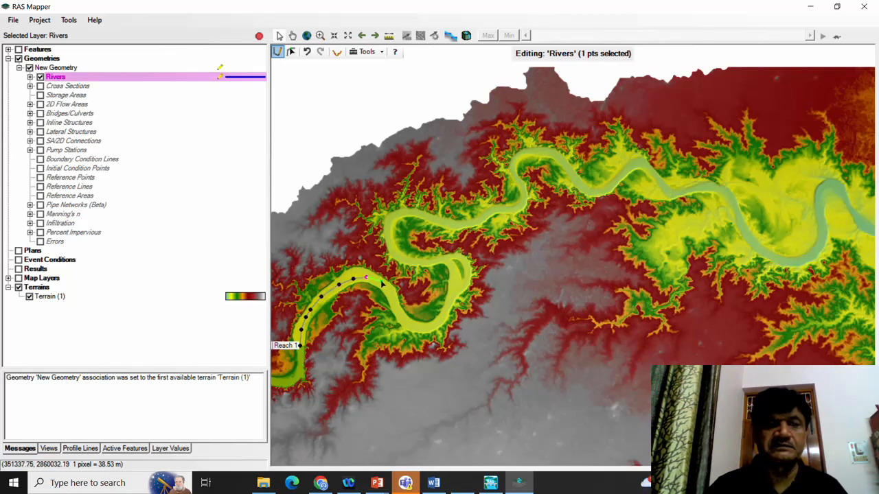
left_click(381, 282)
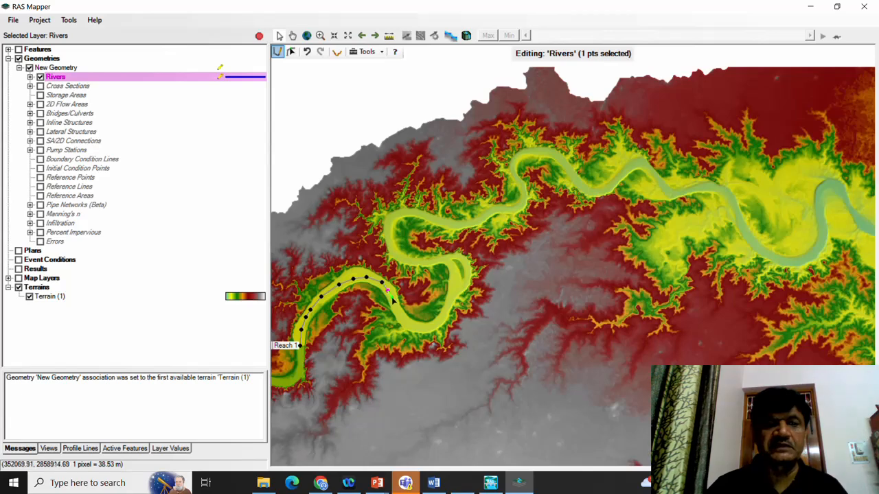
left_click(392, 298)
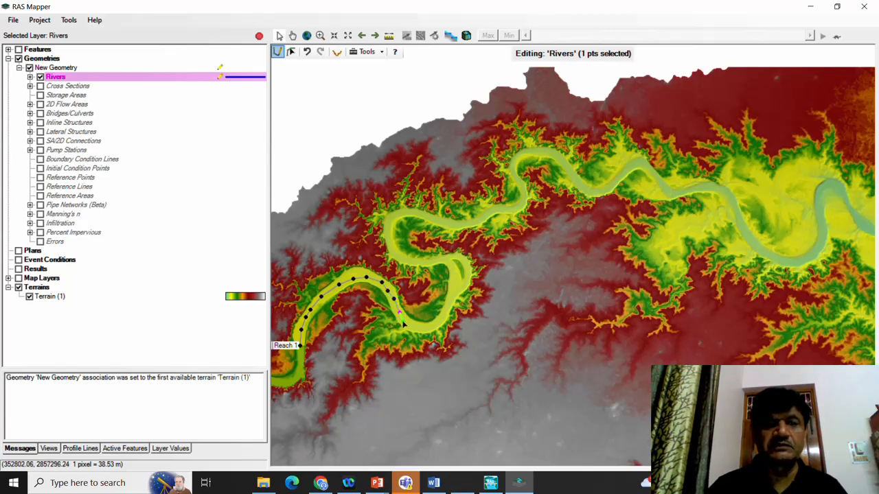
left_click(415, 329)
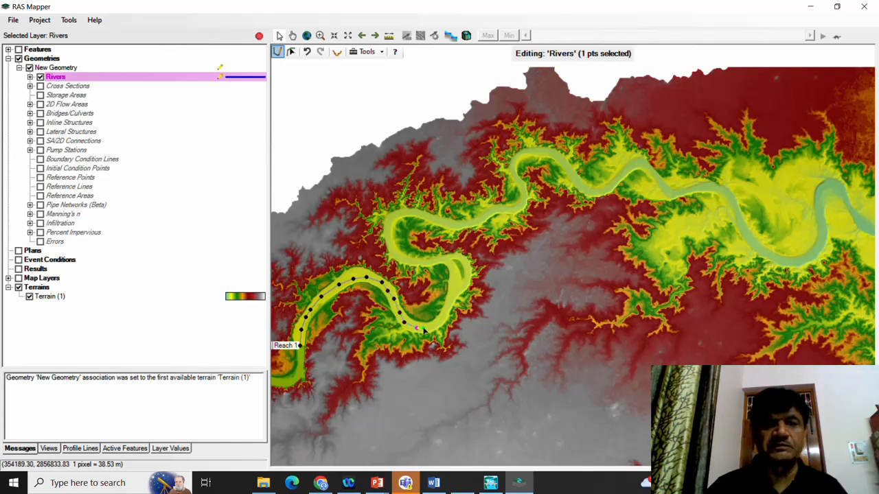
left_click(423, 329)
left_click(432, 326)
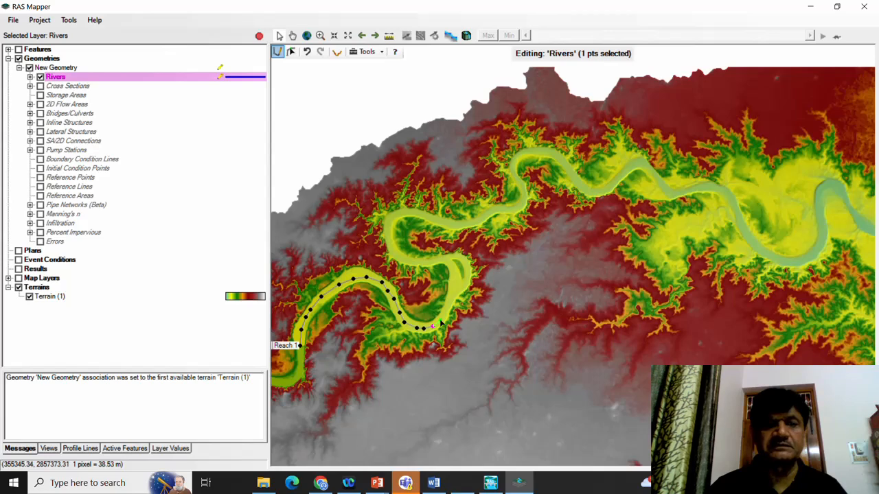
left_click(440, 323)
left_click(446, 315)
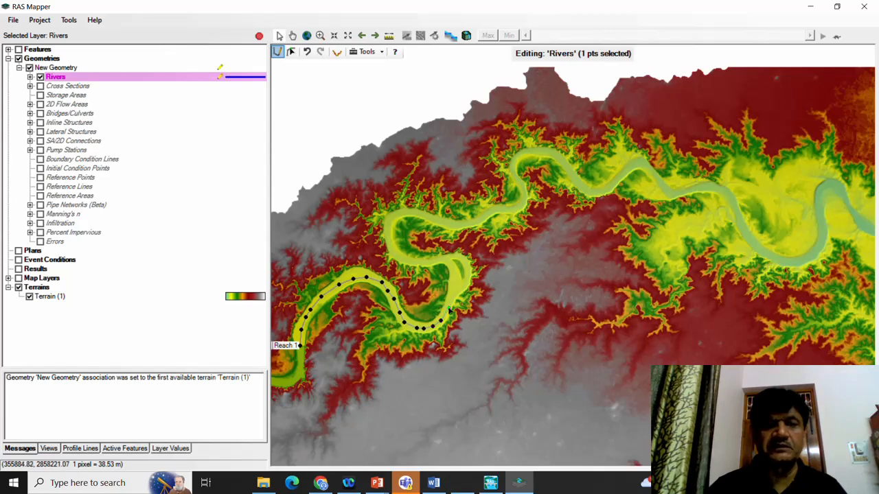
left_click(451, 299)
left_click(456, 283)
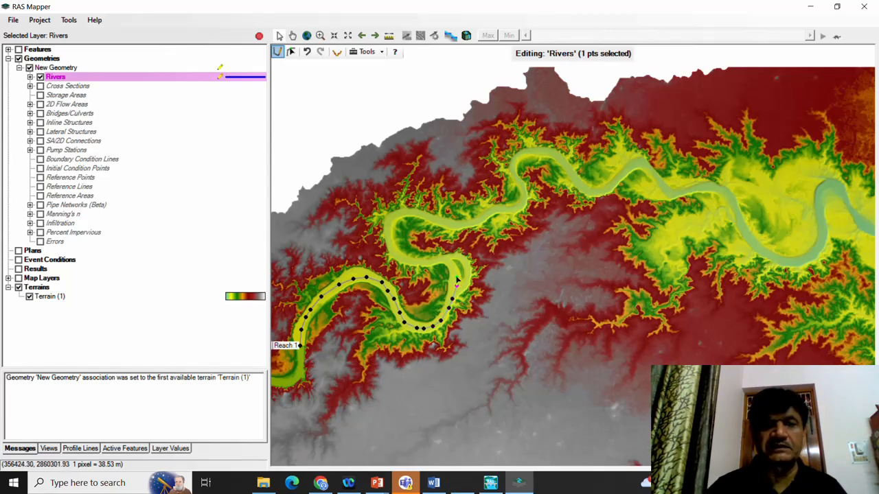
left_click(454, 274)
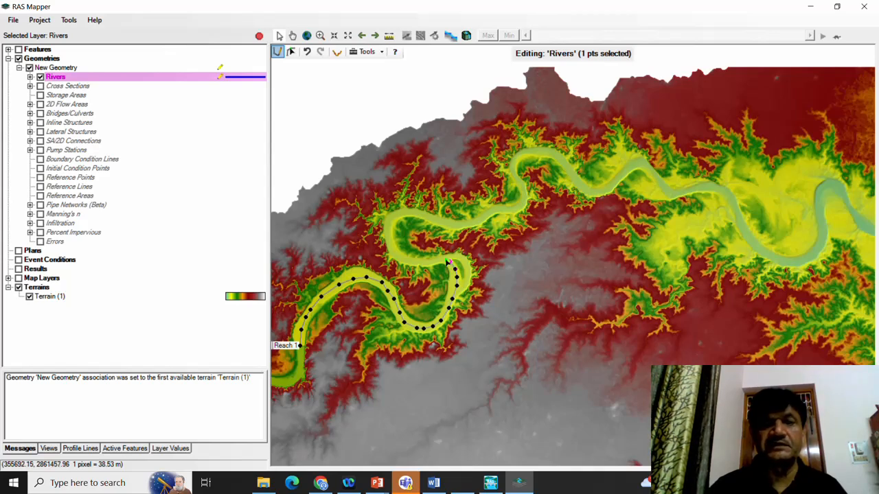
left_click(430, 261)
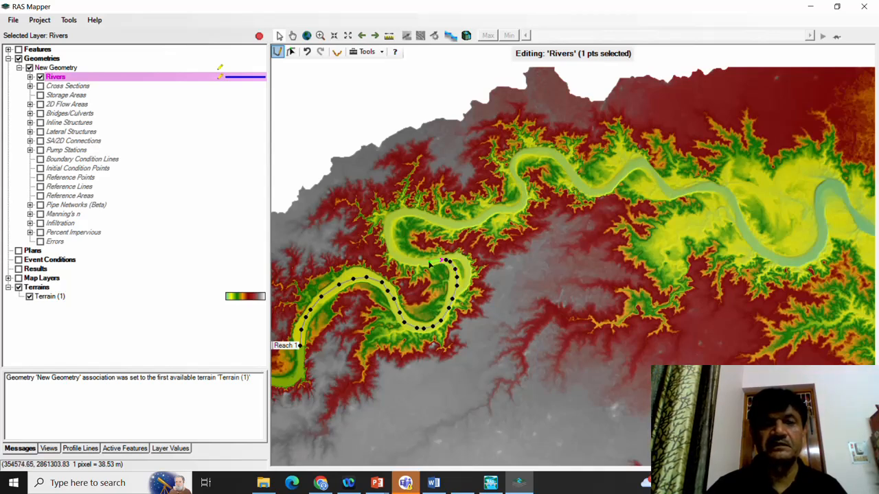
left_click(415, 264)
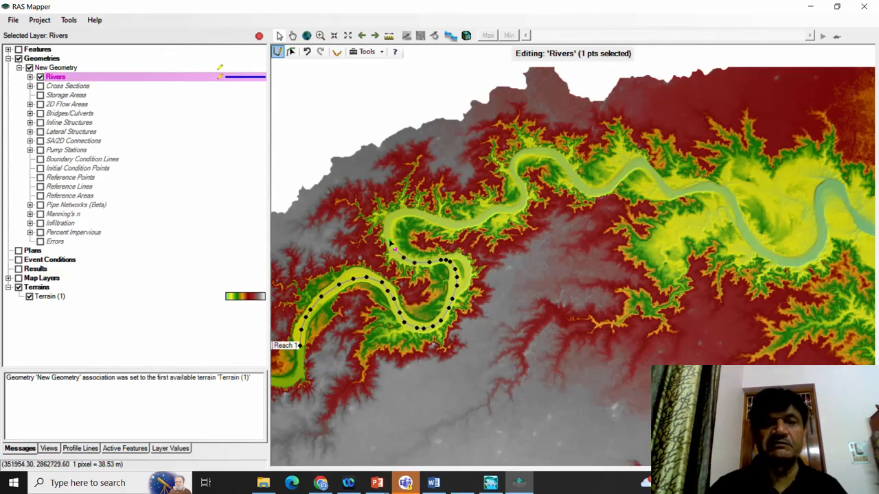
left_click(390, 240)
left_click(388, 230)
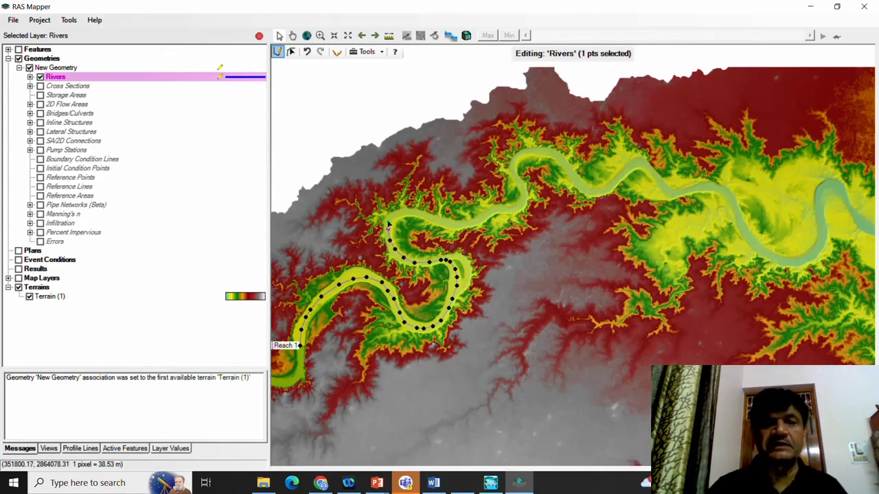
left_click(397, 214)
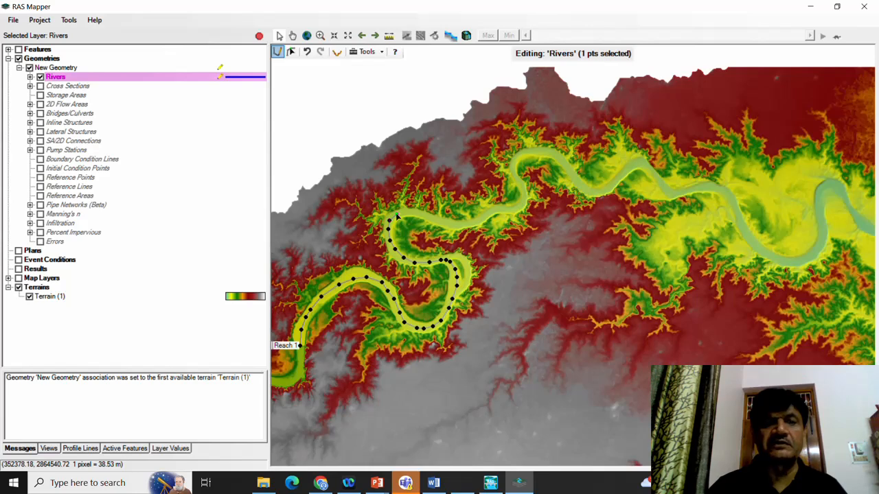
left_click(413, 213)
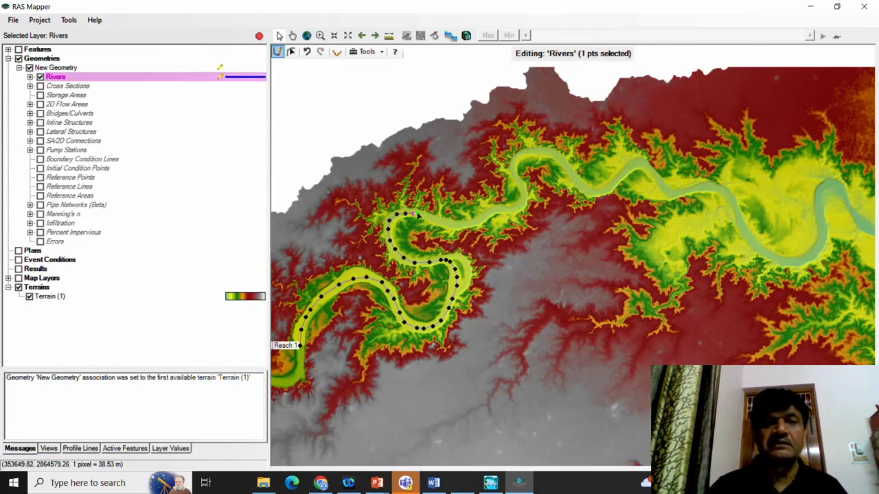
left_click(422, 214)
left_click(431, 217)
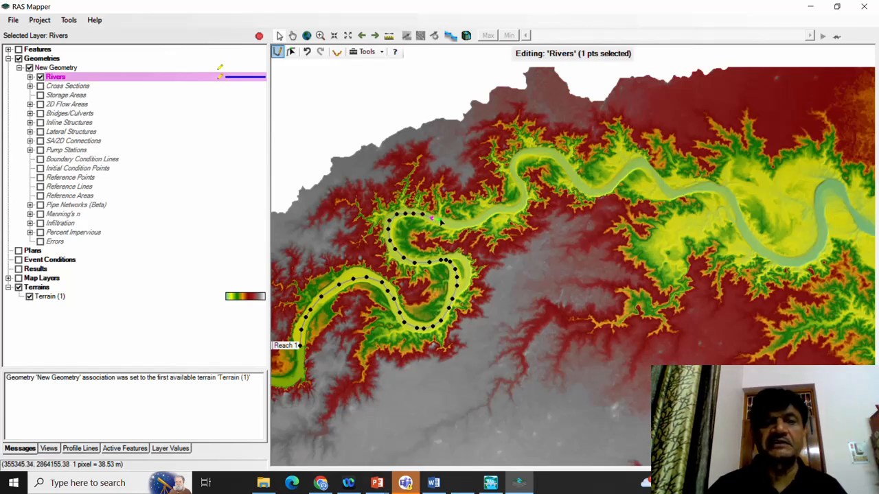
left_click(440, 220)
left_click(447, 222)
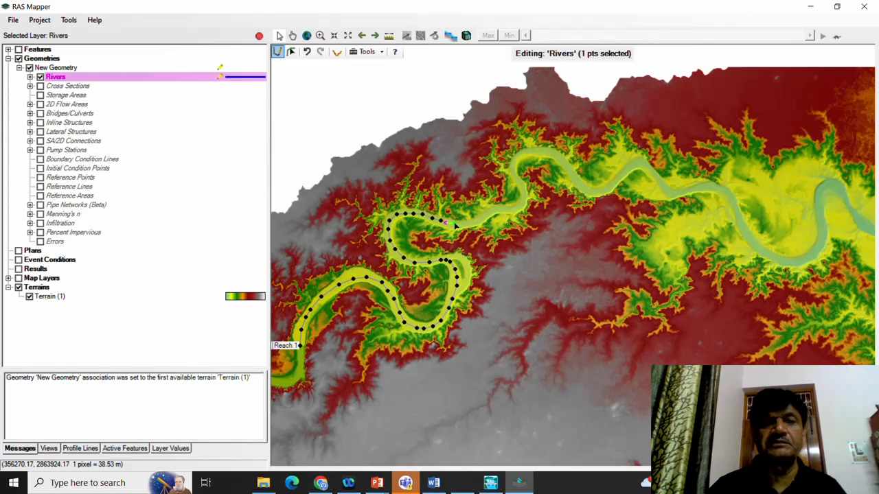
left_click(454, 224)
left_click(464, 224)
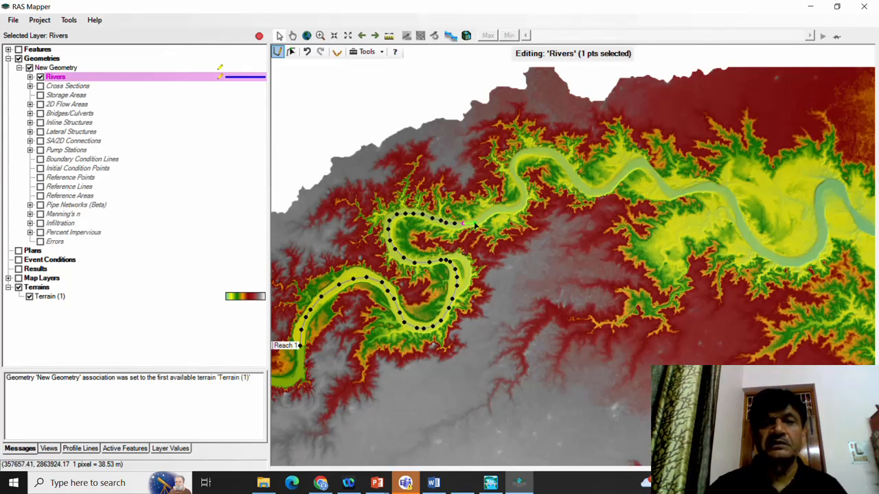
left_click(475, 223)
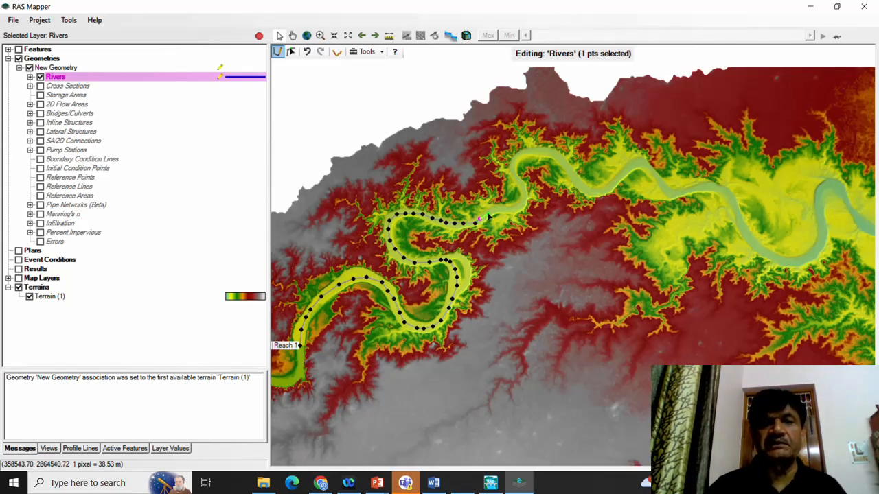
left_click(487, 216)
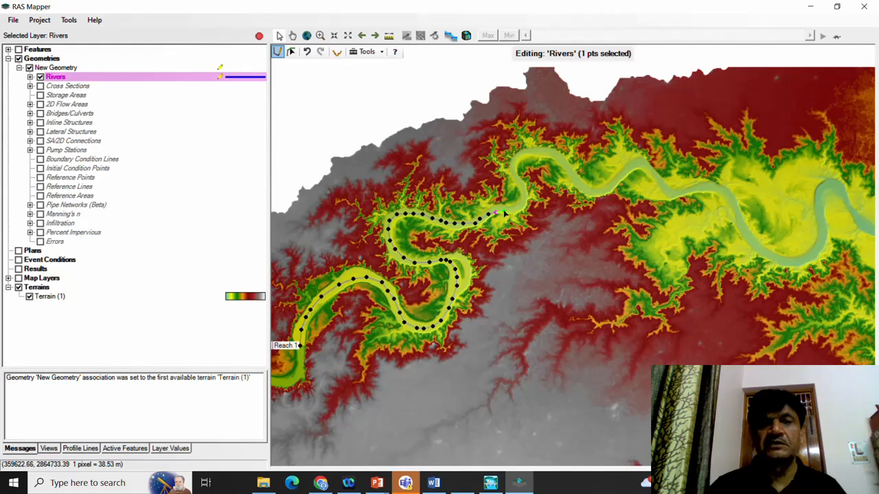
left_click(504, 211)
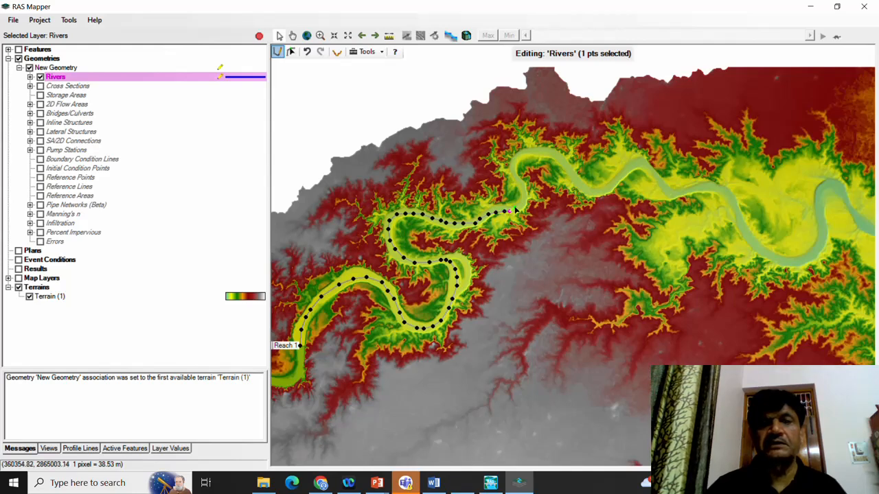
left_click(515, 207)
left_click(520, 206)
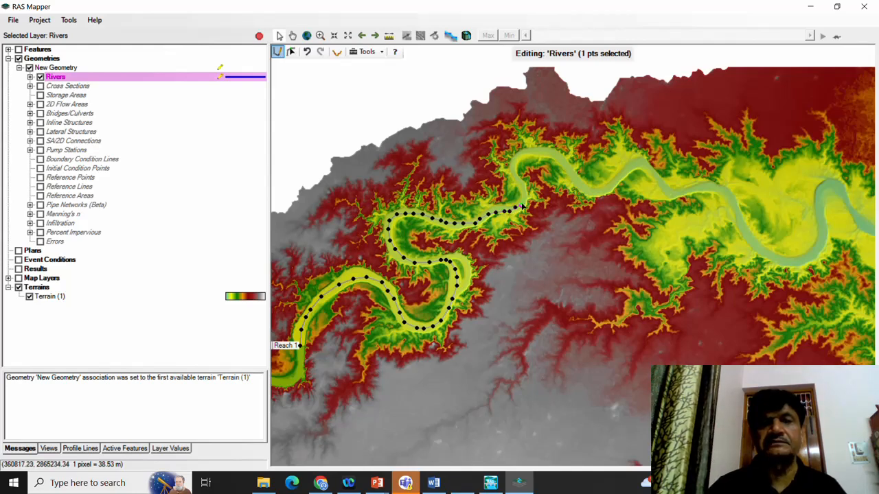
double_click(522, 206)
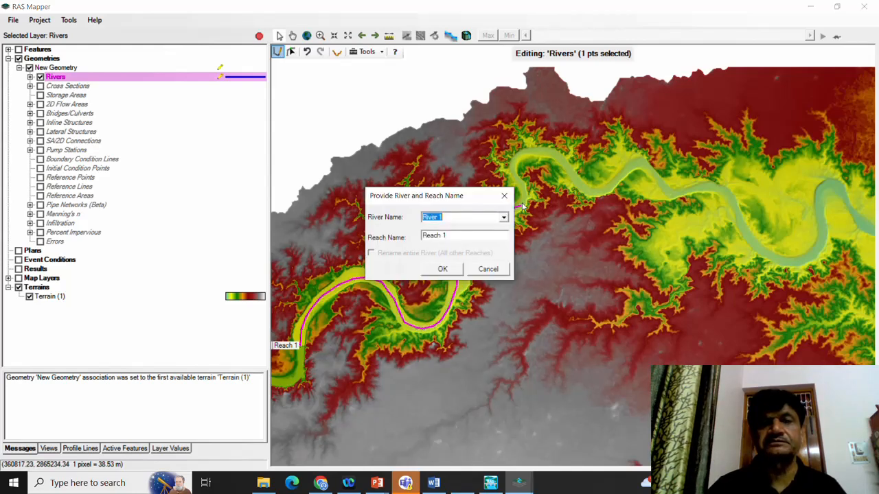
left_click(445, 269)
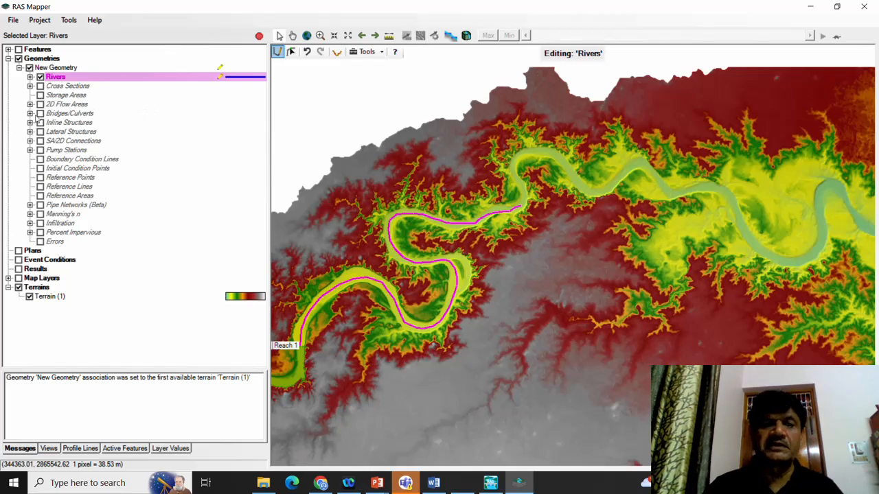
Select the Bank Lines layer under Rivers and trace the left (northern) bank line eastward through the meanders, along the full River 1 centerline.
left_click(30, 77)
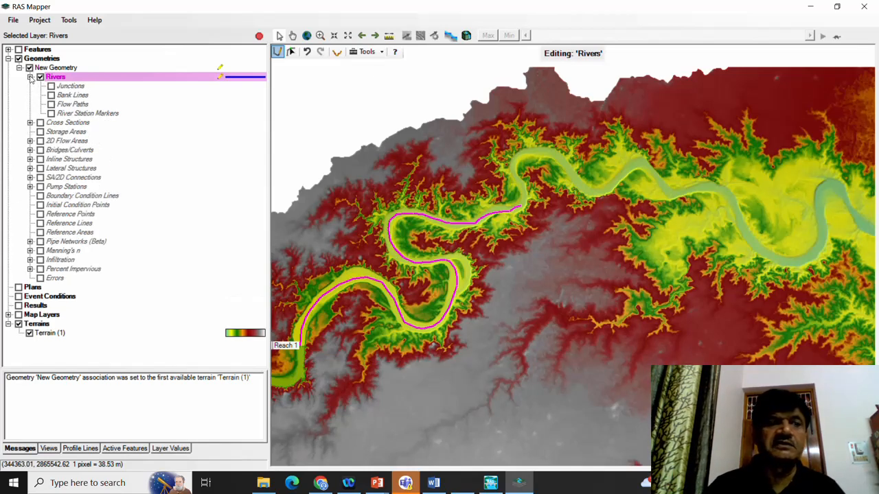
left_click(82, 96)
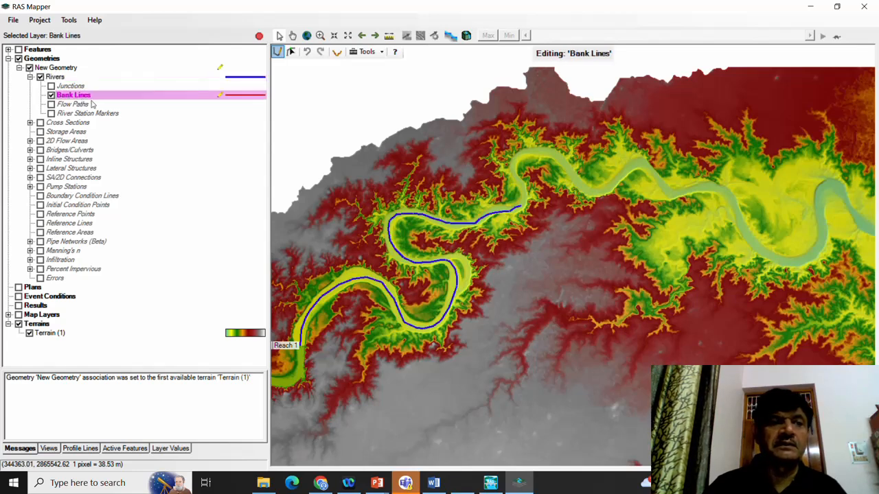
left_click(294, 340)
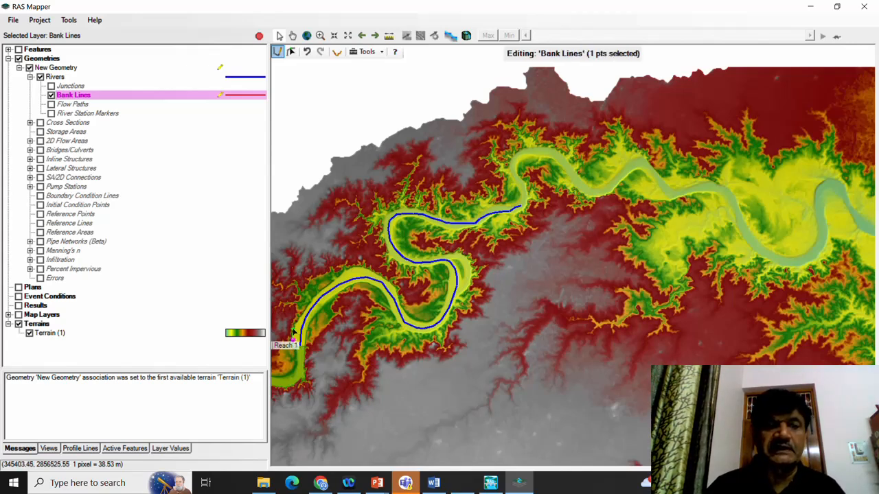
left_click(314, 300)
left_click(322, 291)
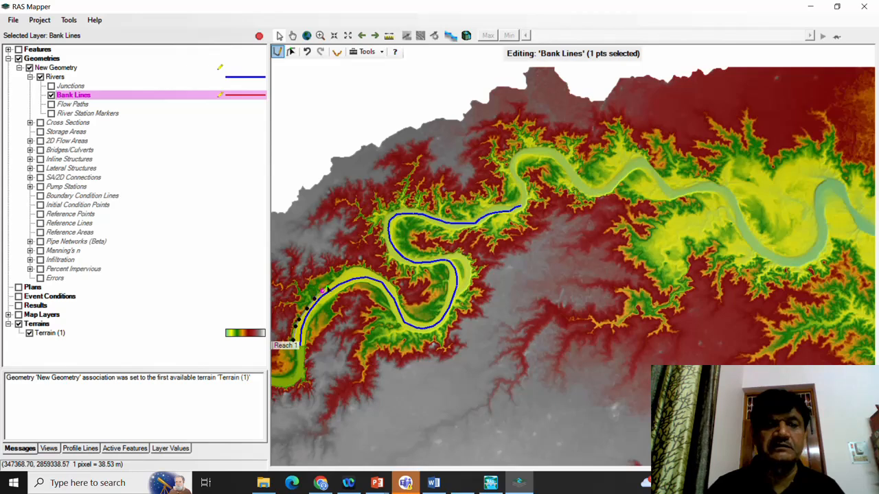
left_click(334, 282)
left_click(342, 272)
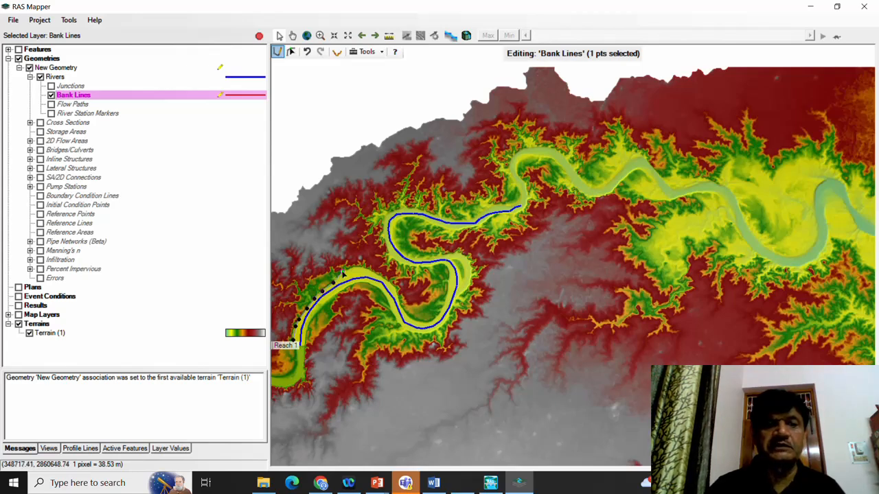
left_click(351, 270)
left_click(364, 269)
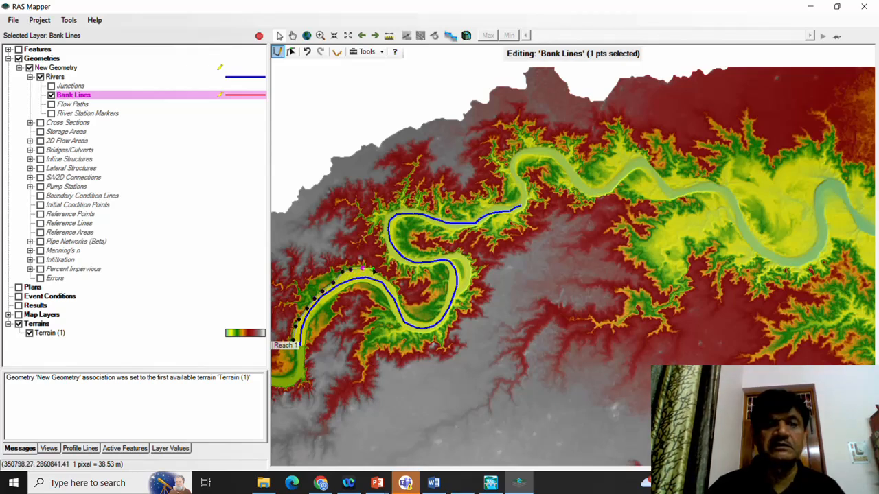
left_click(374, 274)
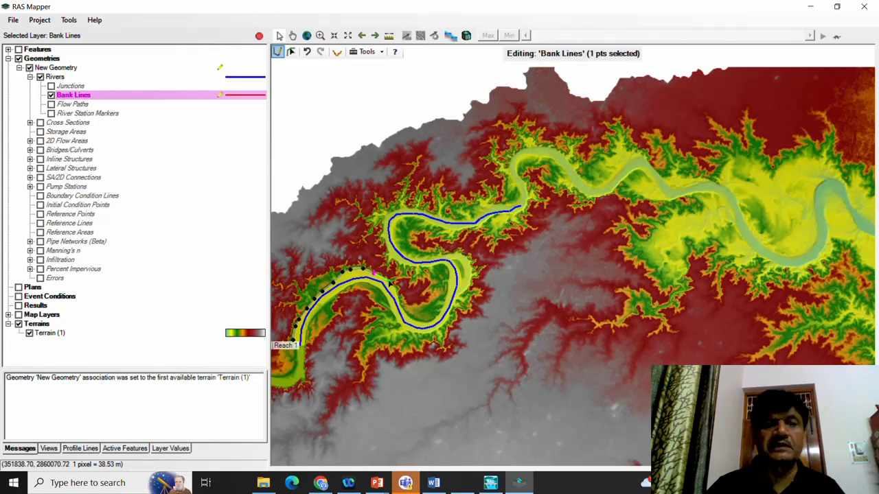
left_click(390, 282)
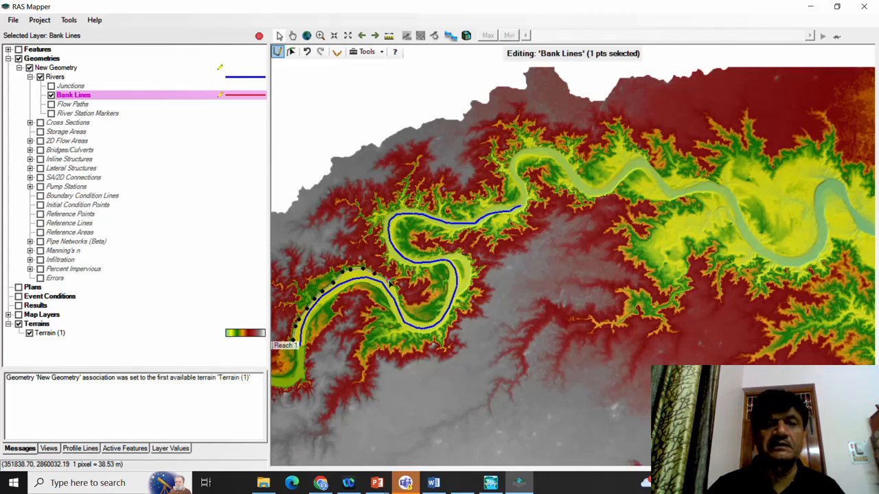
left_click(403, 306)
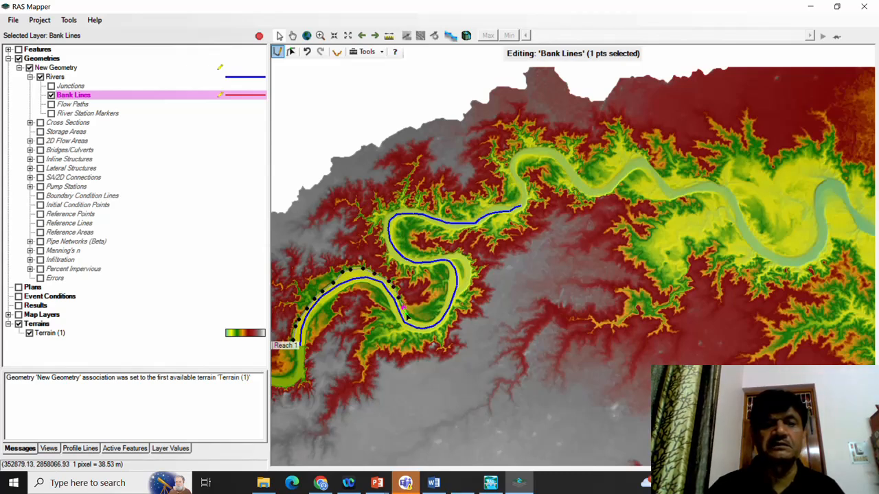
left_click(407, 315)
left_click(415, 322)
left_click(428, 323)
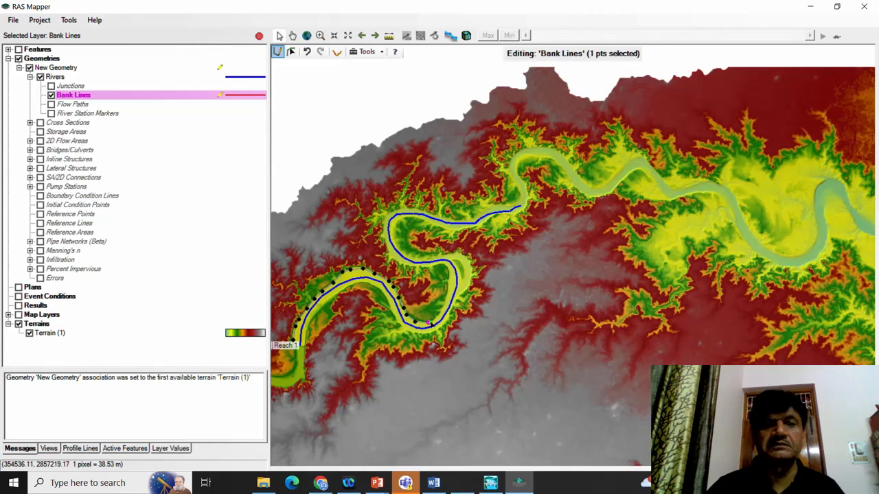
left_click(438, 316)
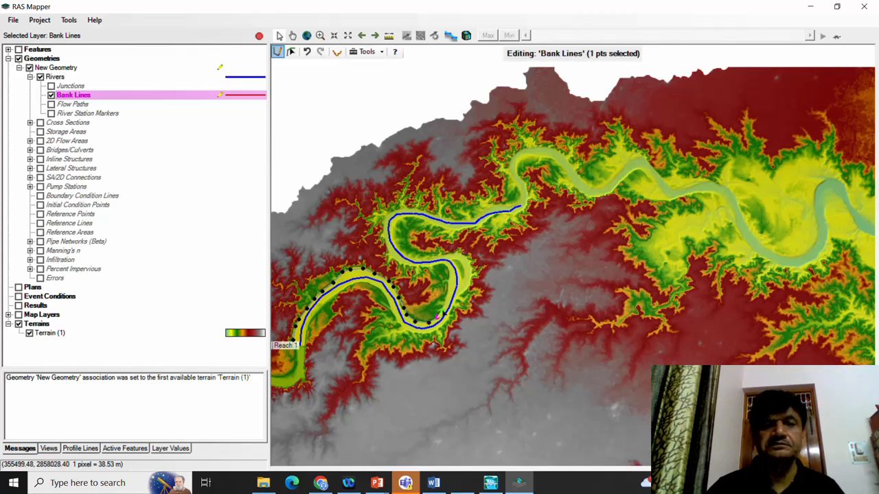
left_click(444, 305)
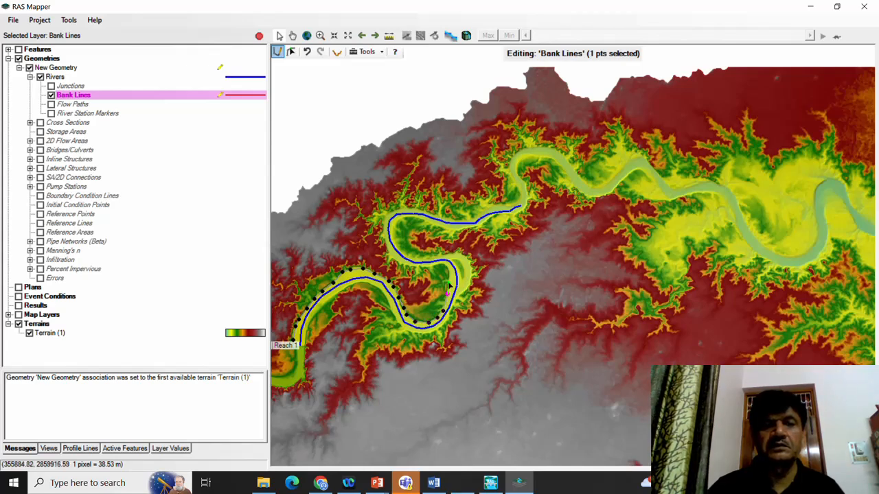
left_click(449, 282)
left_click(445, 264)
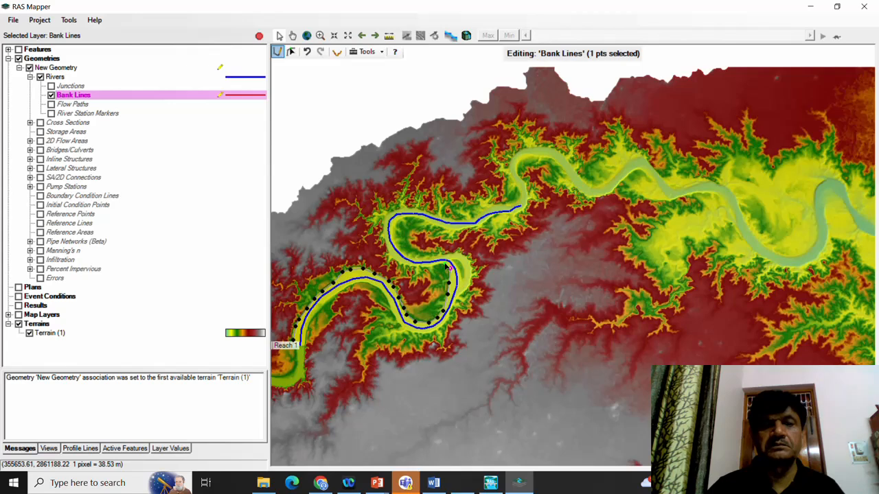
left_click(421, 263)
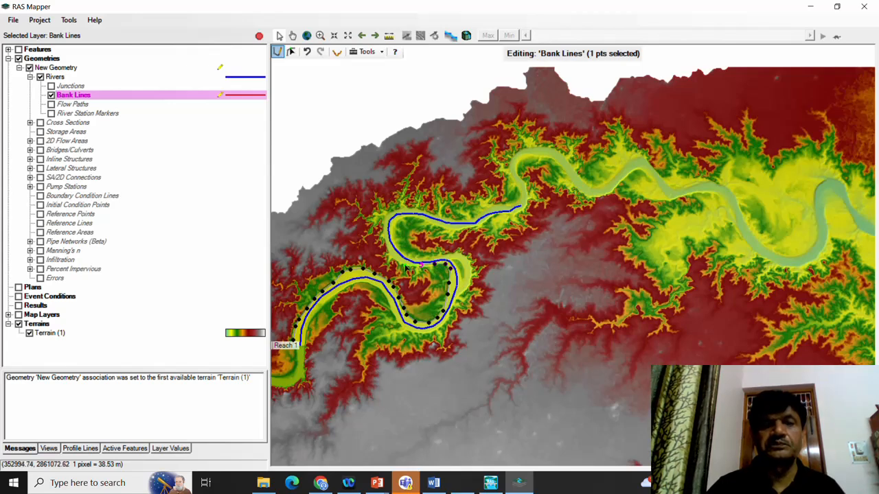
left_click(391, 260)
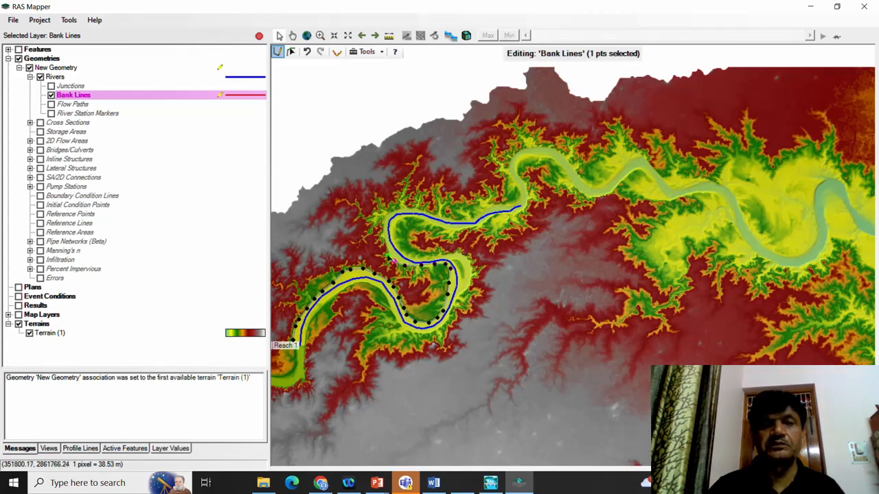
left_click(383, 235)
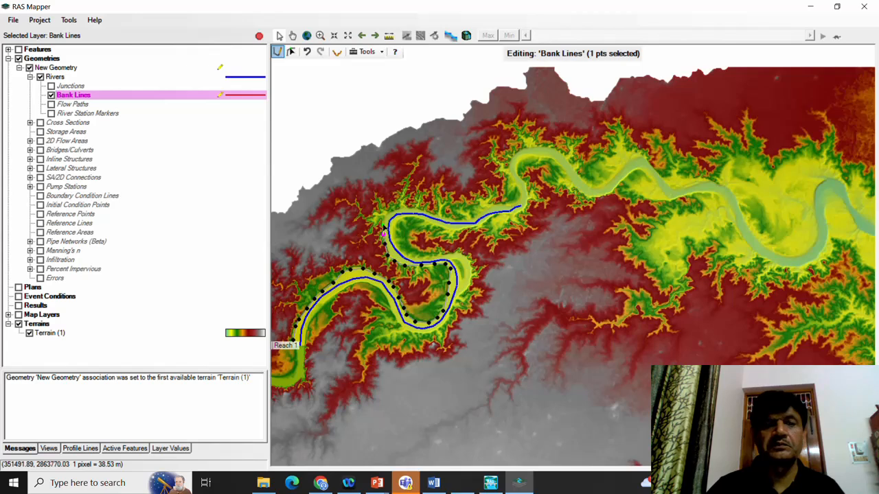
left_click(383, 228)
left_click(385, 218)
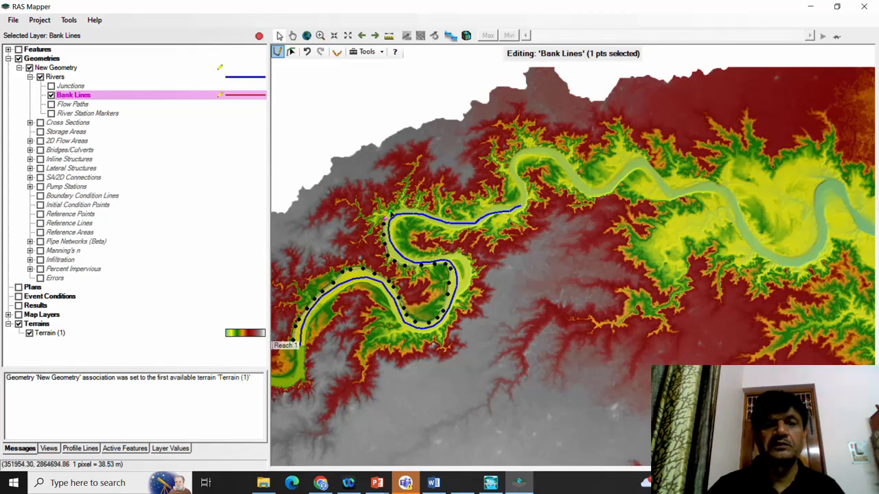
left_click(420, 208)
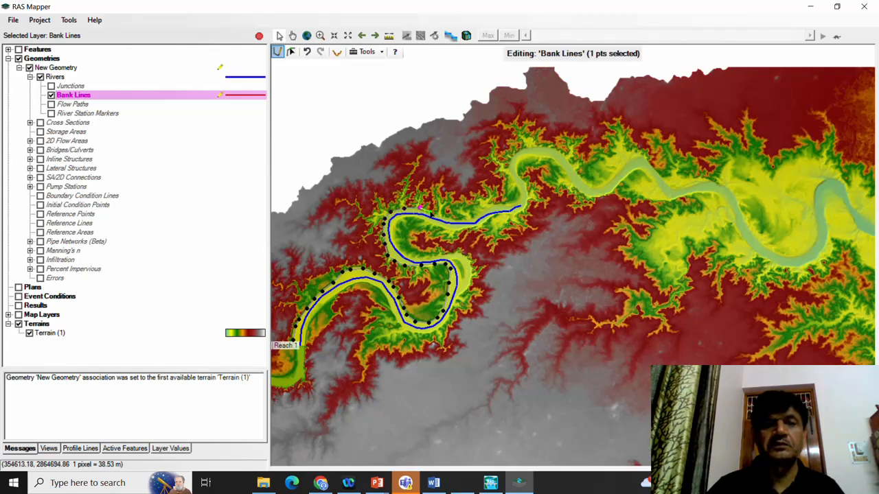
left_click(434, 214)
left_click(450, 218)
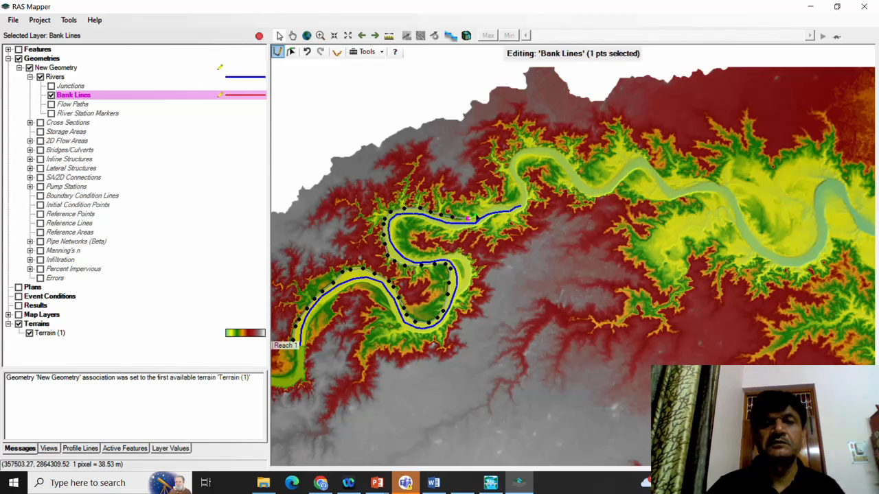
left_click(469, 219)
left_click(483, 211)
left_click(494, 210)
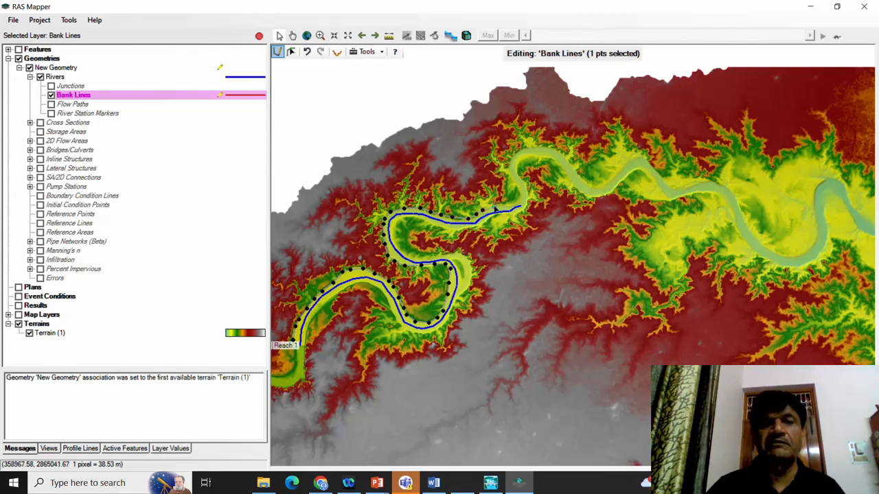
left_click(507, 204)
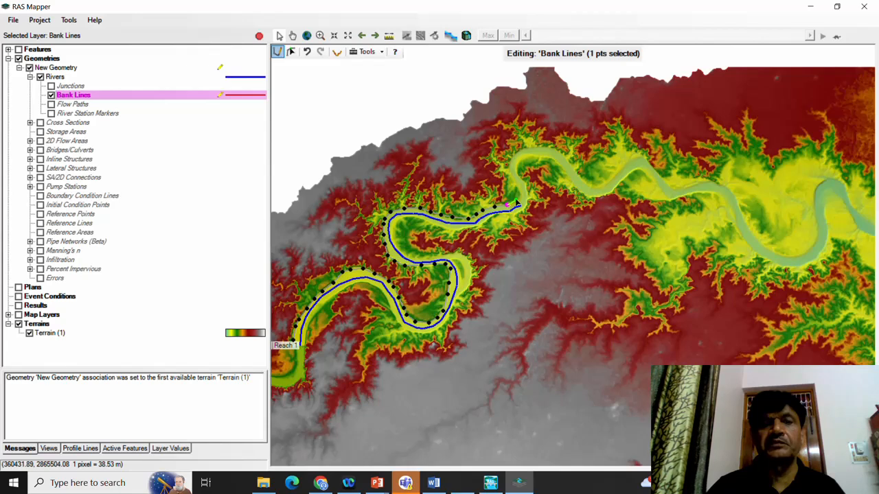
double_click(518, 204)
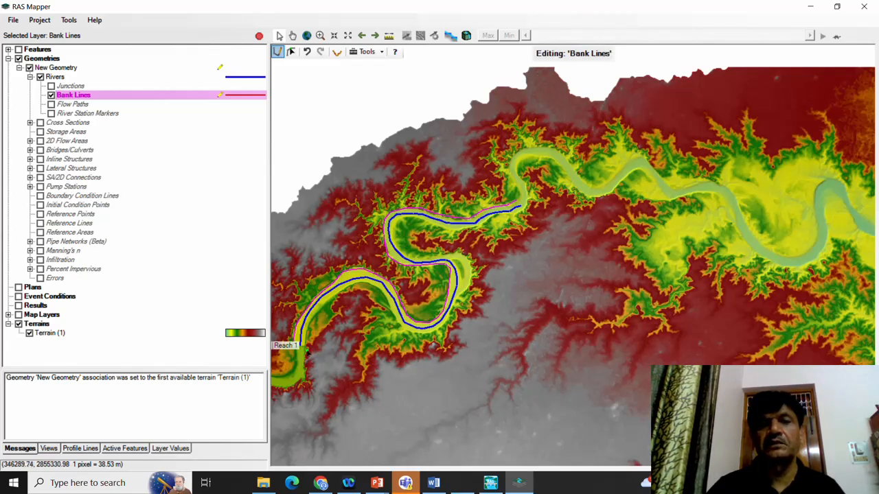
Trace the right (southern) bank line eastward through the meanders, along the full River 1 centerline.
left_click(307, 347)
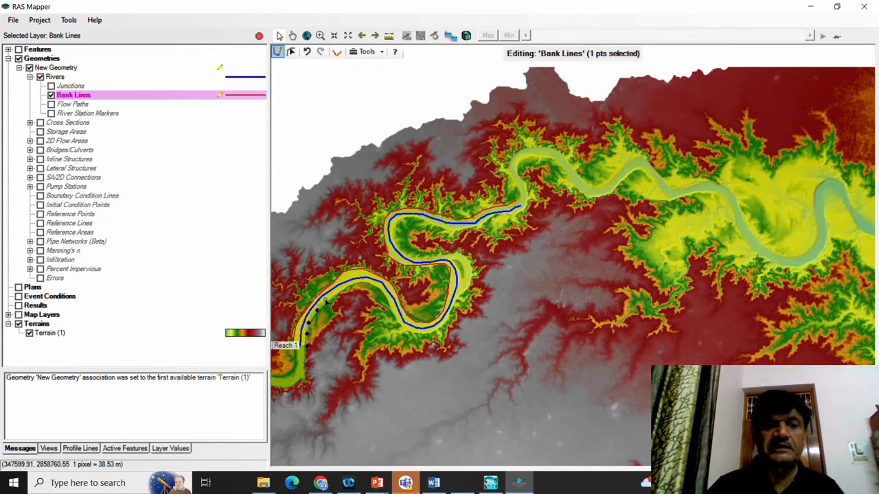
left_click(336, 292)
left_click(348, 288)
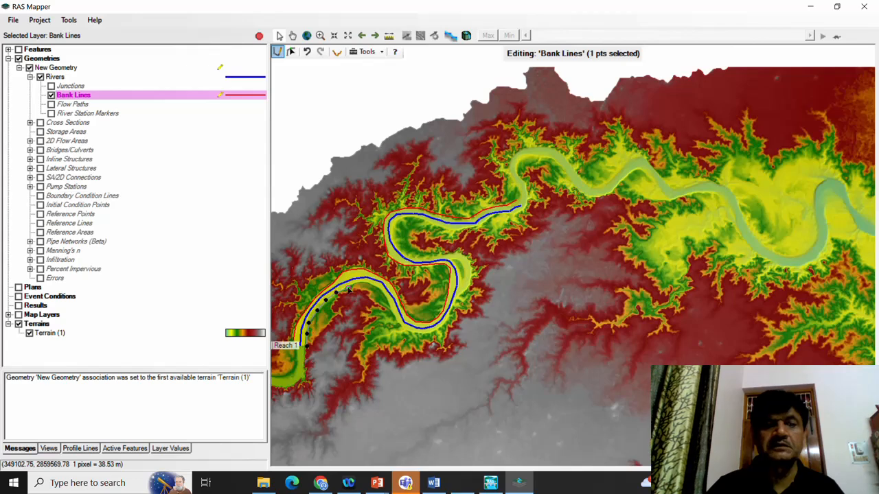
left_click(359, 283)
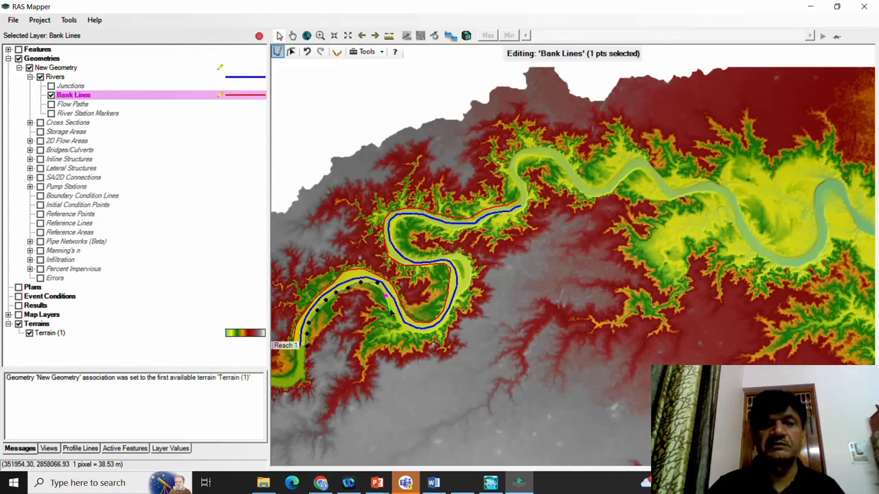
left_click(390, 312)
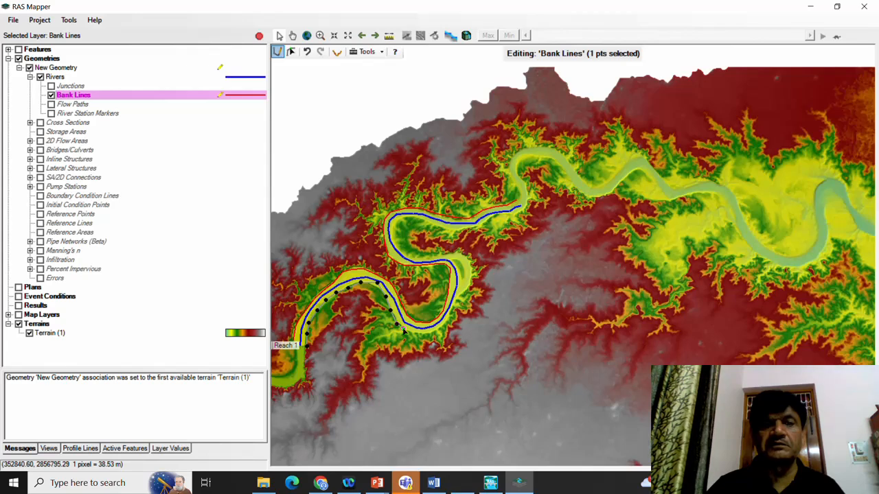
left_click(414, 335)
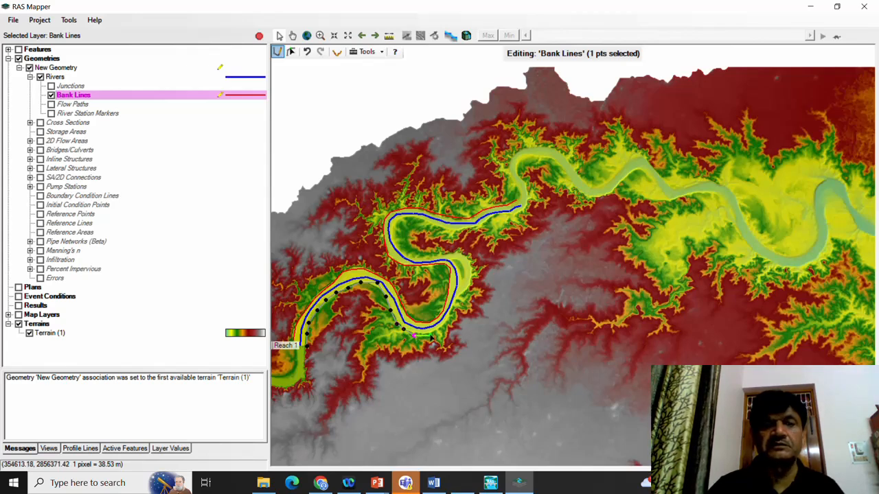
left_click(431, 334)
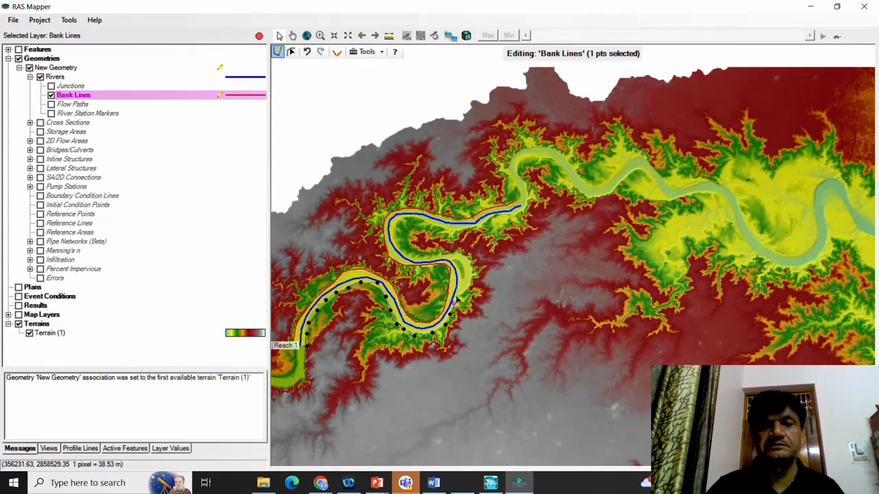
left_click(457, 296)
left_click(467, 284)
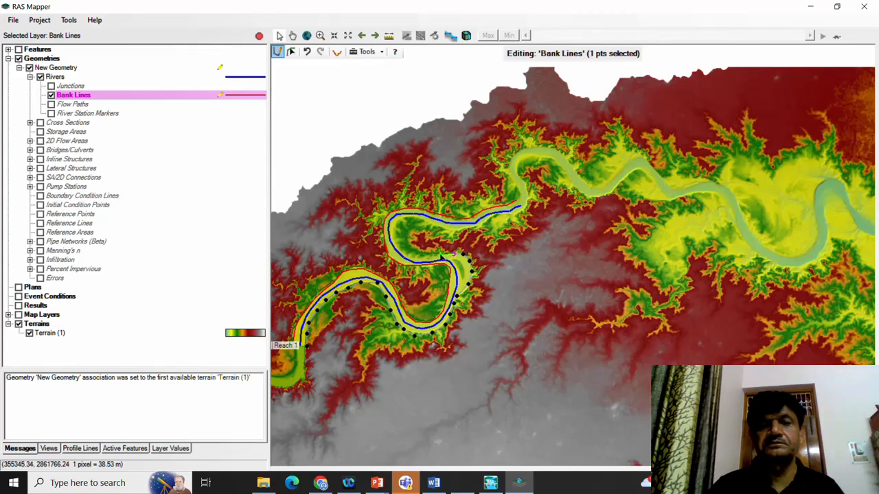
left_click(443, 255)
left_click(433, 257)
left_click(423, 257)
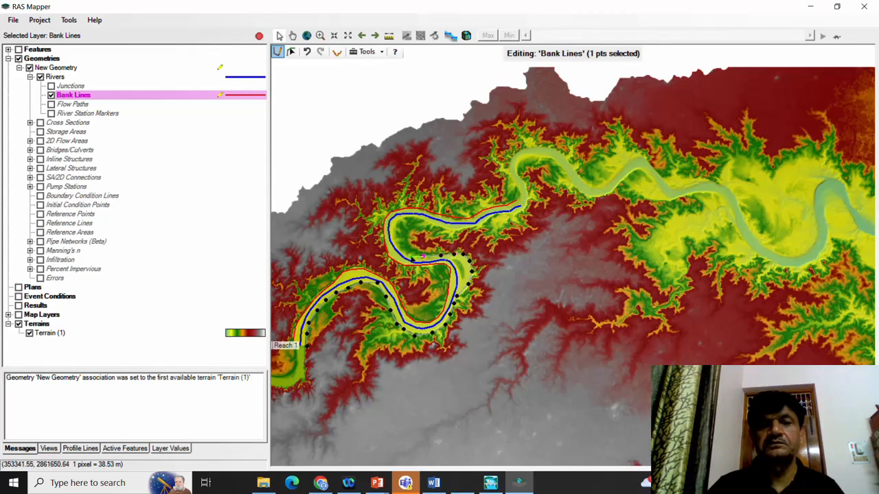
left_click(412, 258)
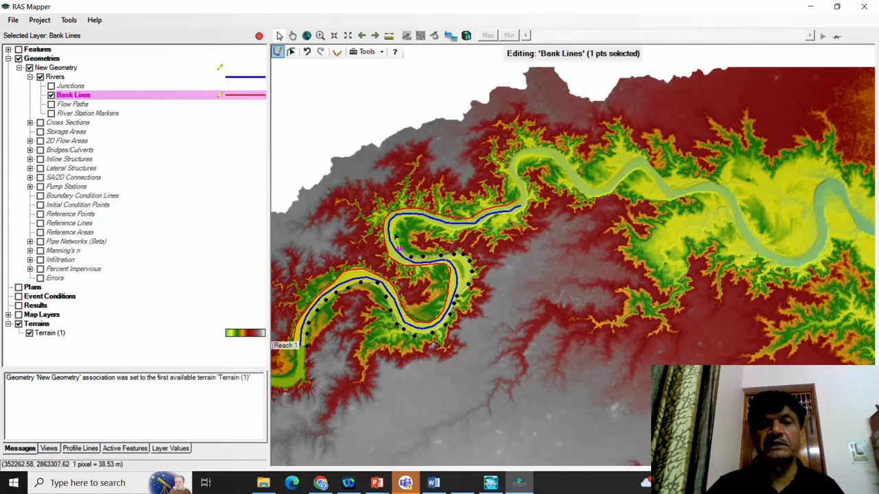
left_click(396, 234)
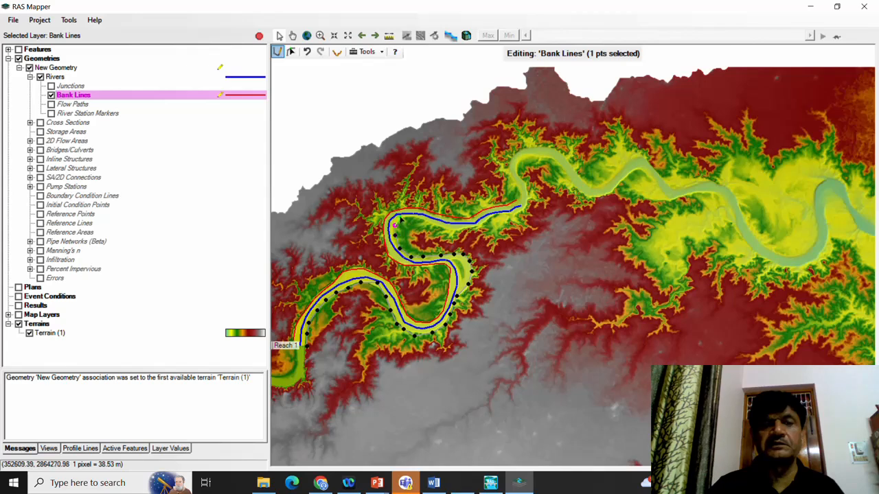
left_click(400, 217)
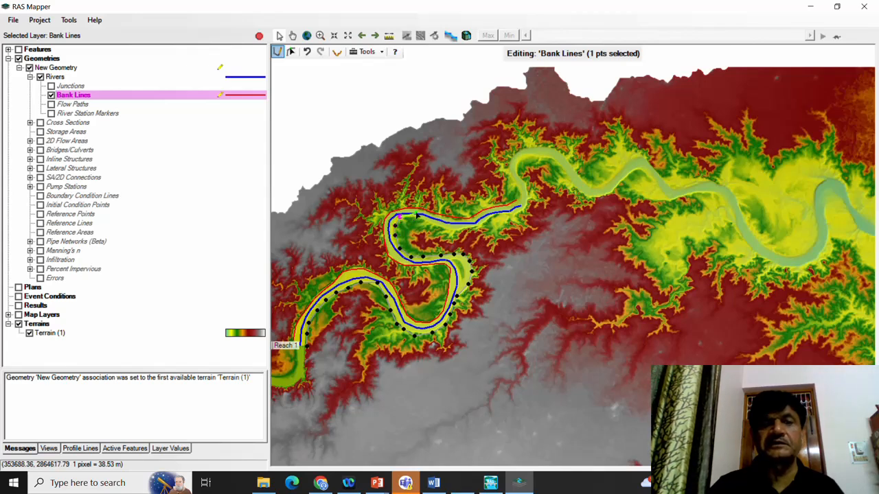
left_click(419, 218)
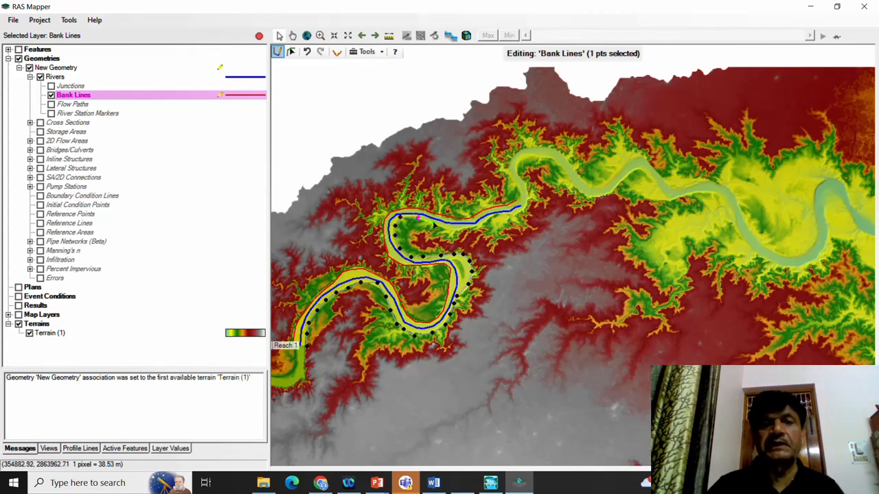
left_click(434, 224)
left_click(453, 227)
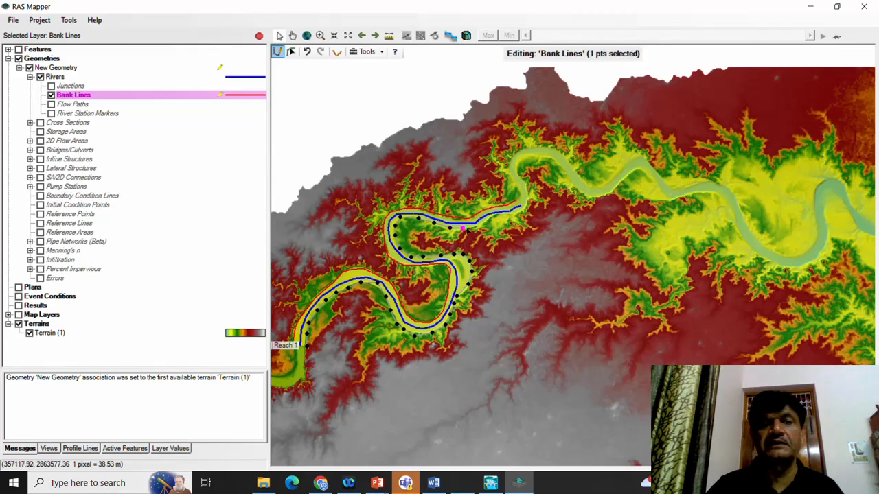
left_click(473, 229)
left_click(487, 221)
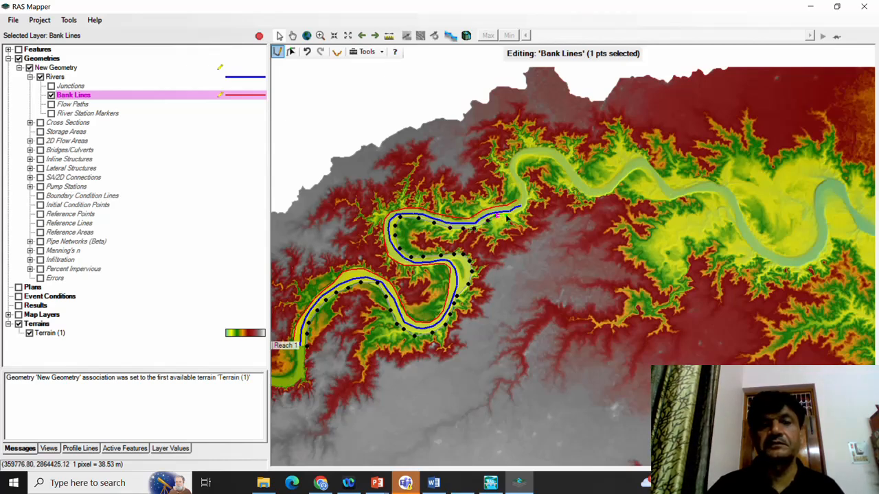
left_click(506, 216)
left_click(516, 211)
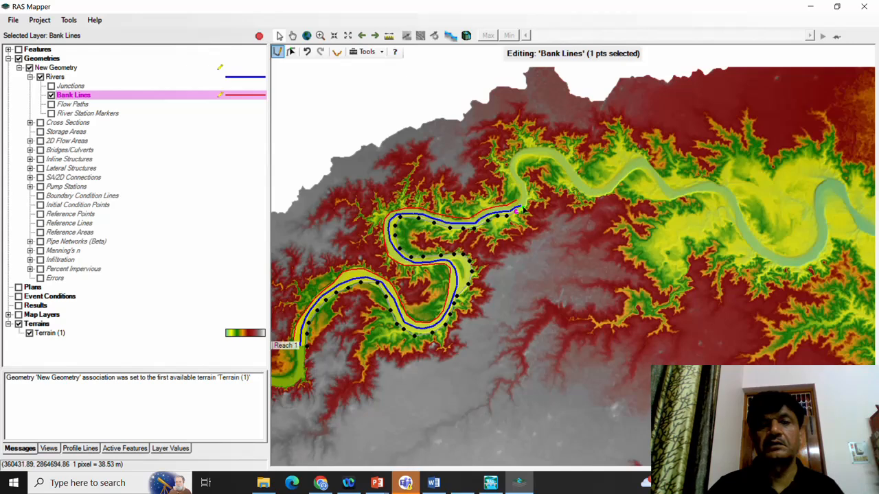
double_click(523, 210)
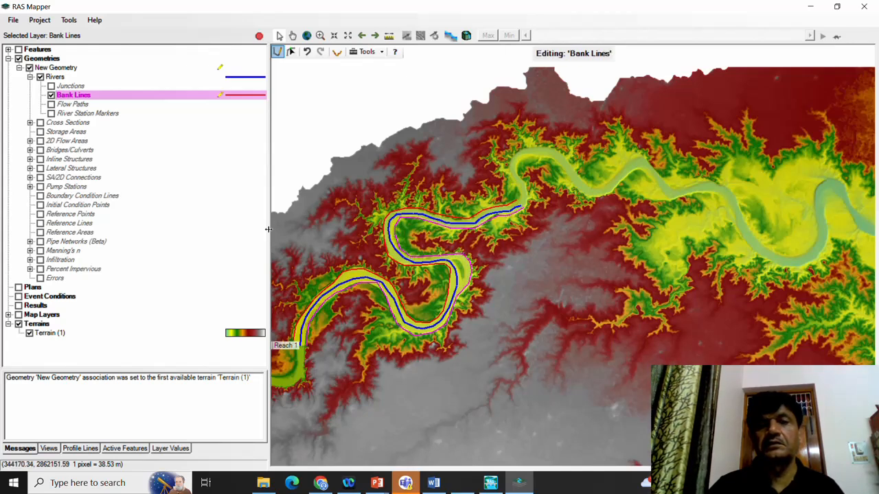
Select the Cross Sections layer of New Geometry and draw four cross sections from left to right bank across the first meander, starting near the upstream end.
left_click(55, 123)
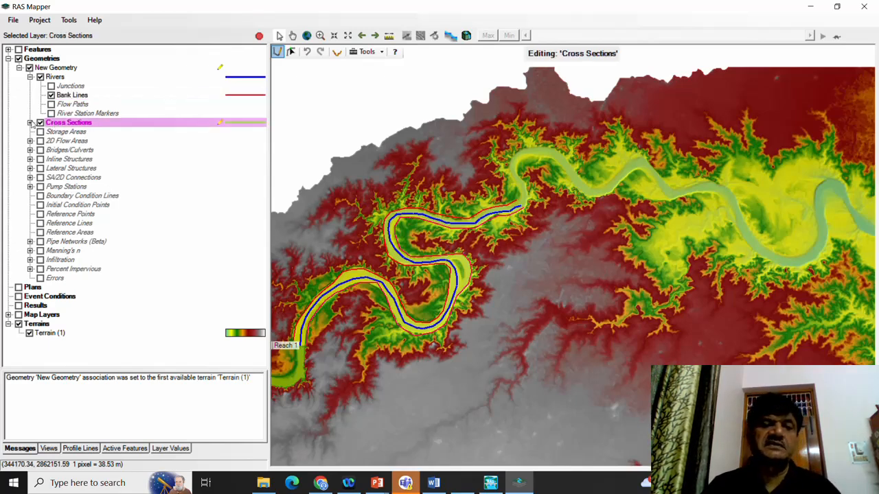
left_click(30, 122)
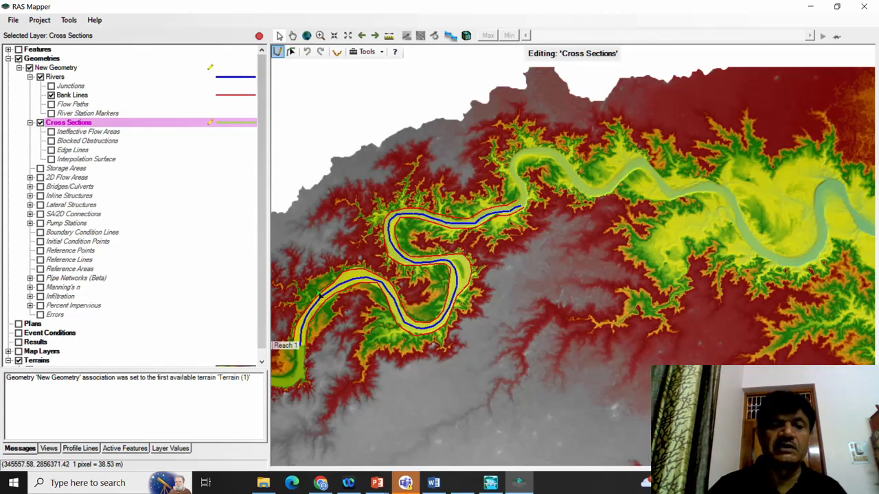
left_click(279, 333)
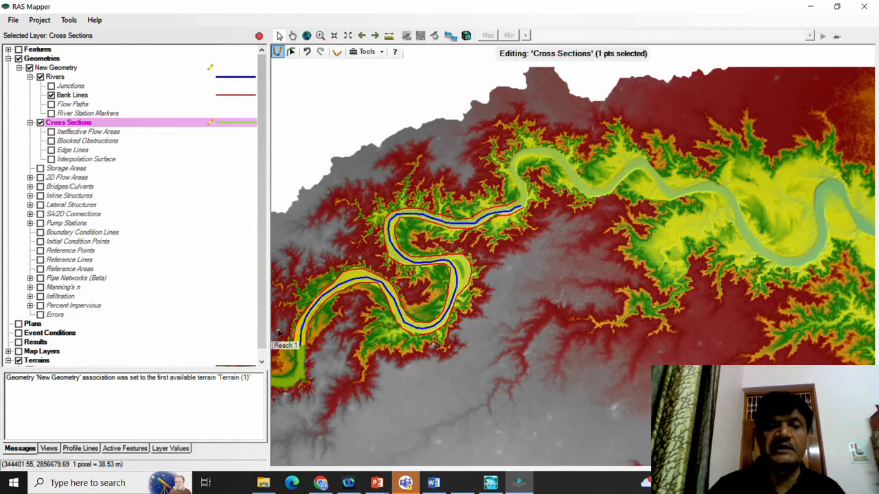
double_click(326, 342)
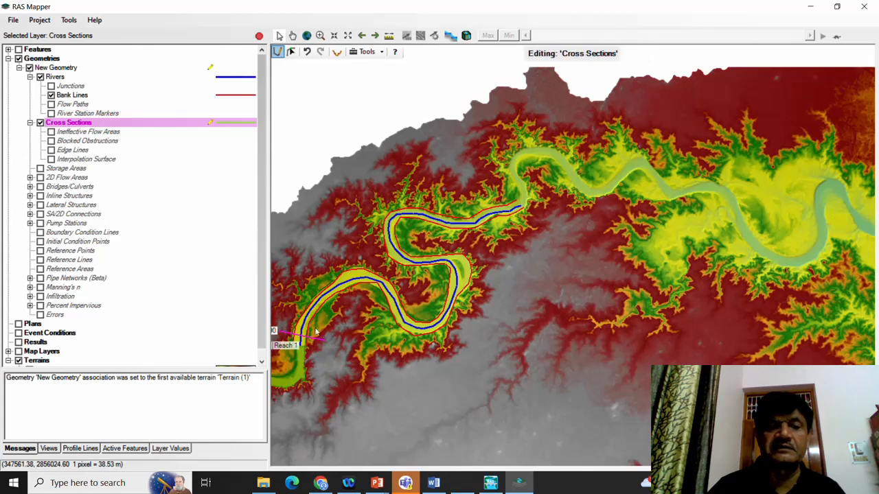
left_click(291, 297)
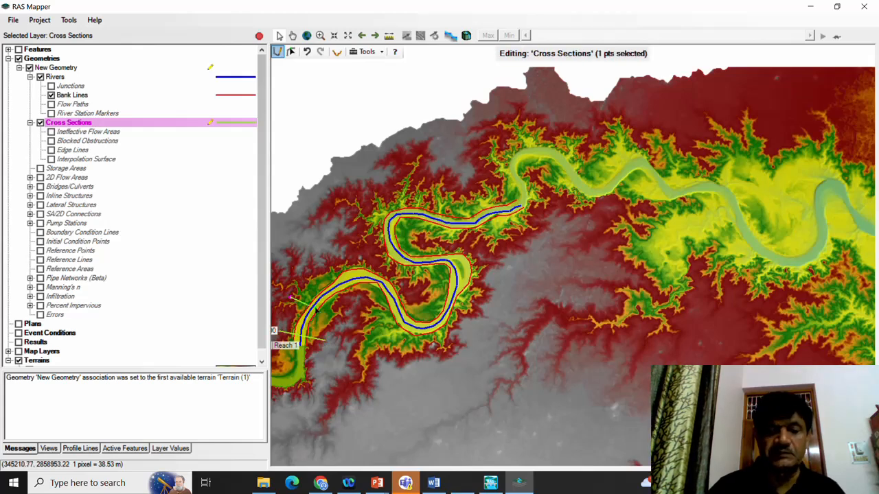
double_click(339, 314)
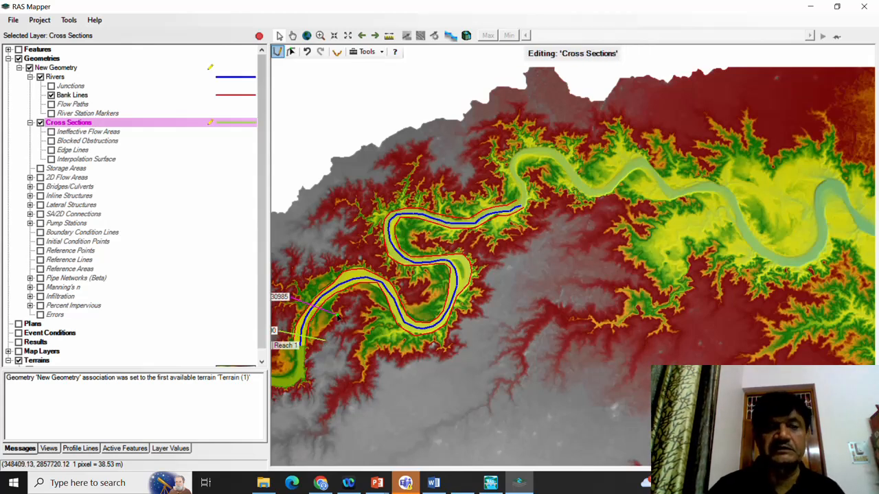
left_click(332, 269)
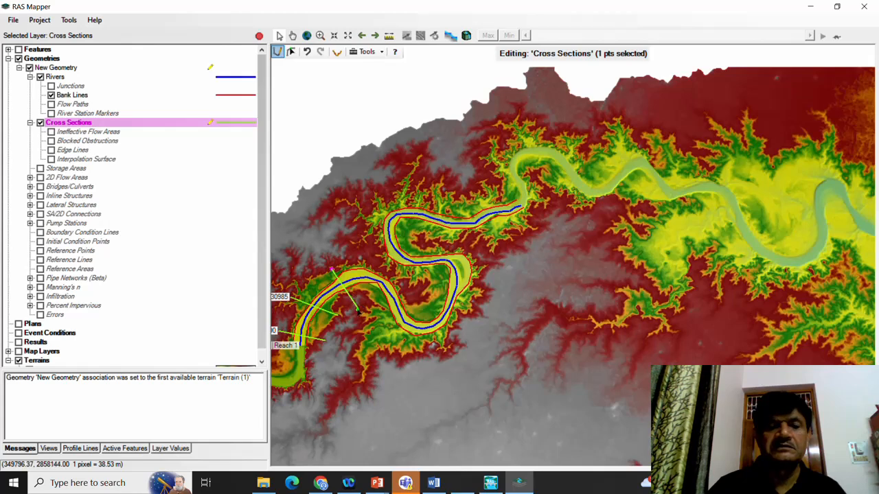
double_click(356, 314)
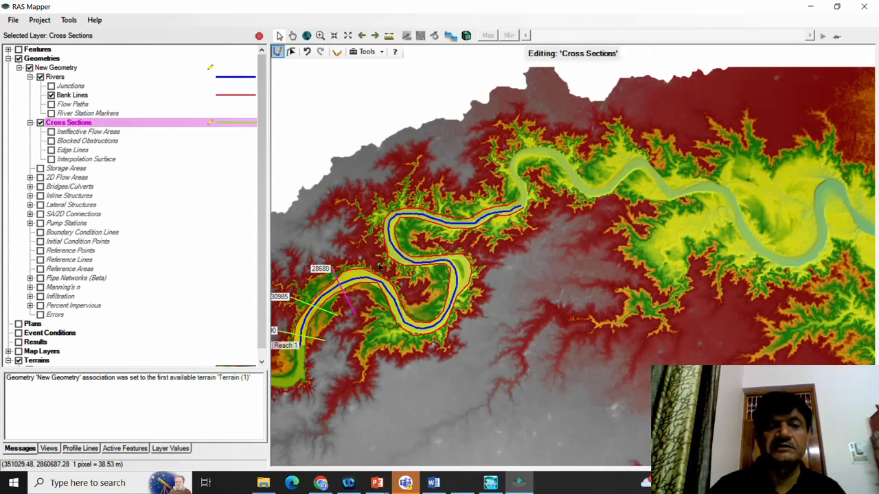
left_click(379, 262)
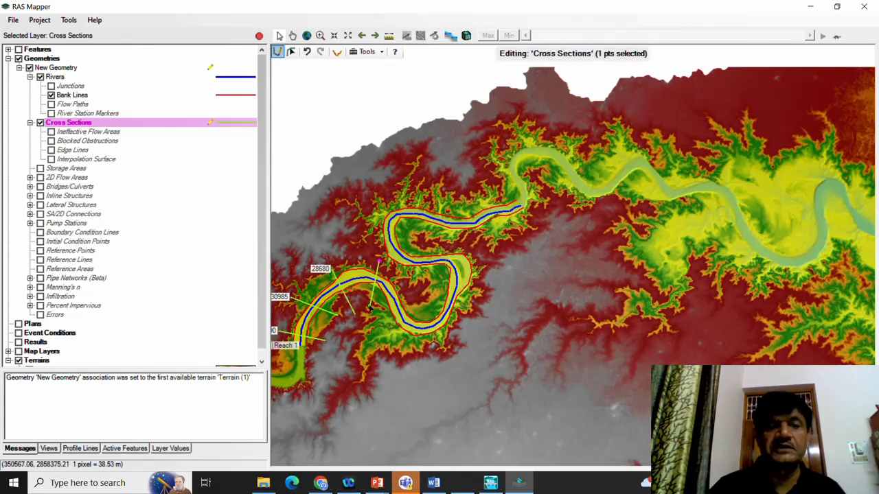
double_click(371, 307)
Draw three more cross sections across River 1: on the descending limb, at the southern bend's low point, and on the northward limb.
left_click(418, 291)
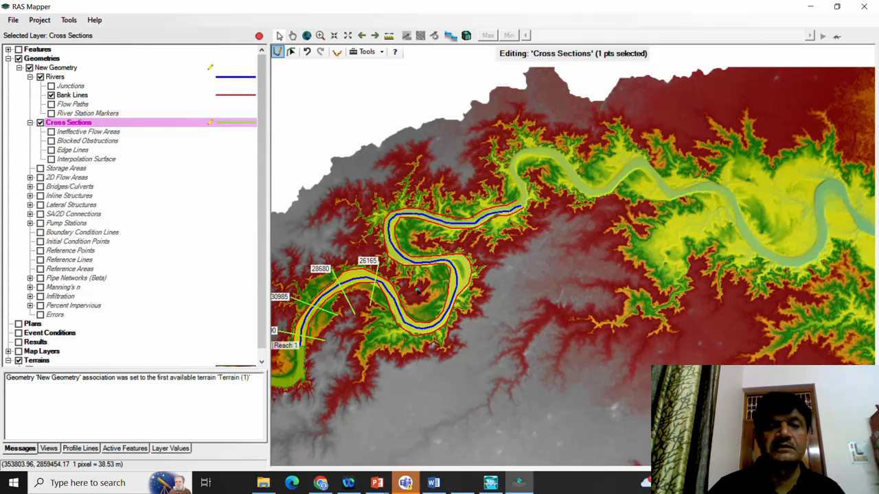
double_click(382, 322)
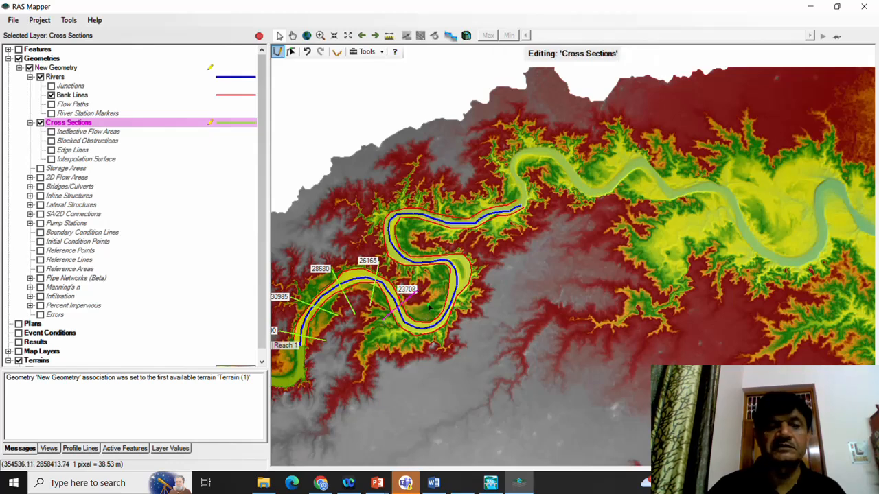
left_click(429, 307)
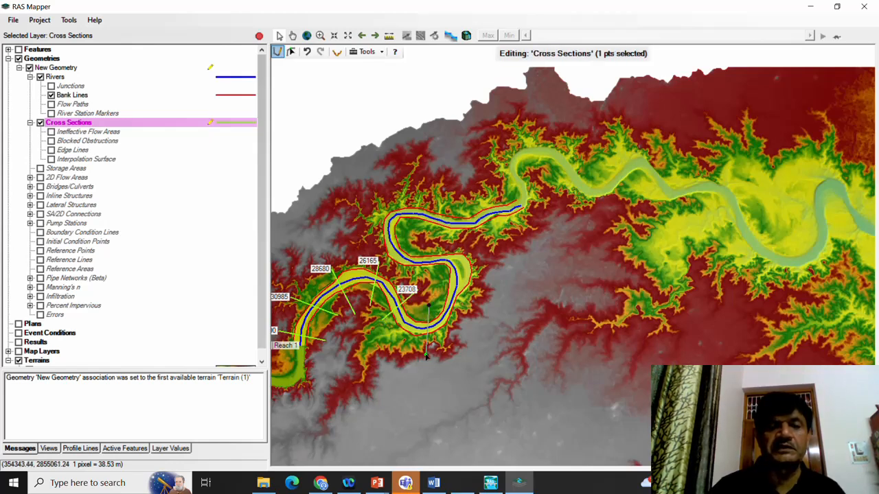
double_click(426, 354)
left_click(440, 291)
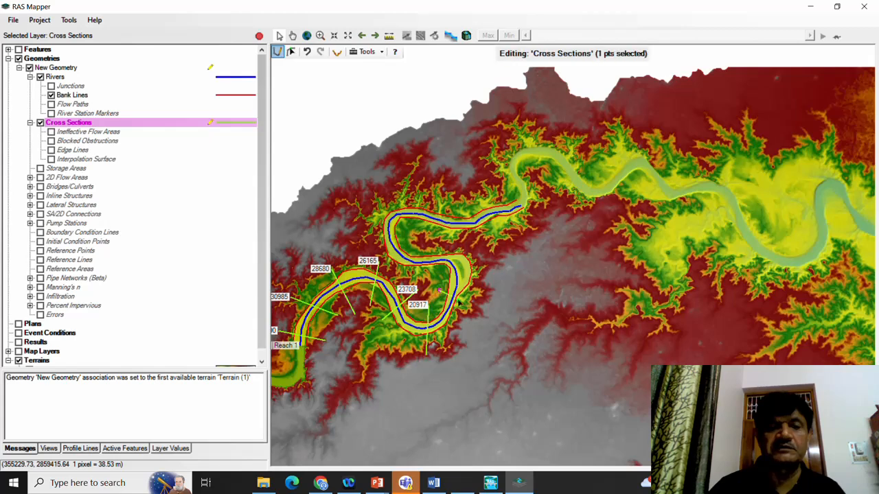
double_click(475, 307)
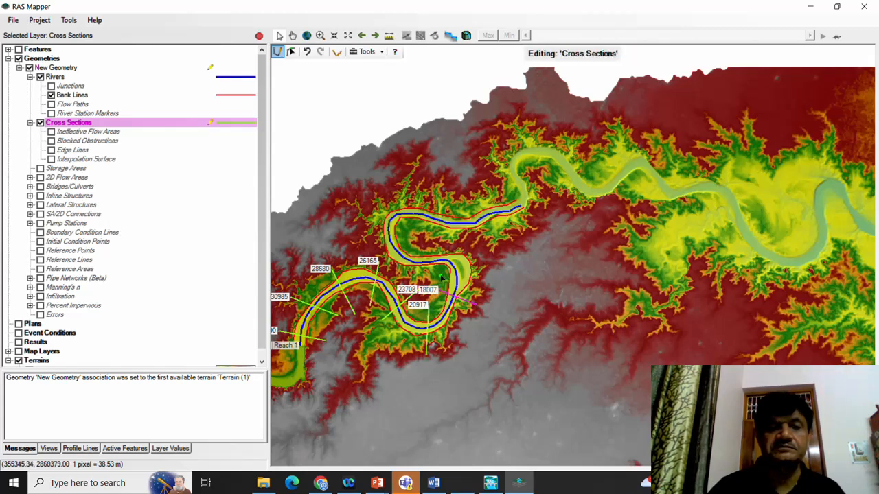
Draw three cross sections across River 1: at the top of the eastern bend and two along the limb running west from it.
left_click(472, 259)
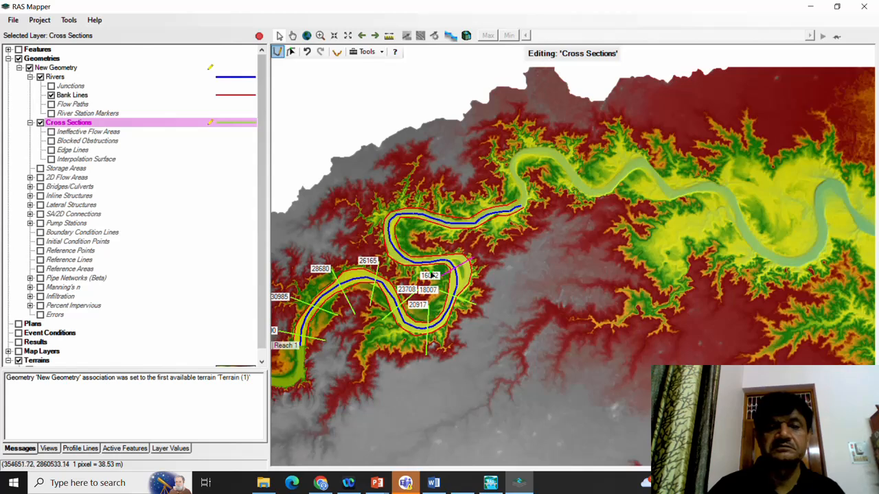
left_click(434, 251)
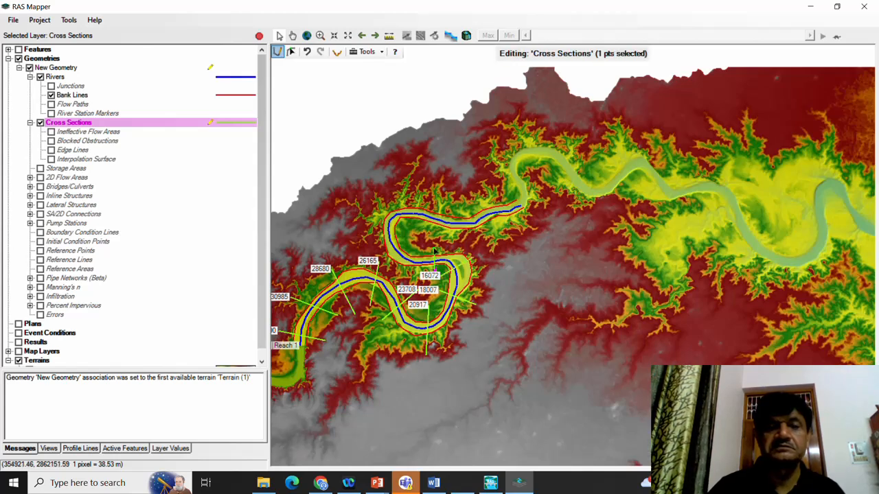
double_click(434, 249)
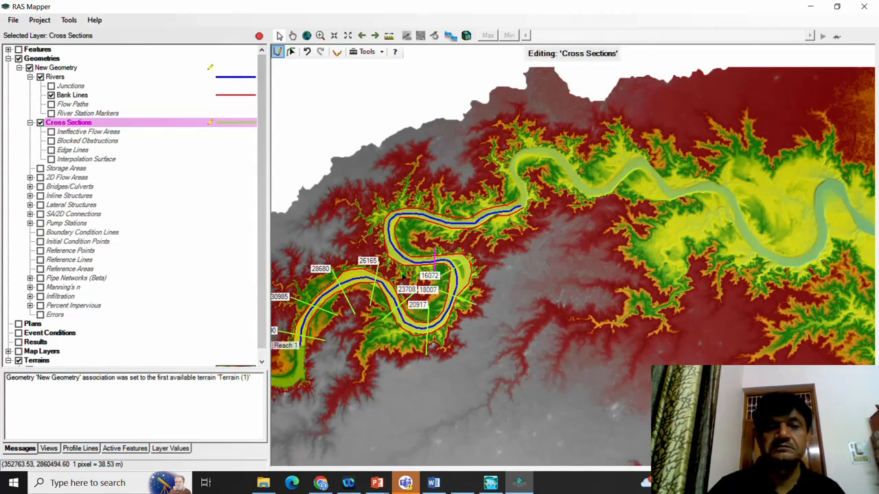
left_click(413, 244)
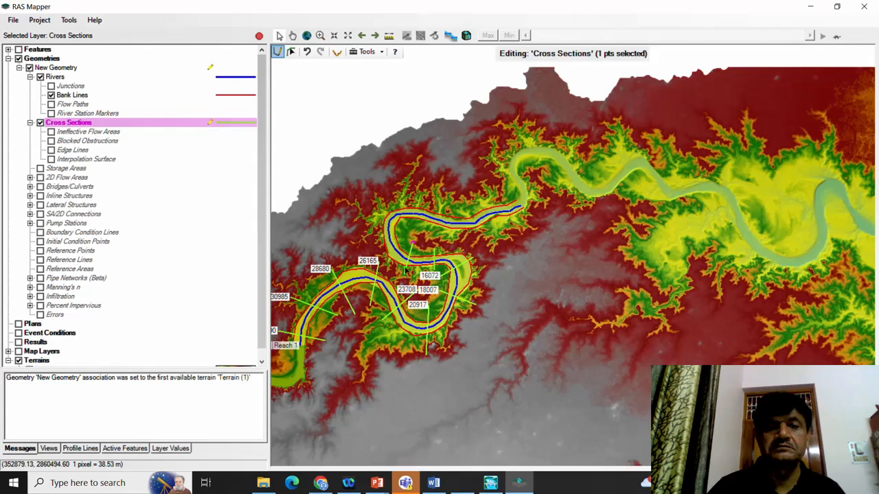
double_click(415, 242)
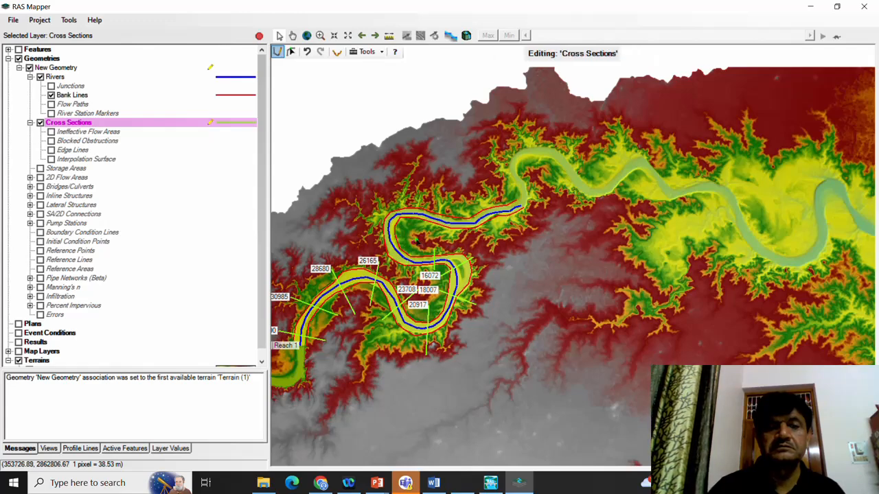
left_click(401, 278)
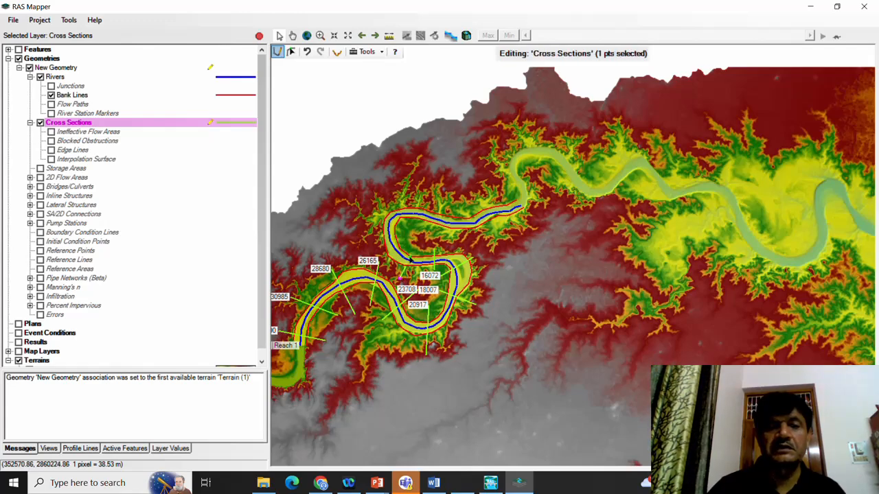
double_click(417, 248)
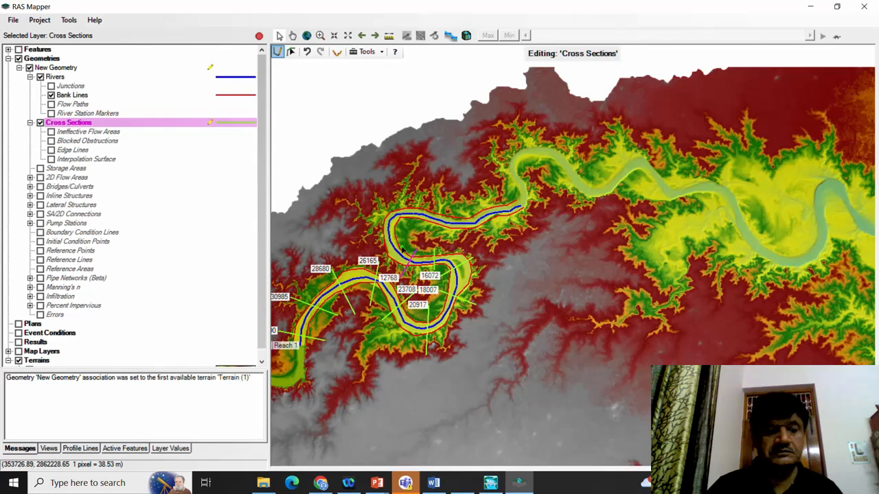
Draw three cross sections around the western bend: on its west side, at its top, and at the start of the eastward limb.
left_click(370, 238)
double_click(408, 237)
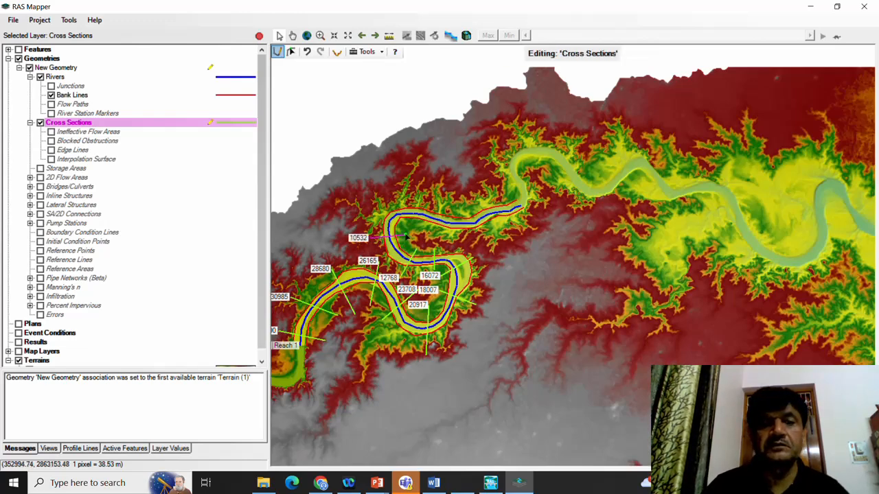
left_click(395, 194)
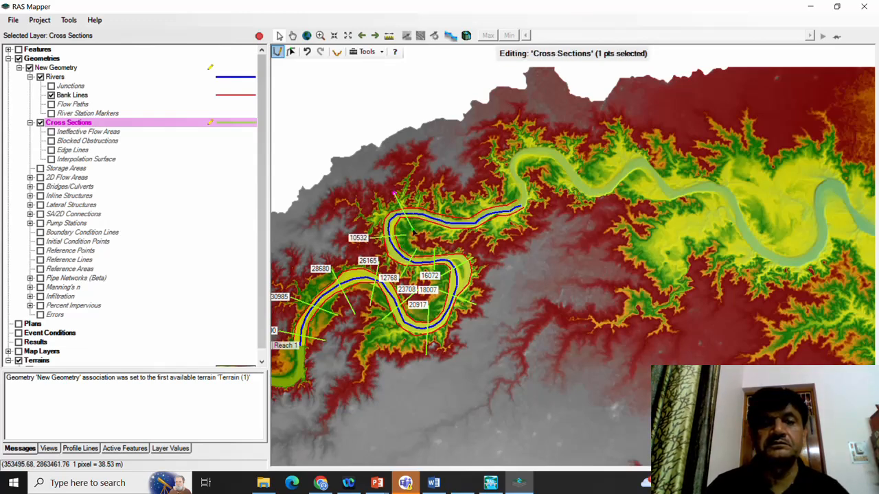
double_click(414, 231)
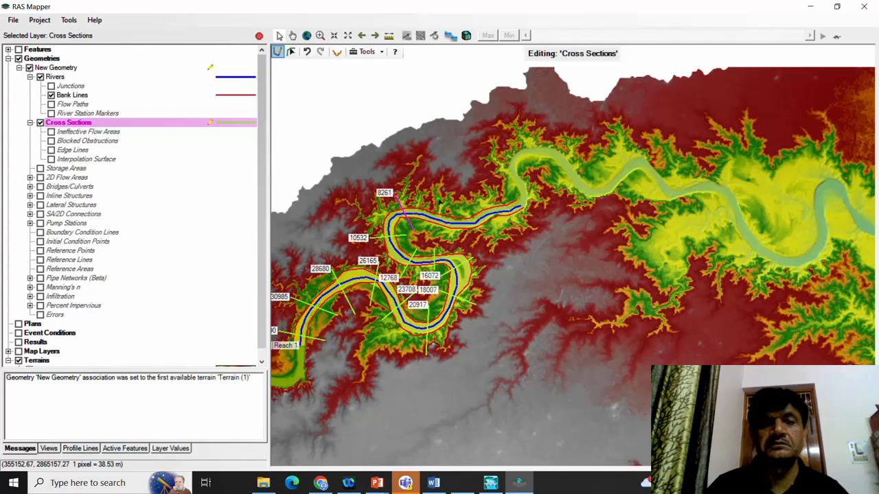
left_click(439, 200)
double_click(423, 240)
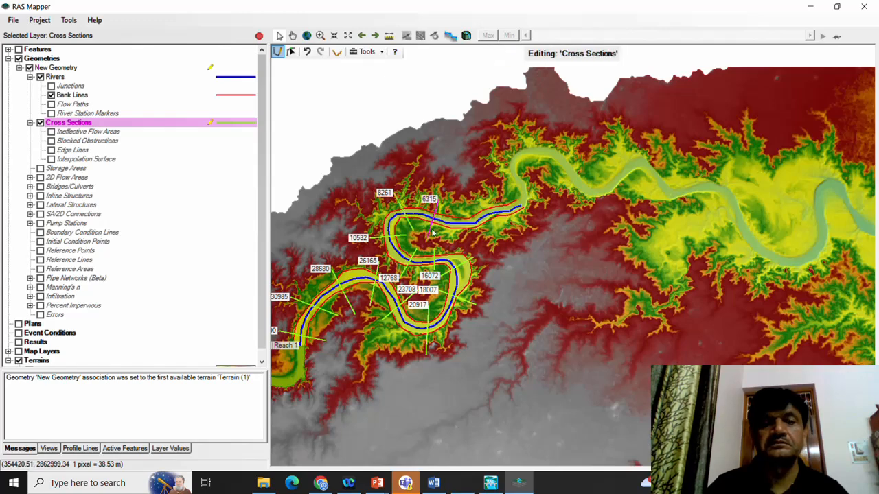
Draw three closely spaced cross sections from north to south across the middle of the eastward limb of River 1.
left_click(458, 198)
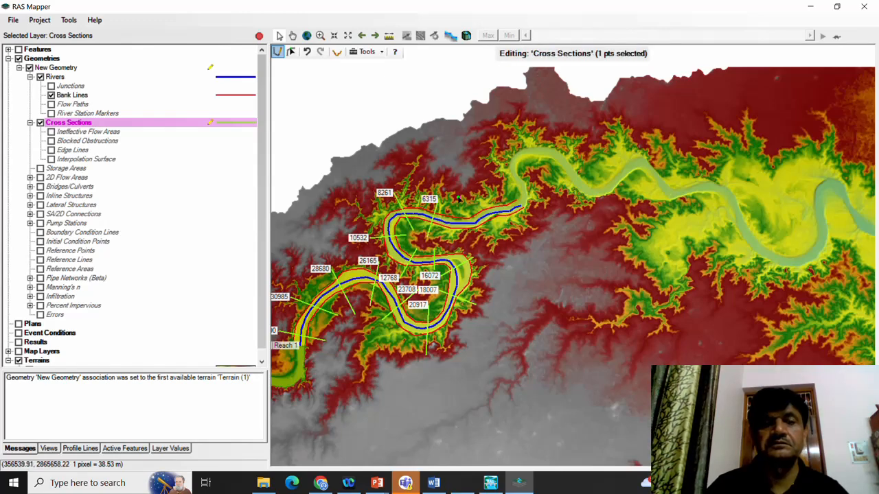
double_click(452, 246)
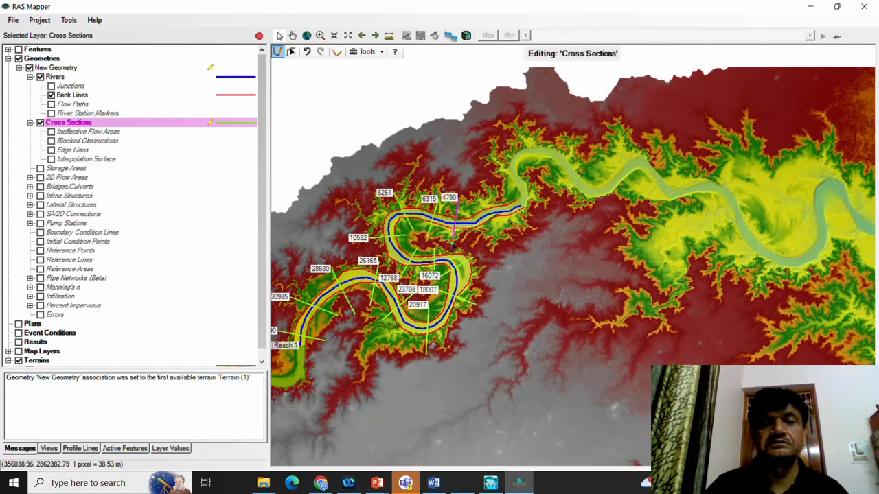
left_click(472, 205)
double_click(467, 241)
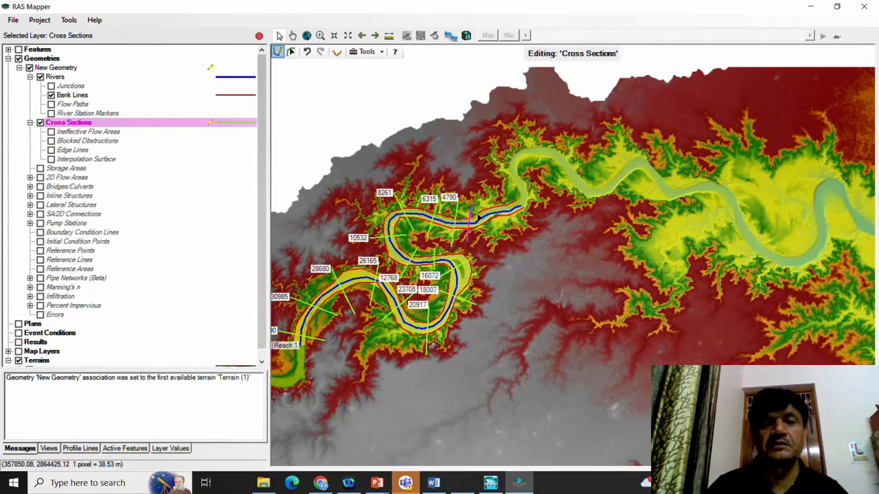
left_click(481, 205)
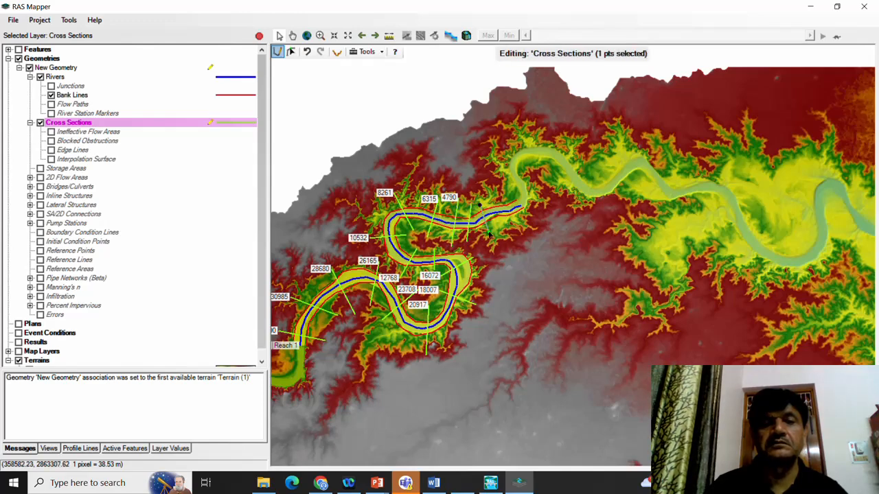
double_click(489, 235)
Draw the last three cross sections across River 1, continuing northeast up to the downstream end of the centerline.
left_click(490, 203)
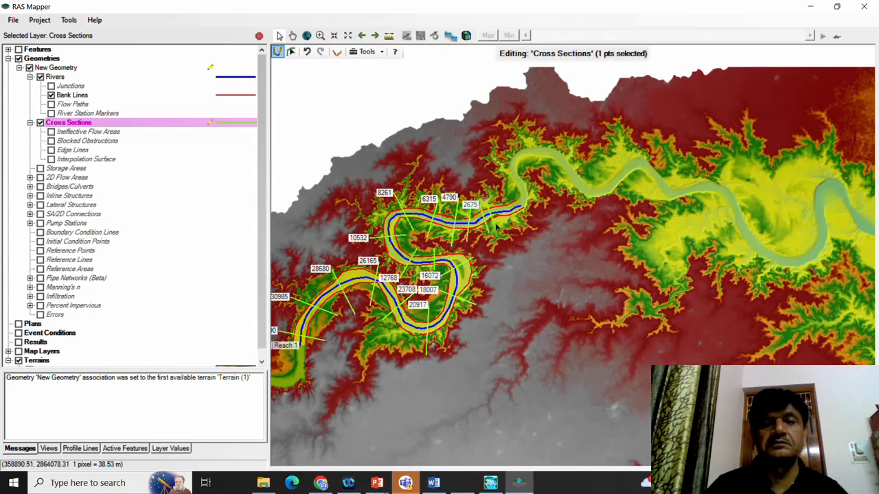
double_click(498, 230)
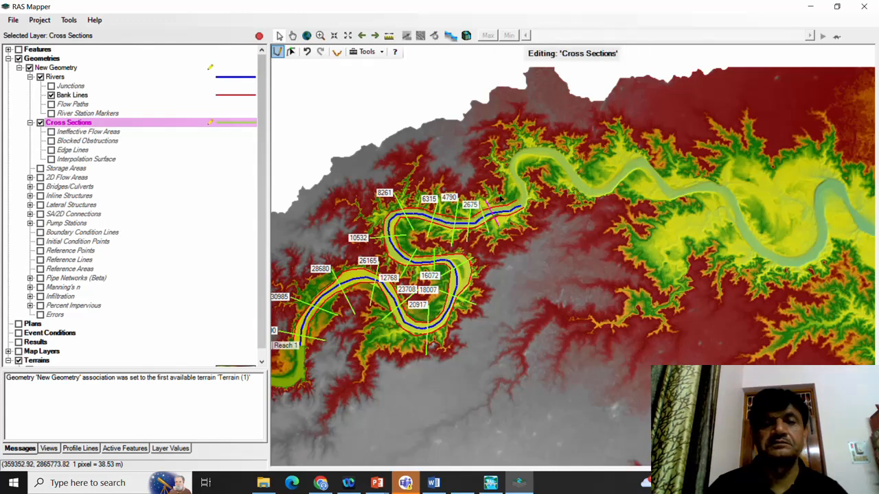
left_click(501, 199)
double_click(506, 225)
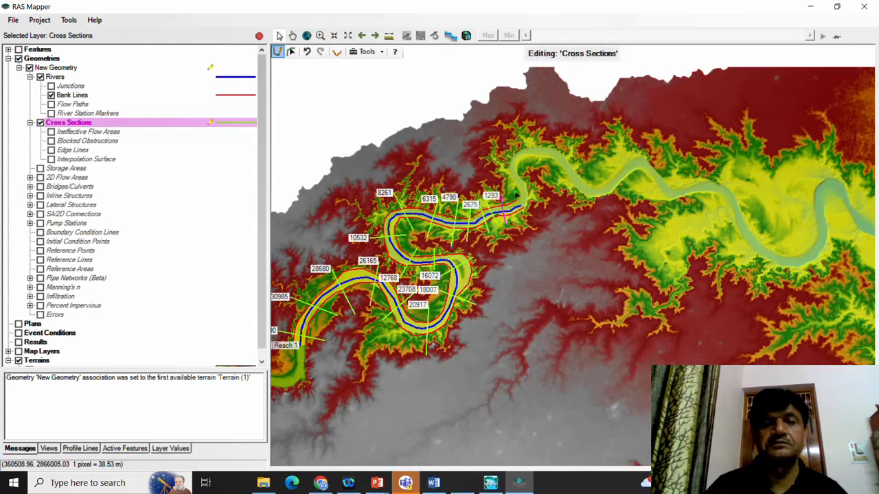
left_click(506, 198)
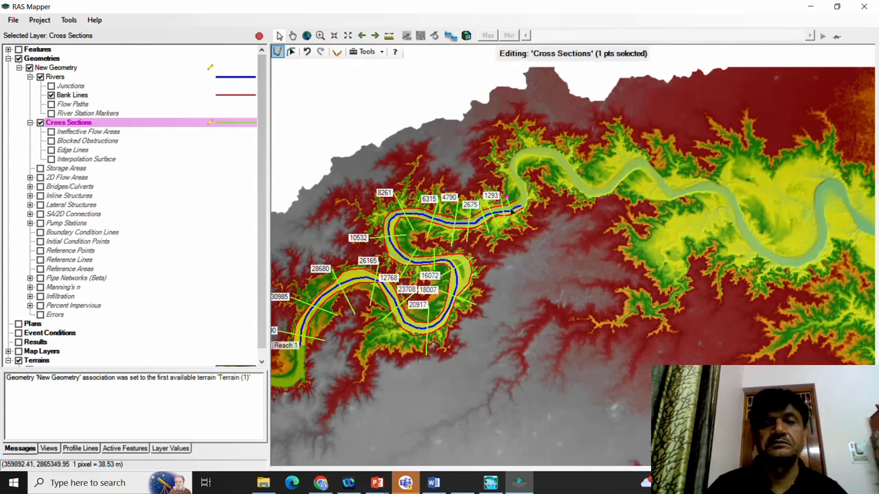
double_click(519, 219)
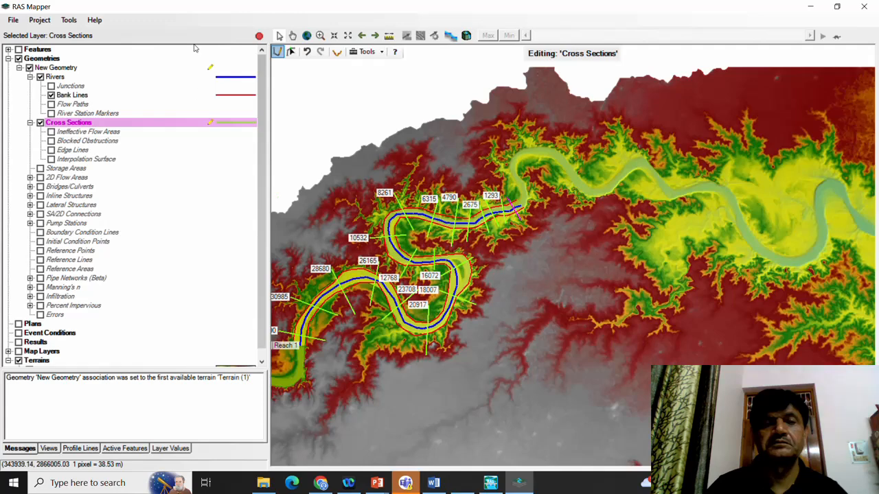
Stop editing New Geometry with its edits saved, and save the RAS Mapper file.
left_click(259, 36)
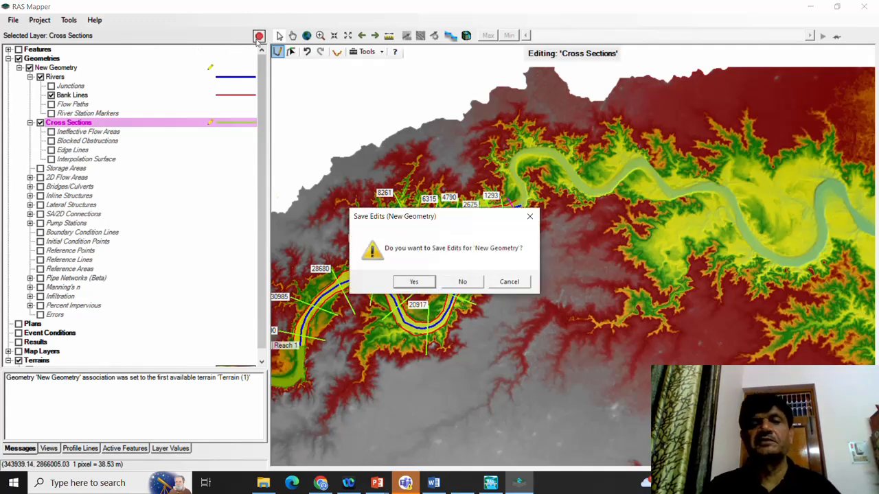
left_click(414, 282)
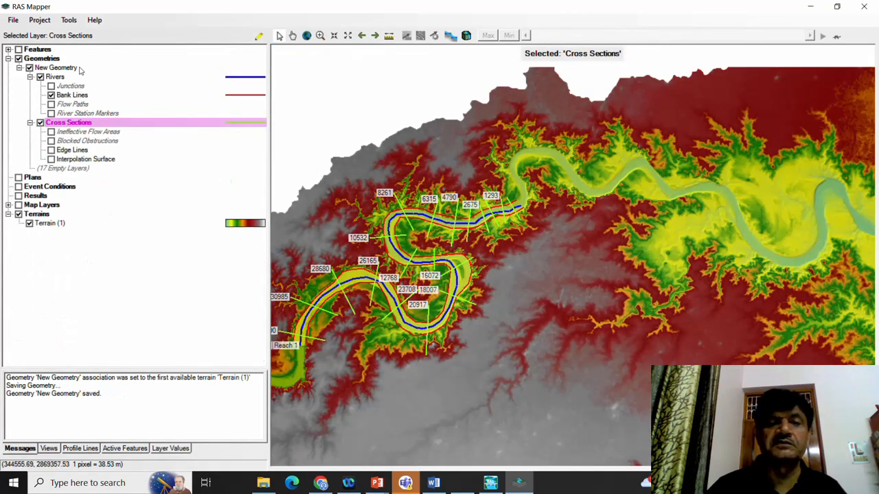
left_click(13, 21)
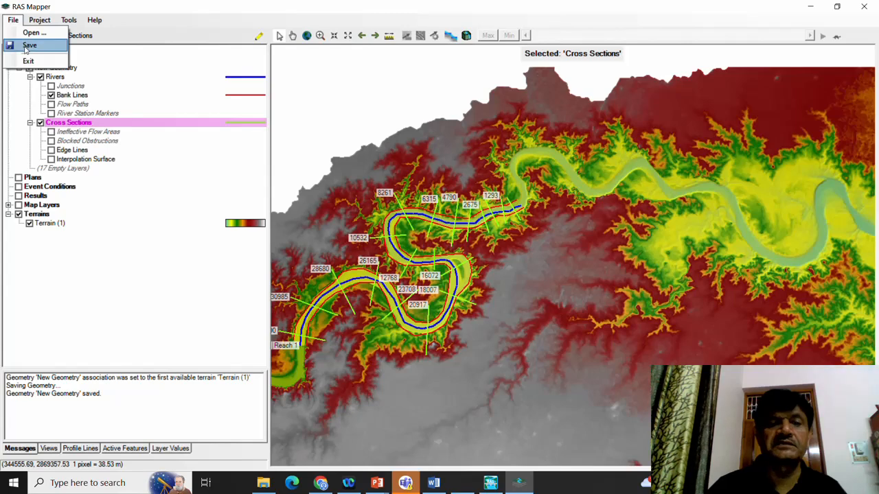
left_click(27, 45)
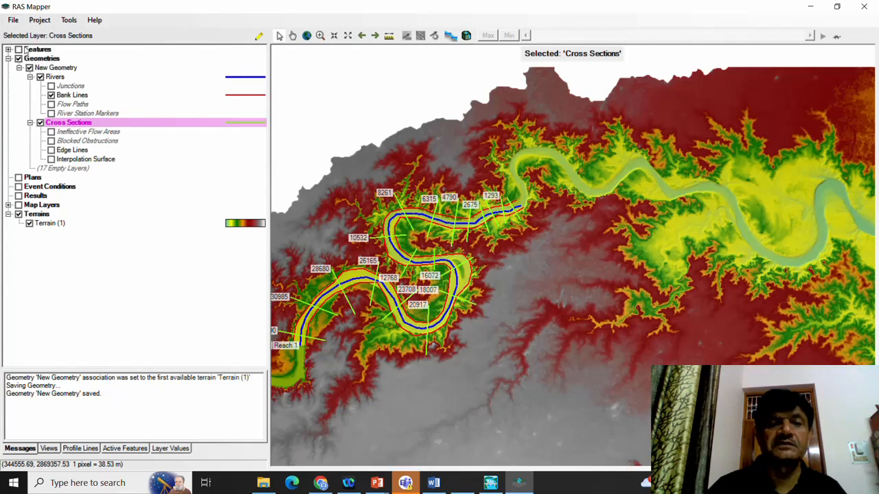
Close RAS Mapper and open the New Geometry file (1DModel.g01) in a maximized HEC-RAS Geometric Data editor.
left_click(867, 8)
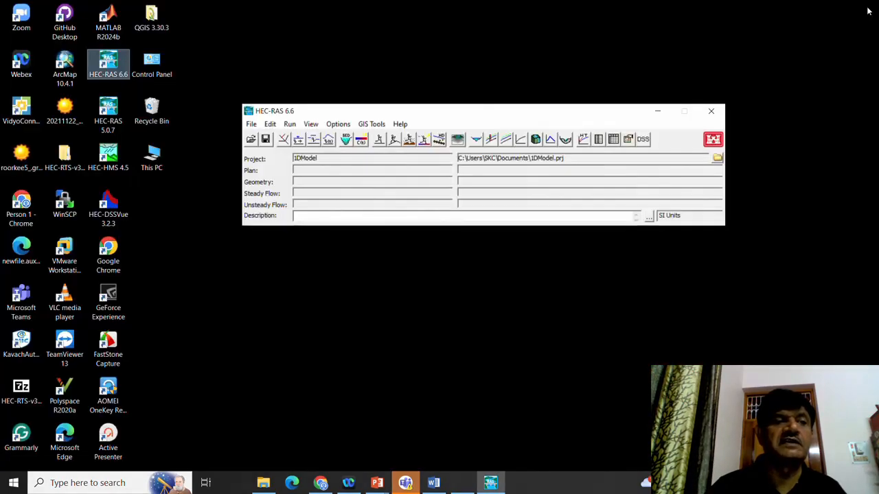
left_click(282, 139)
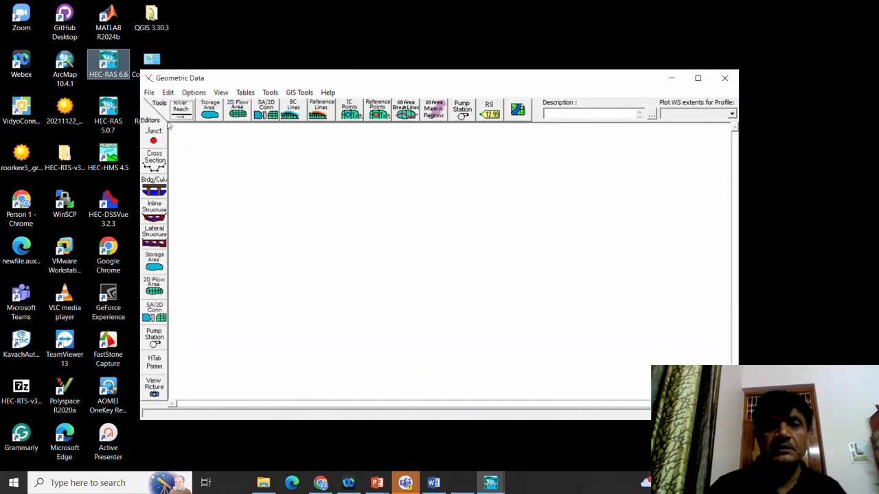
left_click(150, 93)
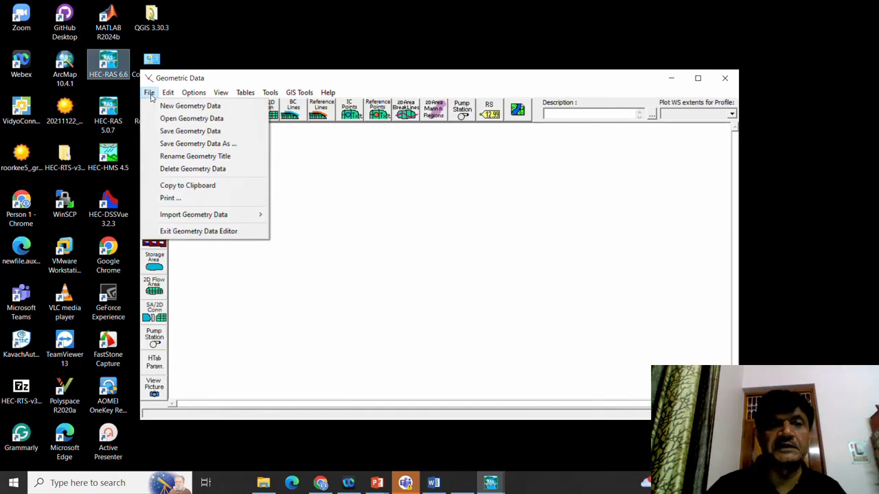
left_click(180, 118)
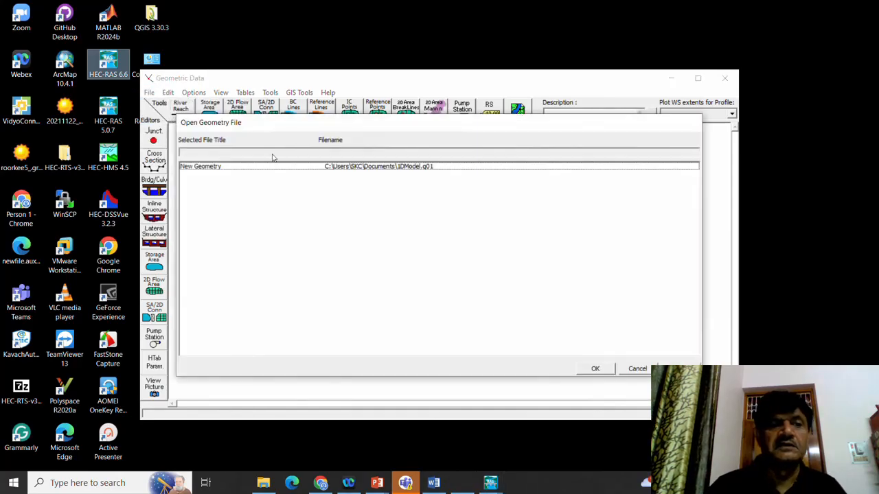
left_click(227, 168)
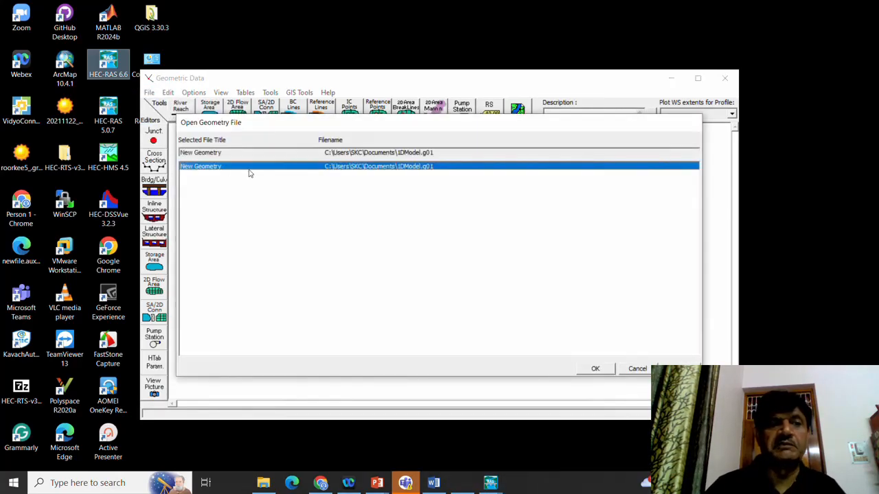
left_click(593, 369)
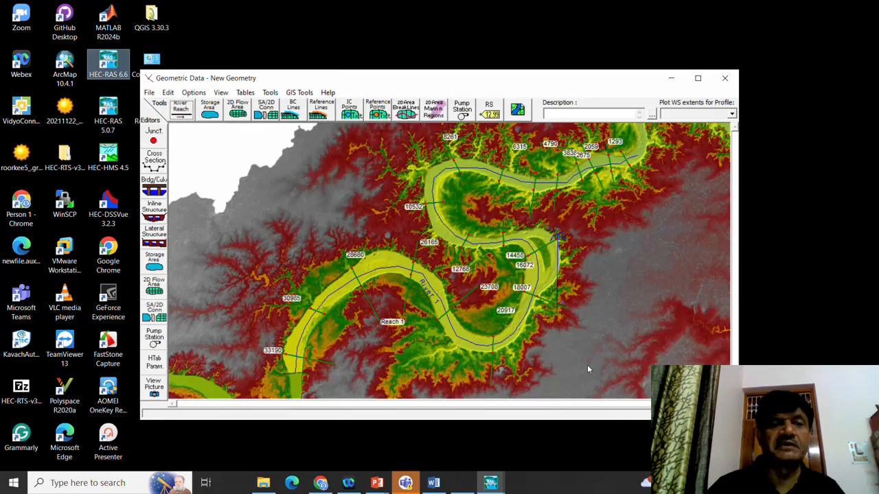
left_click(698, 78)
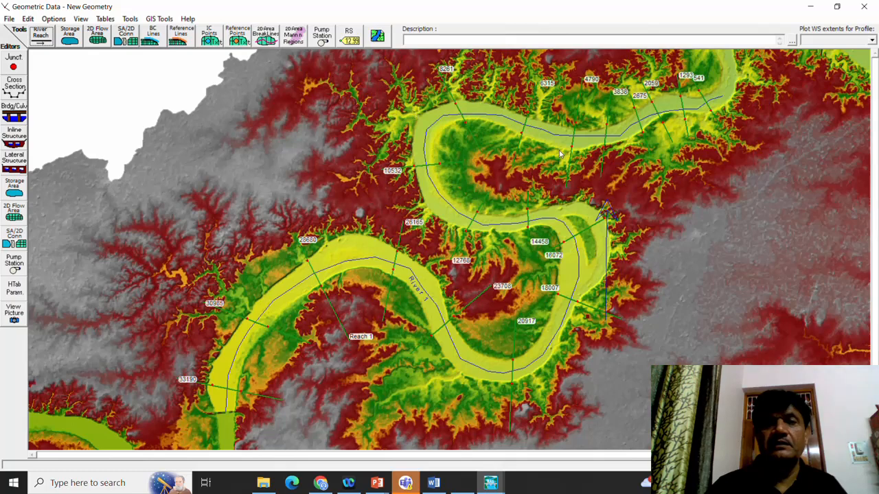
Open the cross section data for River 1, Reach 1 and review the profiles downstream from river station 33190.
left_click(19, 88)
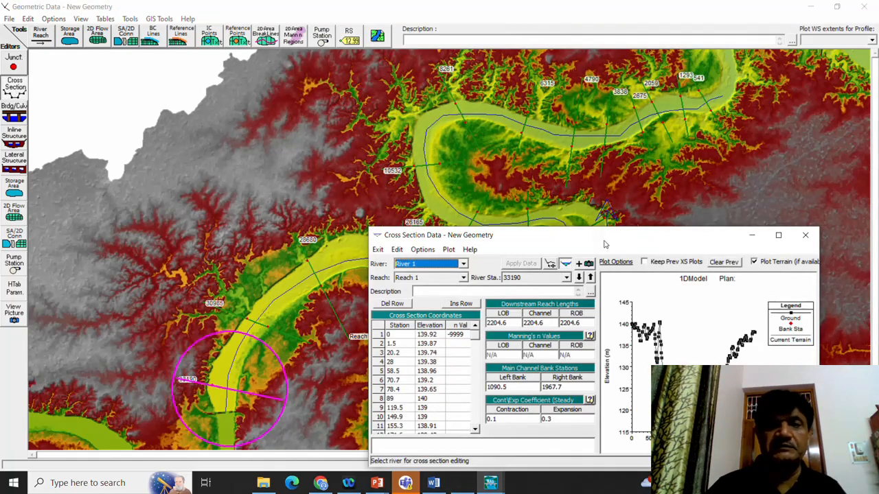
left_click_drag(604, 244, 430, 141)
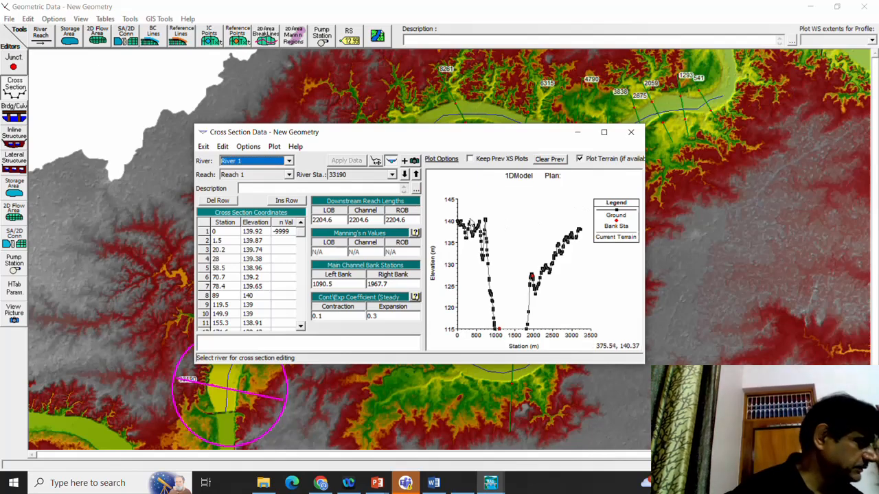
left_click(405, 174)
left_click(405, 174)
left_click(405, 174)
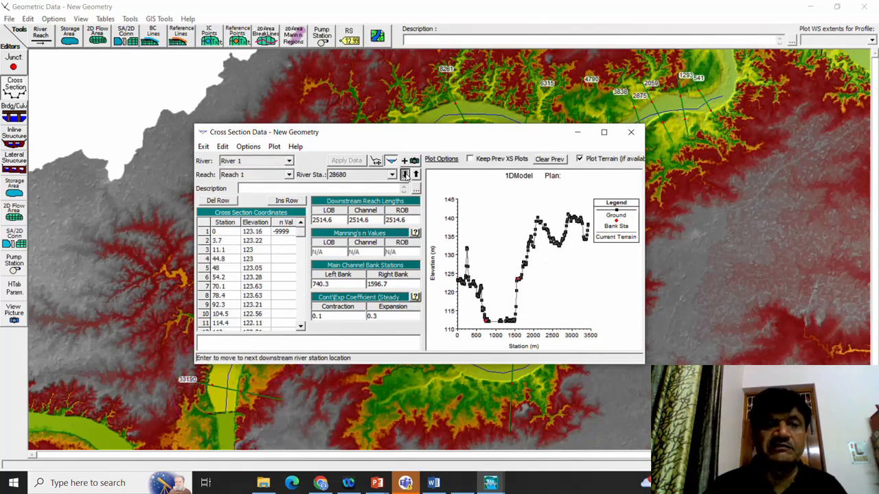
left_click(405, 175)
left_click(405, 175)
left_click(405, 175)
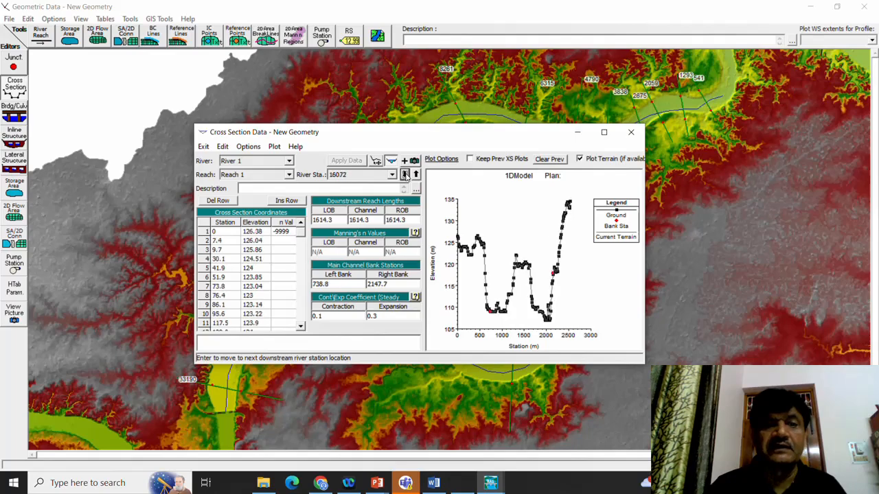
Review the cross section profiles of River 1, Reach 1 downstream from station 16072 to 2059, alongside their map locations.
left_click_drag(492, 137, 320, 214)
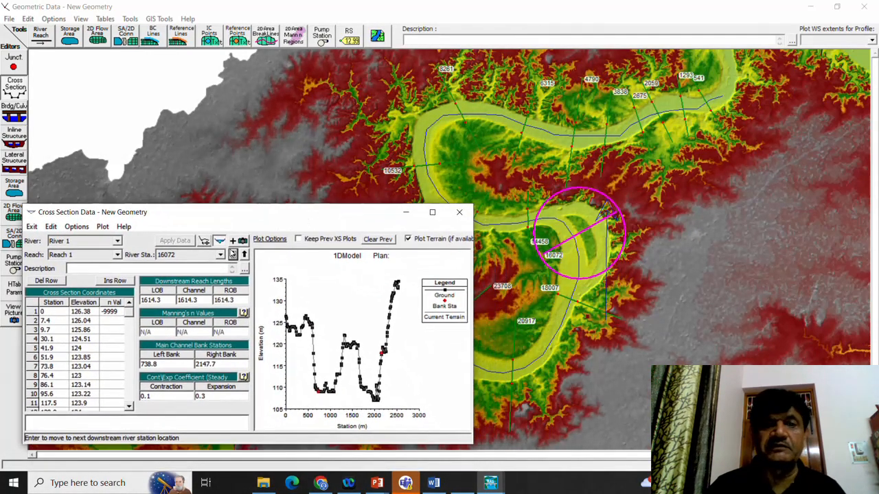
left_click(232, 255)
left_click(232, 254)
left_click(233, 254)
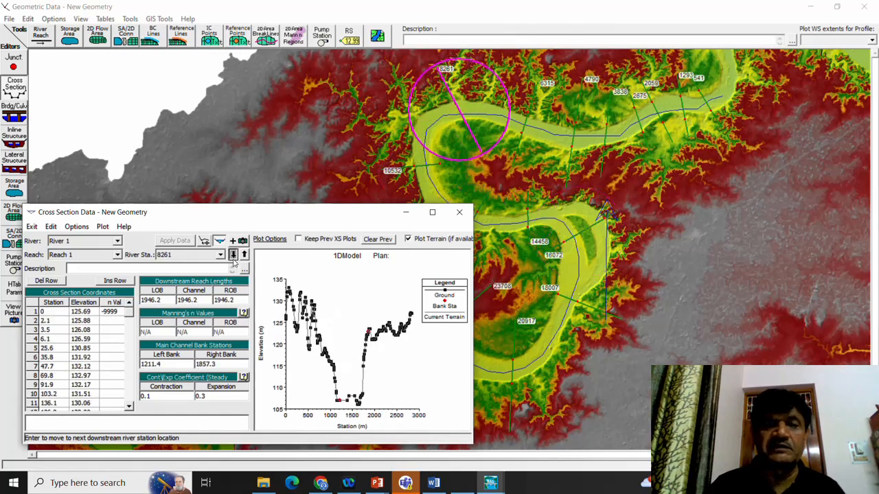
left_click(233, 254)
left_click(233, 254)
left_click(233, 254)
left_click(233, 254)
left_click(233, 254)
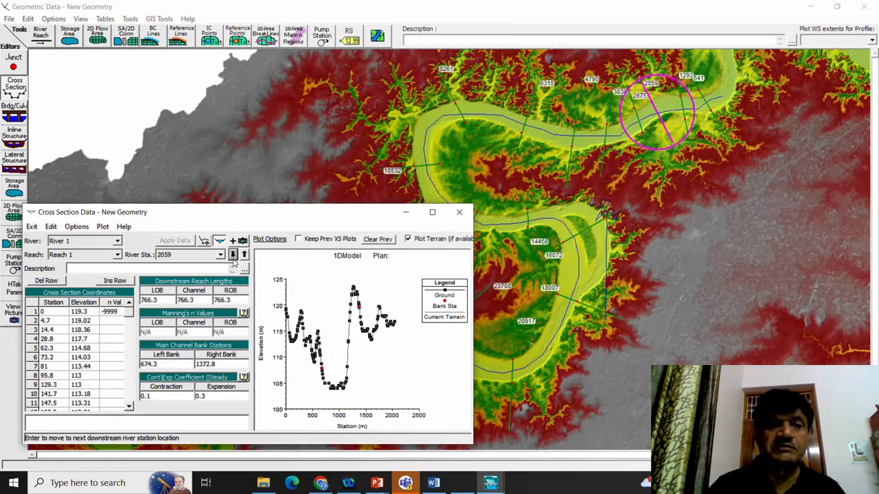
left_click_drag(247, 215, 405, 184)
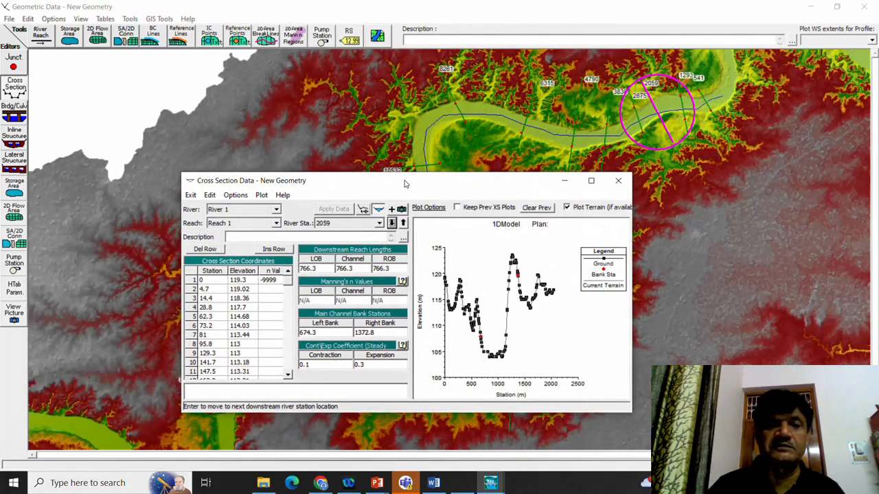
Set Manning's n to 0.025 for all cross sections of River 1, Reach 1 in the Manning's n table.
left_click(105, 18)
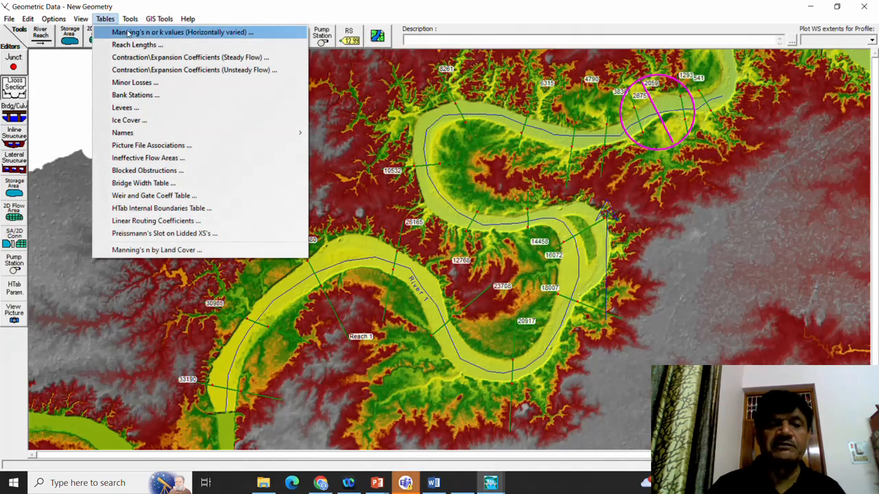
left_click(129, 34)
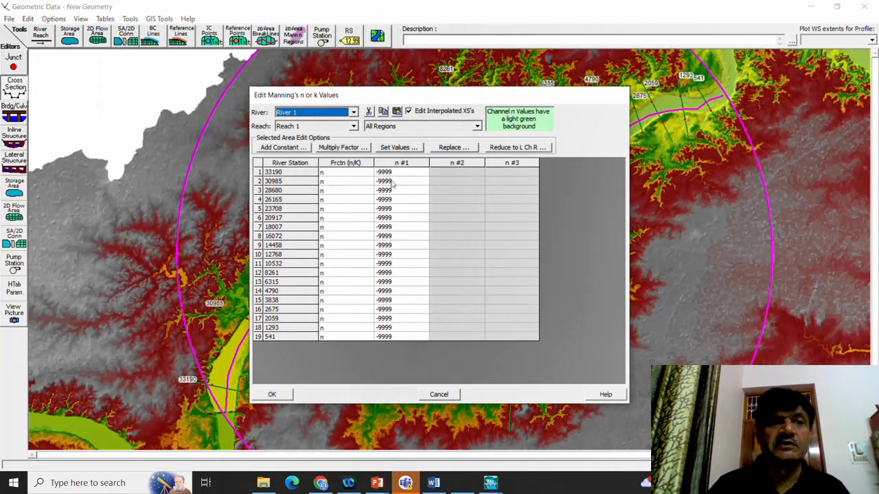
left_click_drag(388, 175, 395, 349)
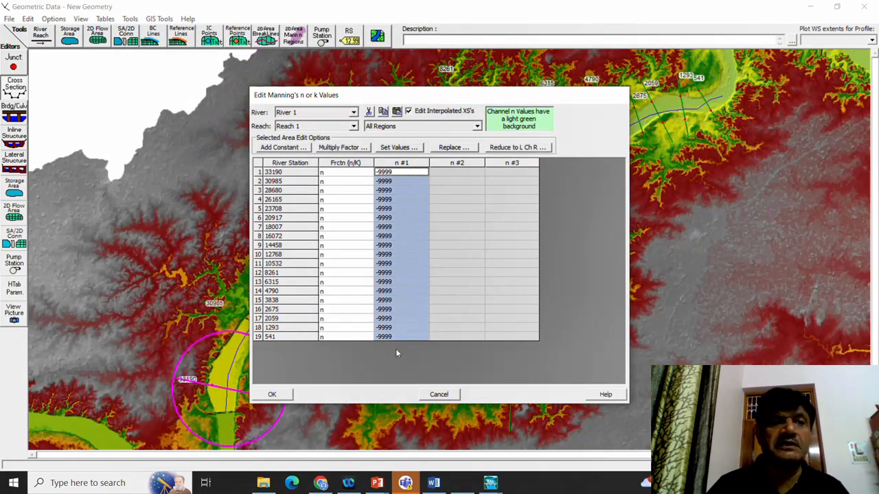
left_click(400, 148)
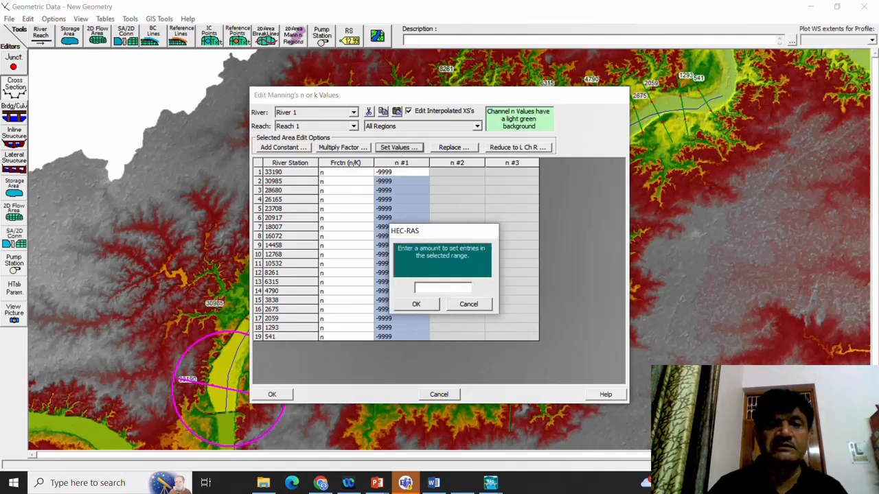
type("0.02")
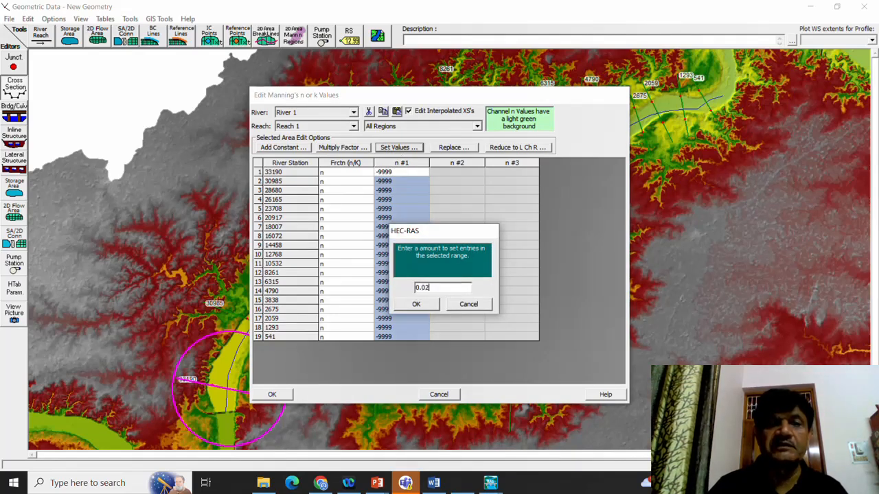
type("5")
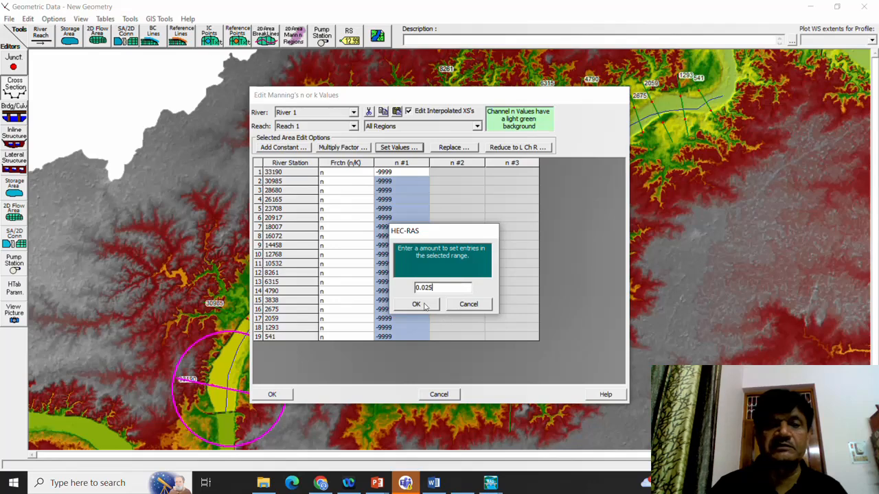
left_click(424, 307)
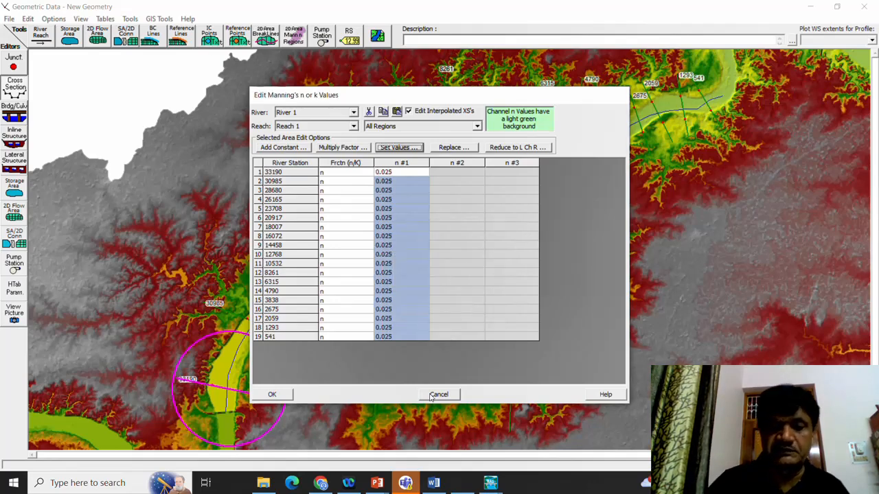
left_click(284, 396)
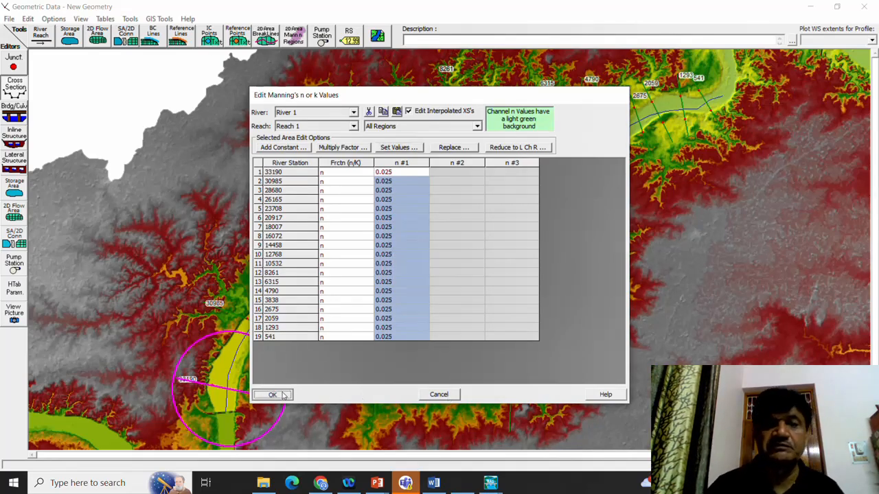
Check the Manning's n value on the cross sections from downstream station 541 going upstream, and close the cross section data.
left_click(14, 85)
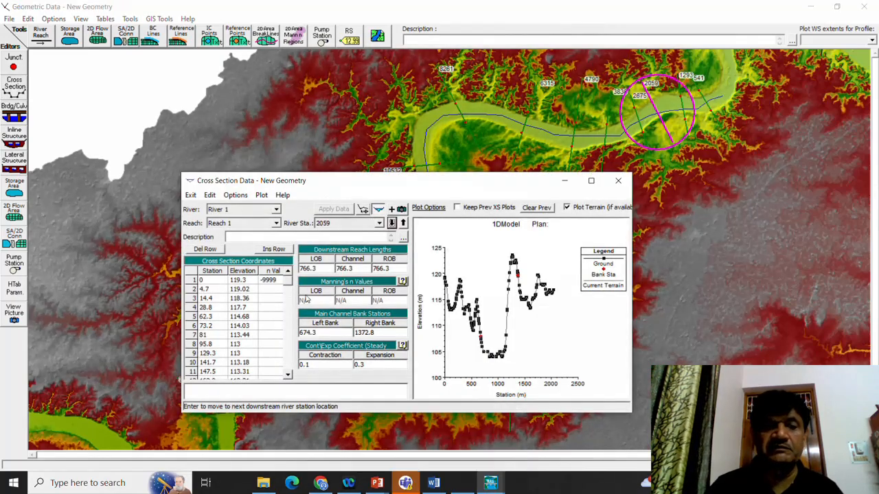
left_click(391, 224)
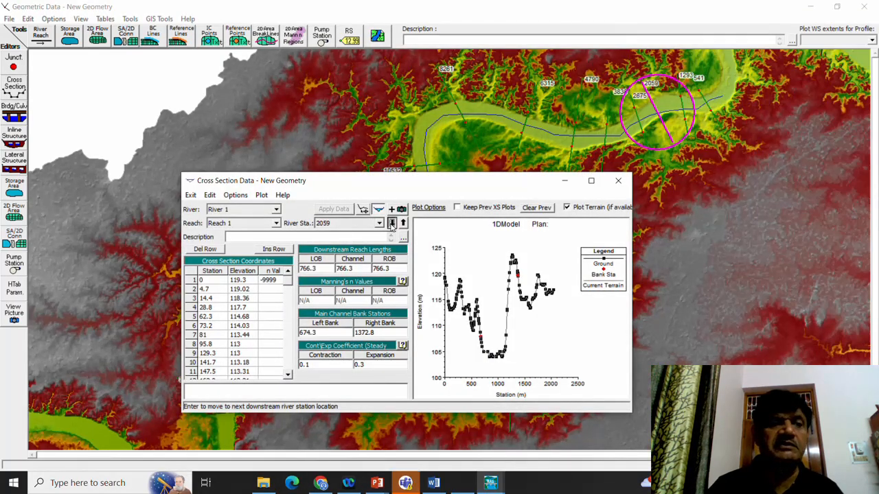
left_click(391, 224)
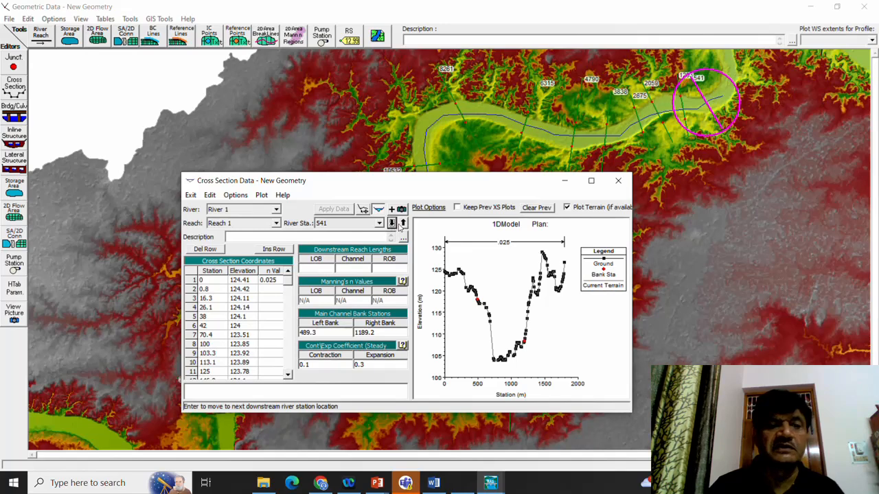
left_click(405, 225)
left_click(405, 225)
left_click(405, 225)
left_click(405, 225)
left_click(405, 224)
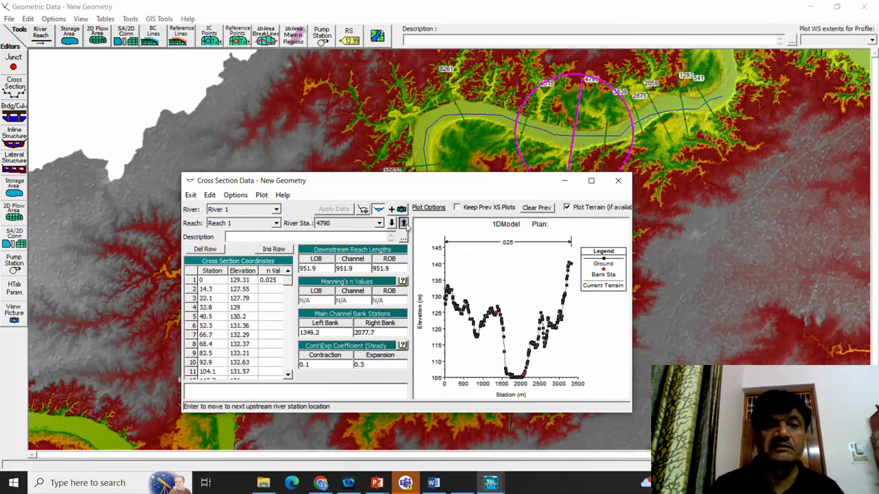
left_click(405, 225)
left_click(405, 224)
left_click(405, 224)
left_click(404, 223)
left_click(403, 224)
left_click(404, 224)
left_click(404, 223)
left_click(404, 224)
left_click(403, 224)
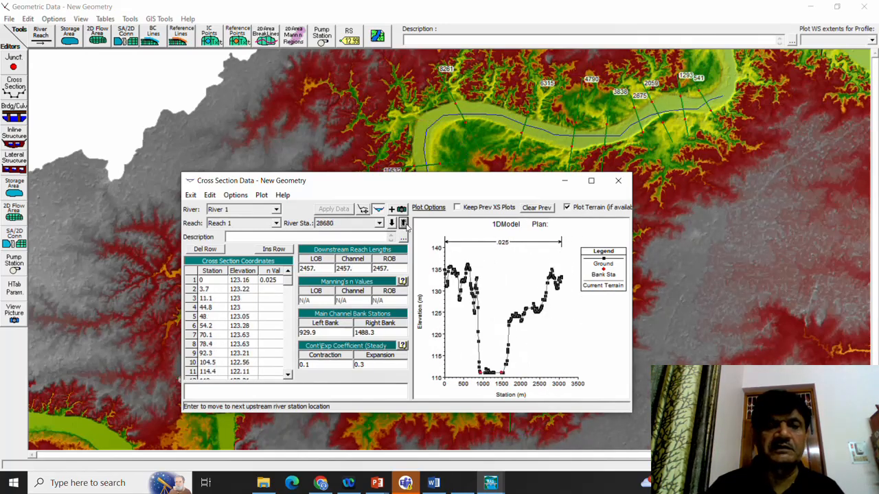
left_click(404, 224)
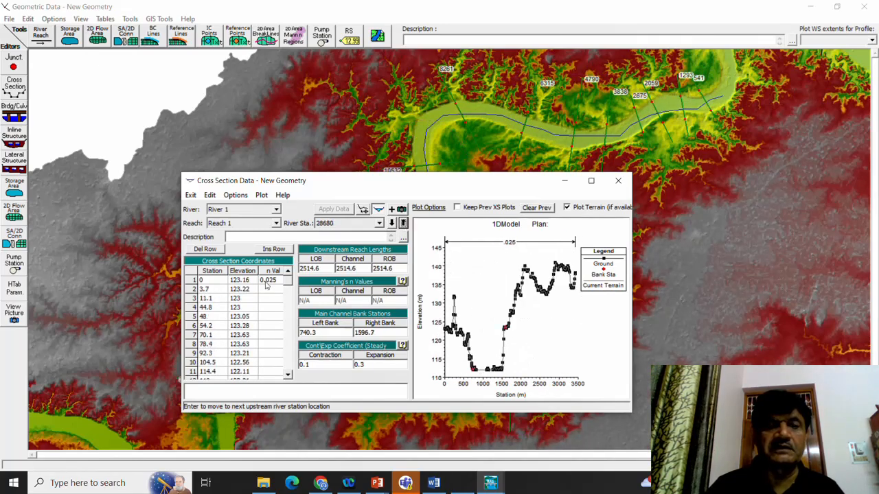
left_click(403, 224)
left_click(404, 224)
left_click(404, 224)
left_click(403, 223)
left_click(404, 224)
left_click(404, 224)
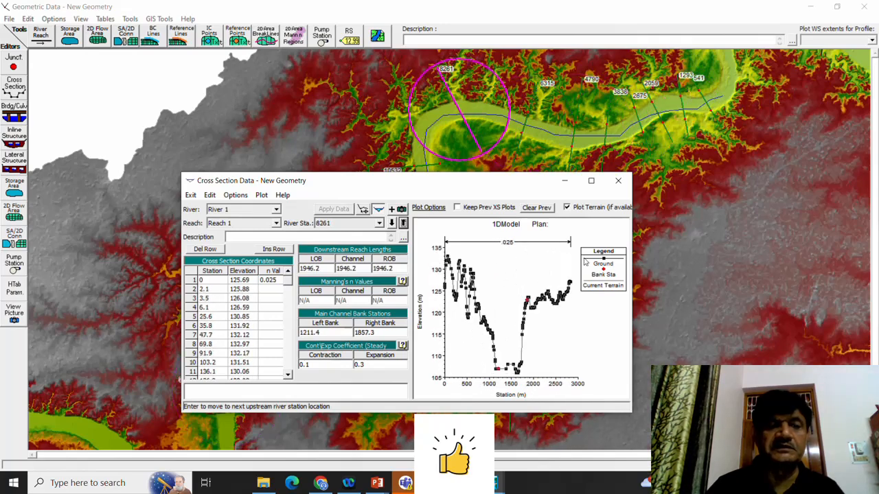
left_click(618, 182)
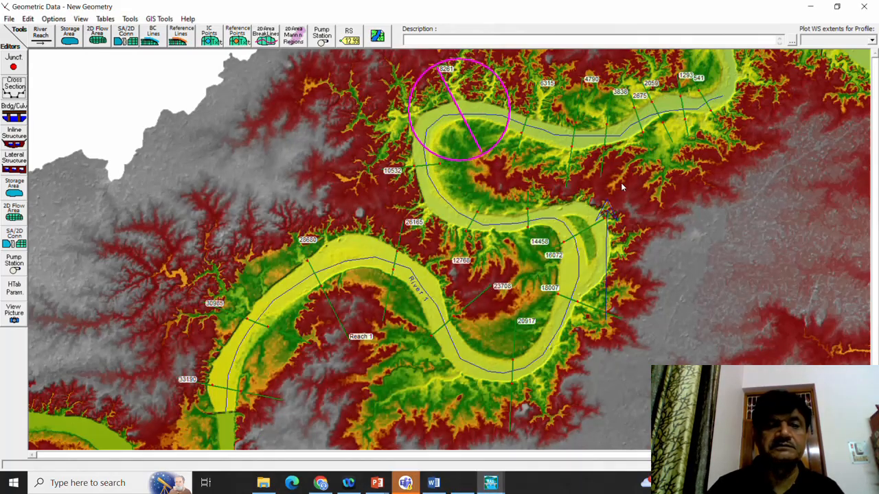
Save the geometry data and close the Geometric Data editor.
left_click(7, 21)
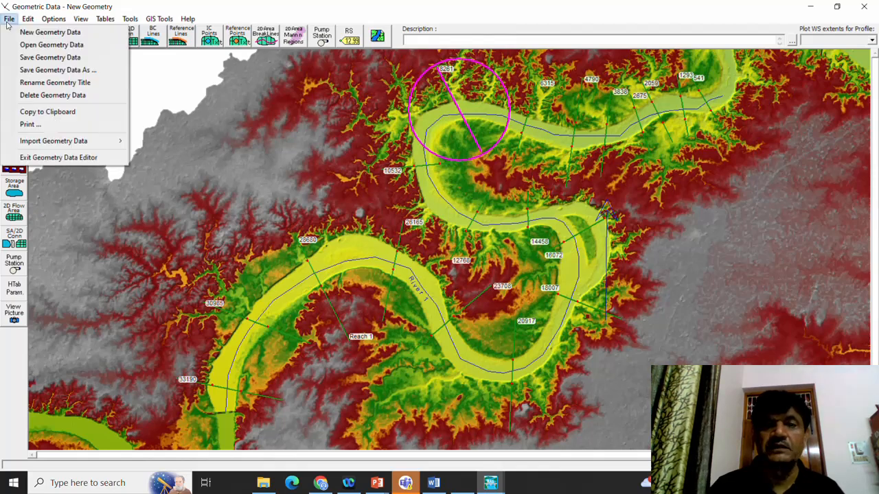
left_click(33, 59)
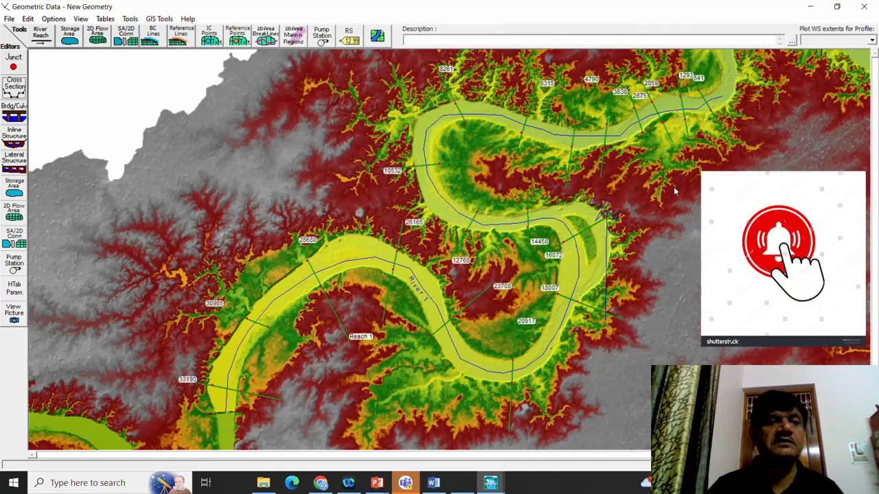
left_click(866, 6)
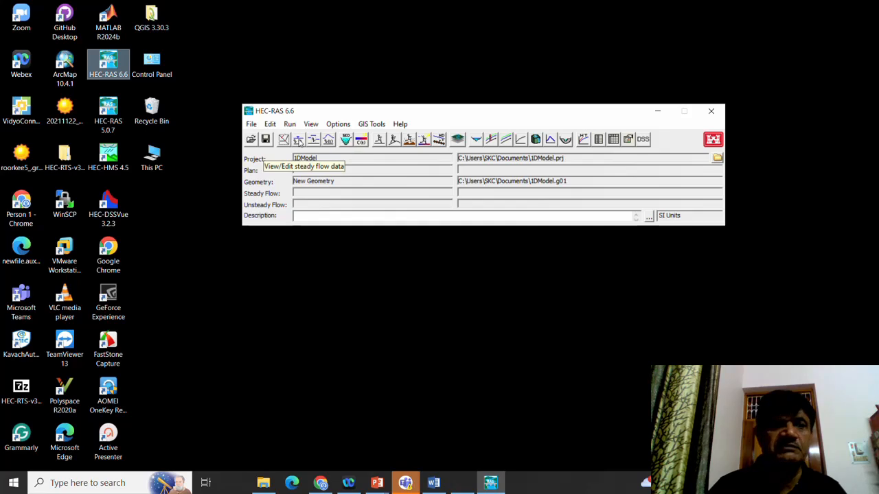
Create steady flow data with three profiles at station 33190, with flows of 500, 800 and 2000 m3/s, and apply it.
left_click(299, 140)
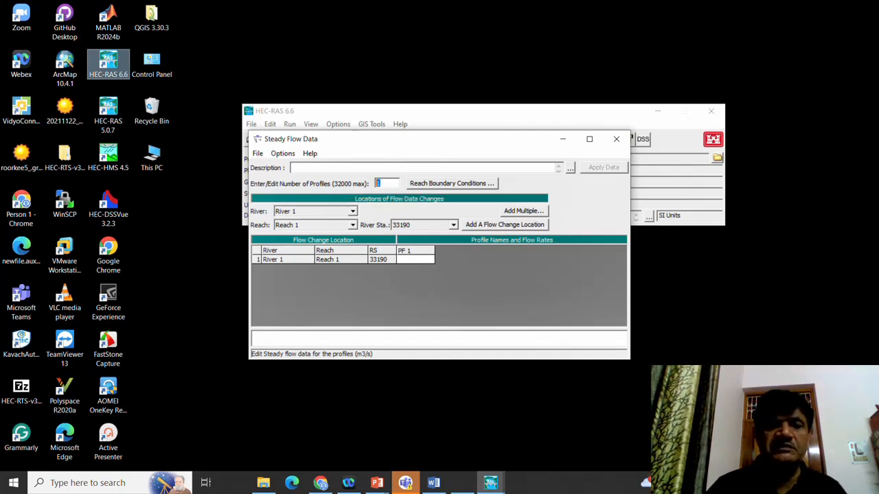
type("3")
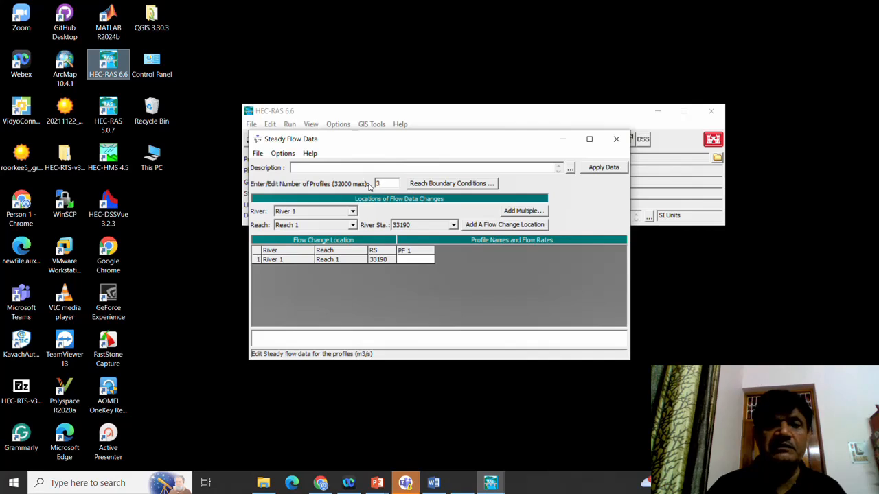
left_click(425, 259)
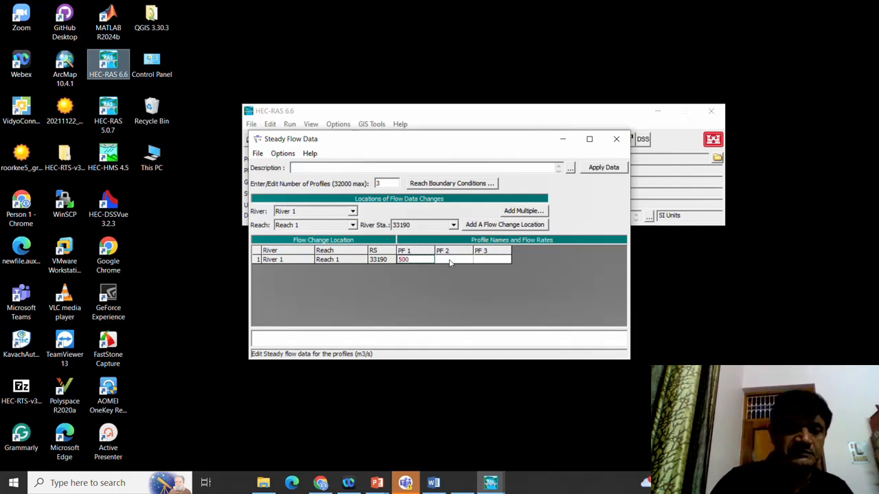
left_click(450, 261)
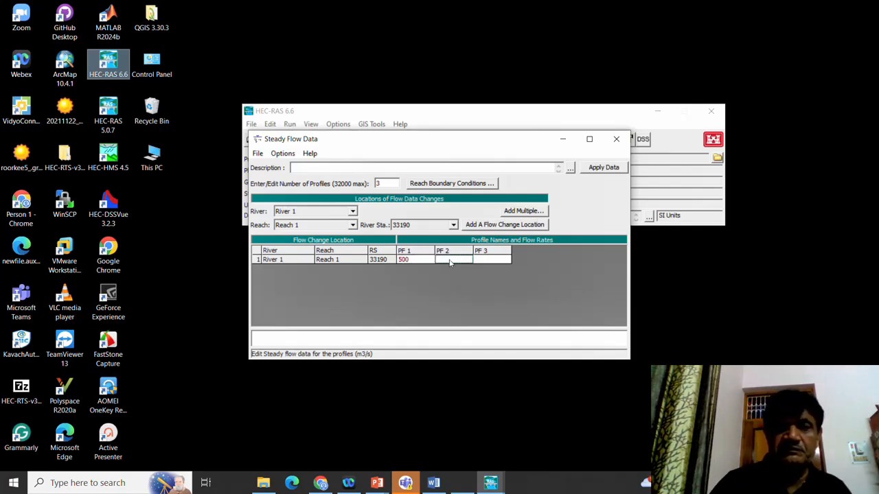
left_click(492, 261)
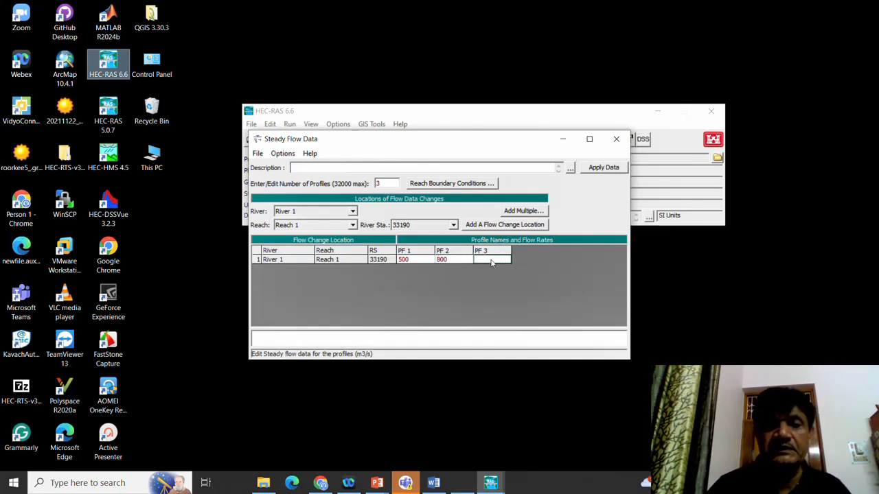
type("2000")
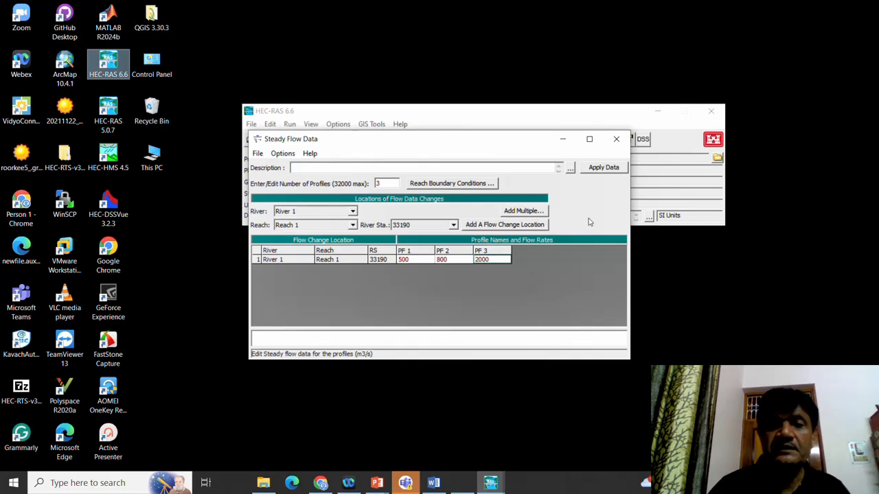
left_click(603, 168)
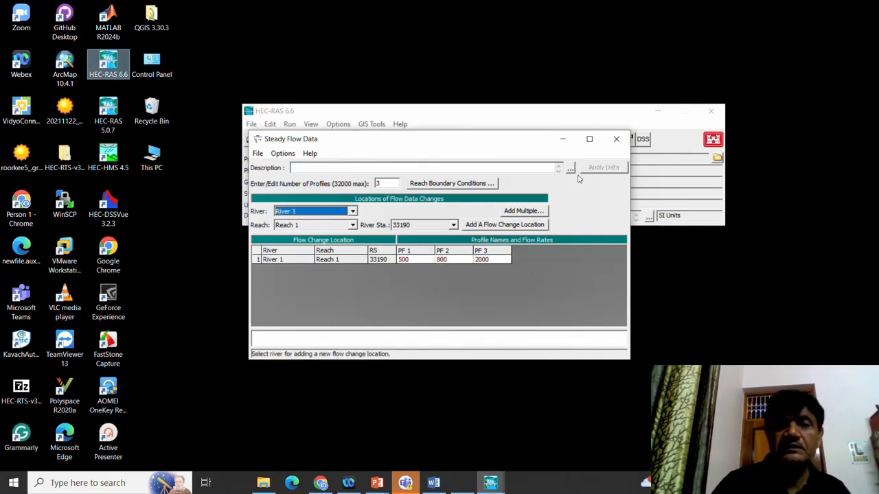
Assign a normal depth downstream boundary with a slope to Reach 1 for all profiles, and close the steady flow data.
left_click(443, 184)
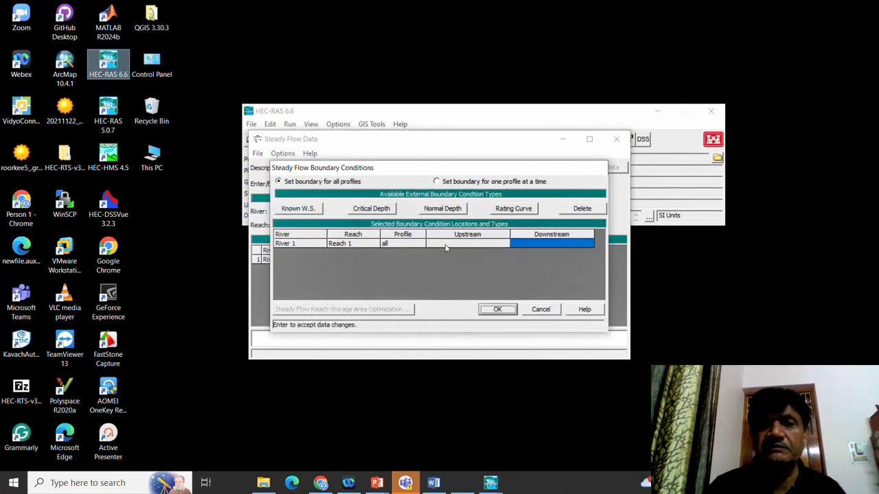
left_click(443, 209)
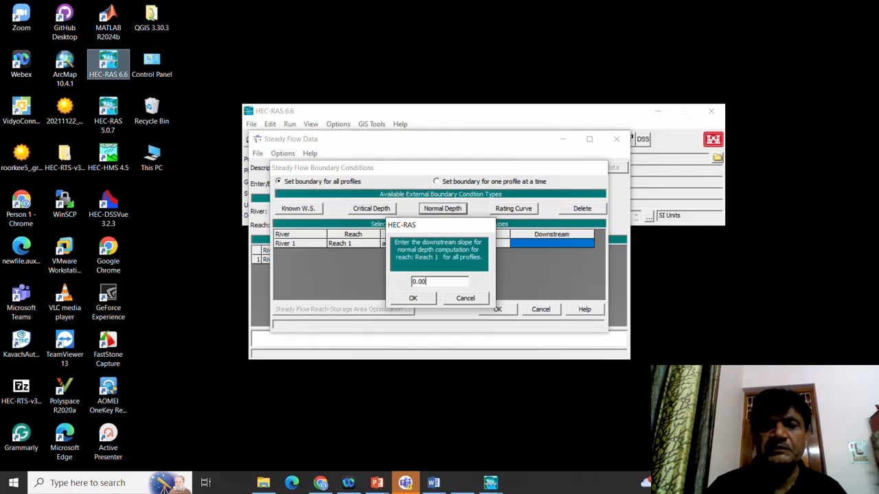
left_click(416, 299)
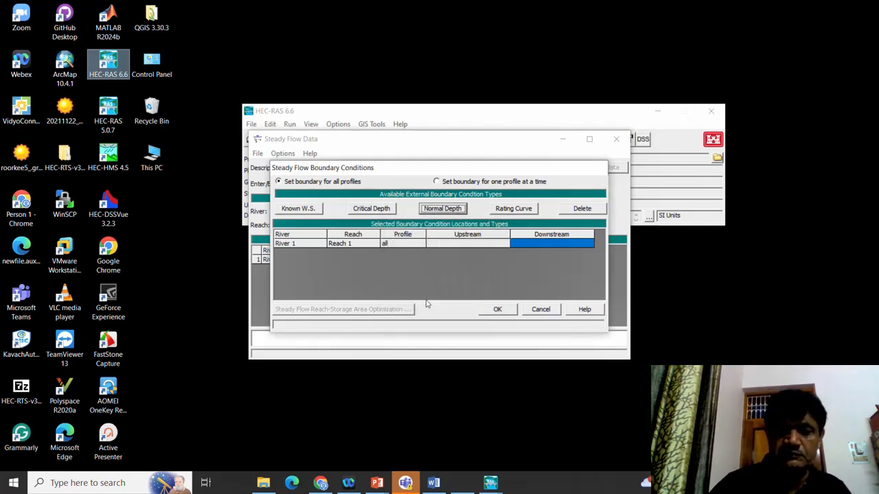
left_click(504, 309)
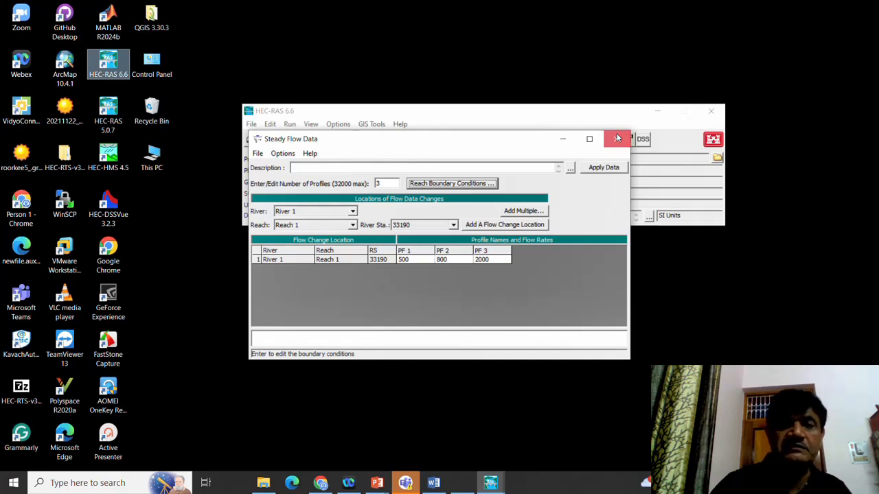
left_click(617, 138)
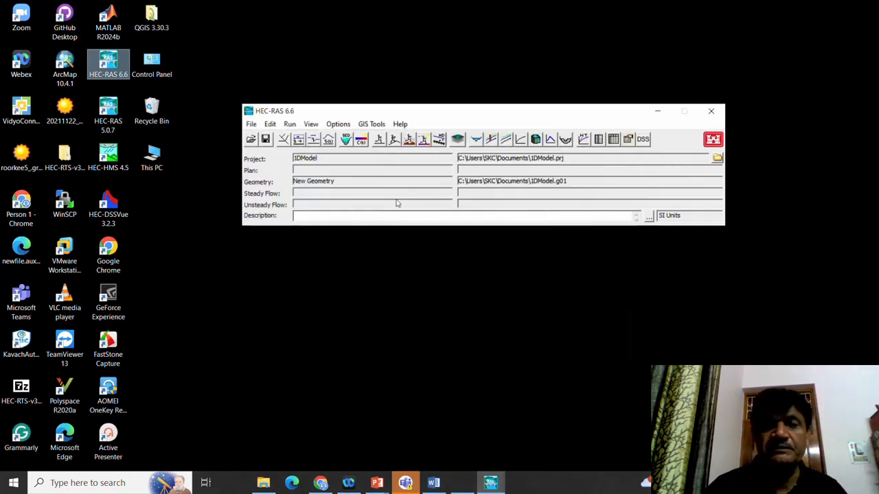
Enable floodplain mapping in the steady flow analysis, run the computation and dismiss the computation window.
left_click(378, 140)
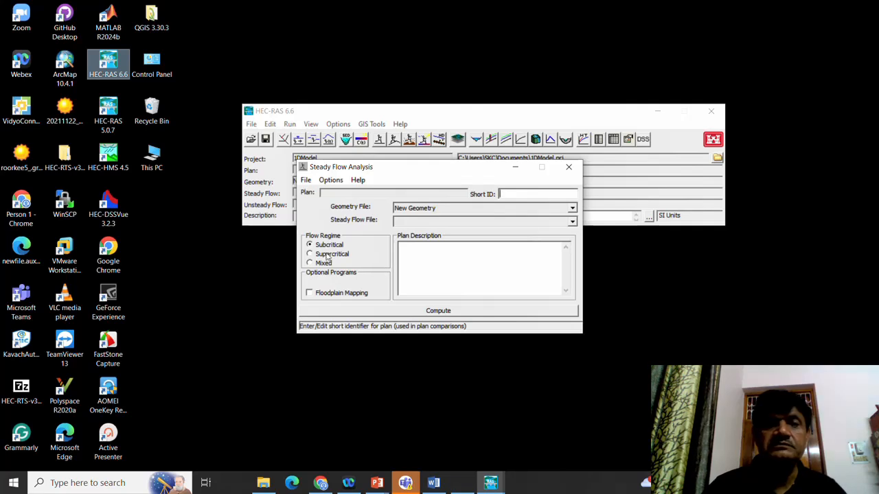
left_click(364, 293)
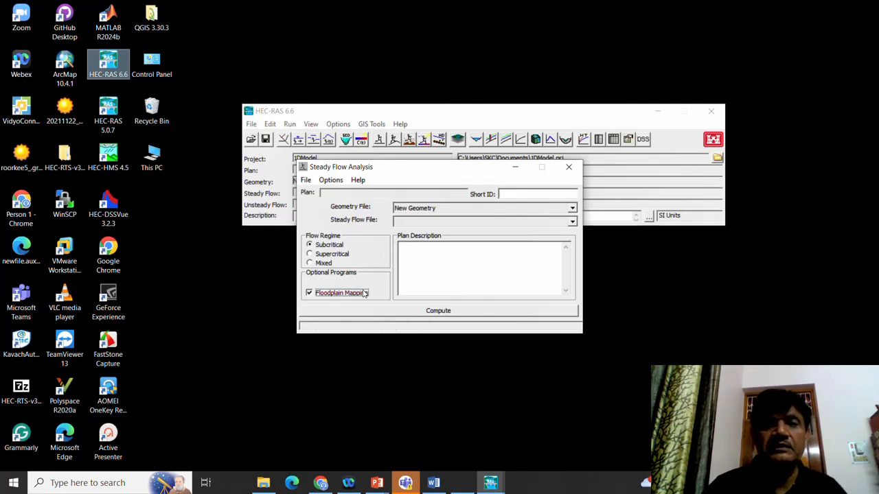
left_click(440, 312)
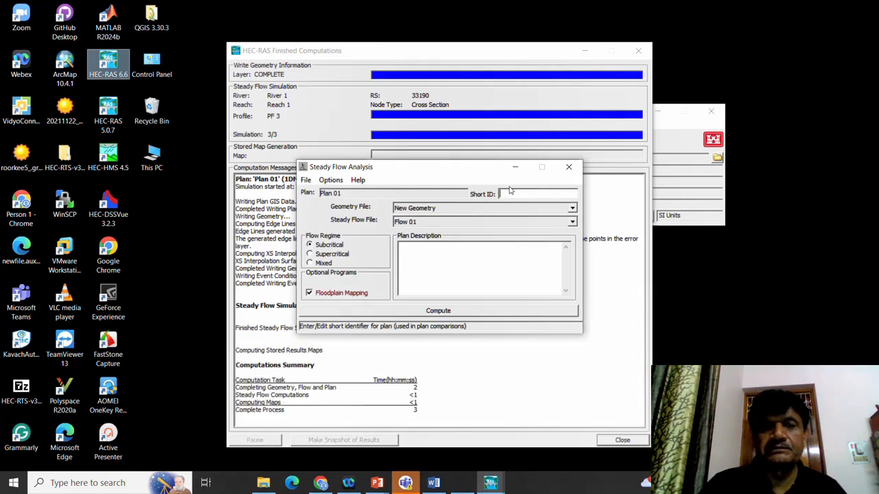
left_click(580, 49)
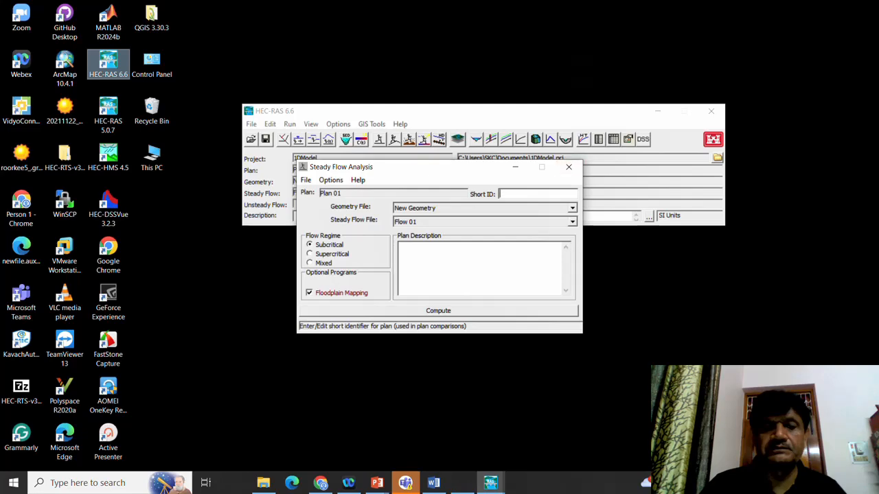
Set the short ID of the steady flow plan to Plan01, recompute it and close the finished computation window.
left_click(458, 141)
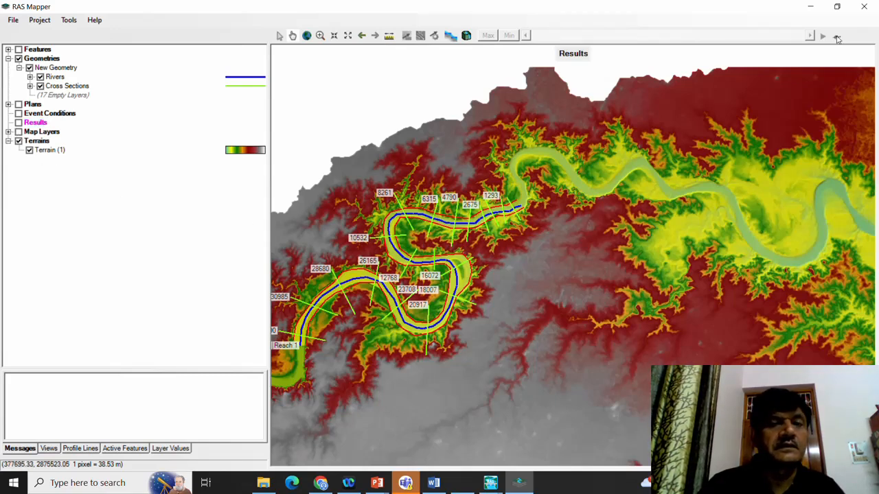
left_click(864, 6)
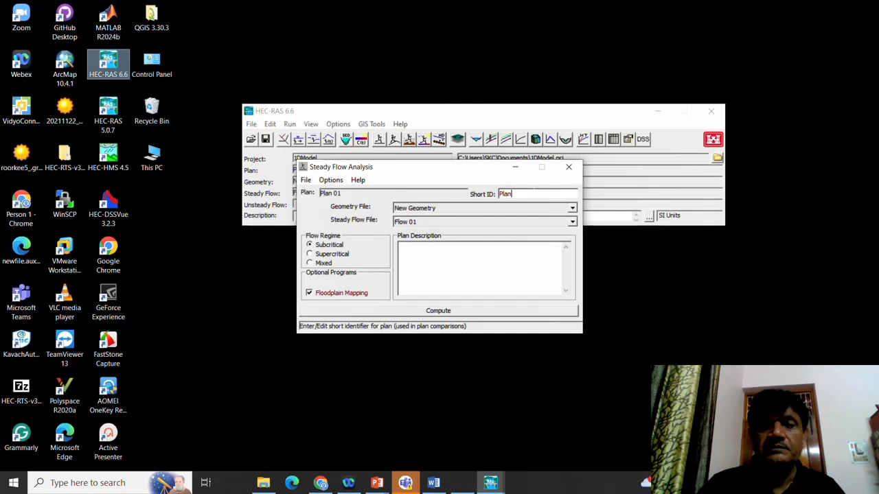
type("01")
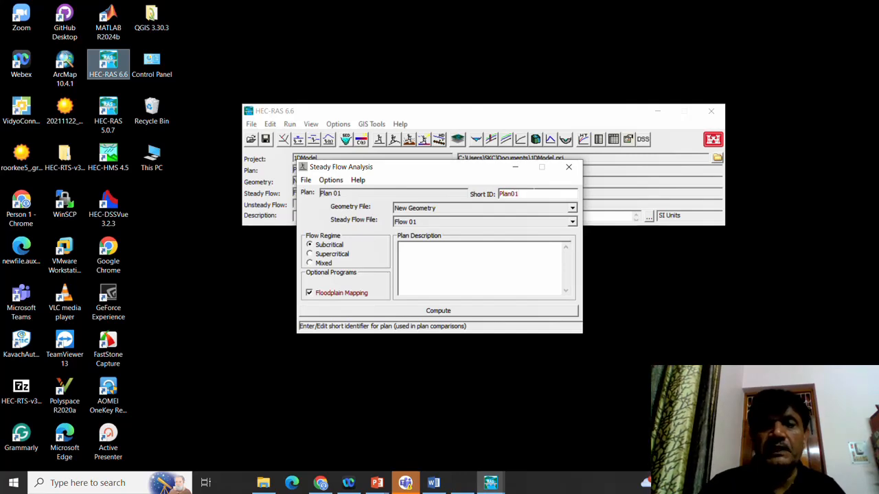
left_click(439, 311)
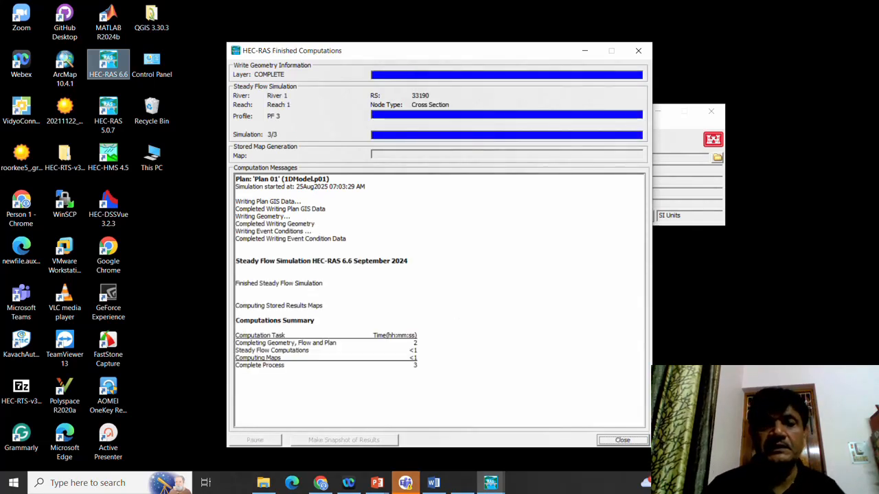
left_click(636, 443)
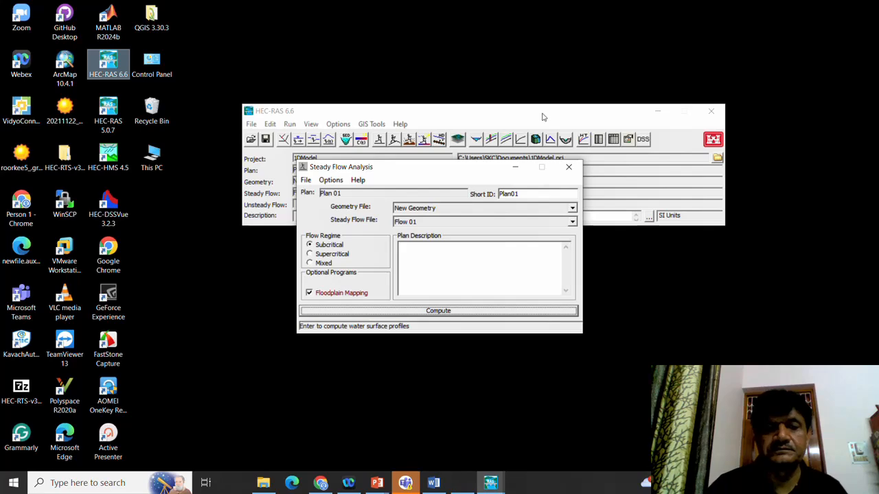
Open RAS Mapper and display the Depth (PF 1) result of Plan01 along the whole reach.
left_click(543, 115)
left_click(457, 139)
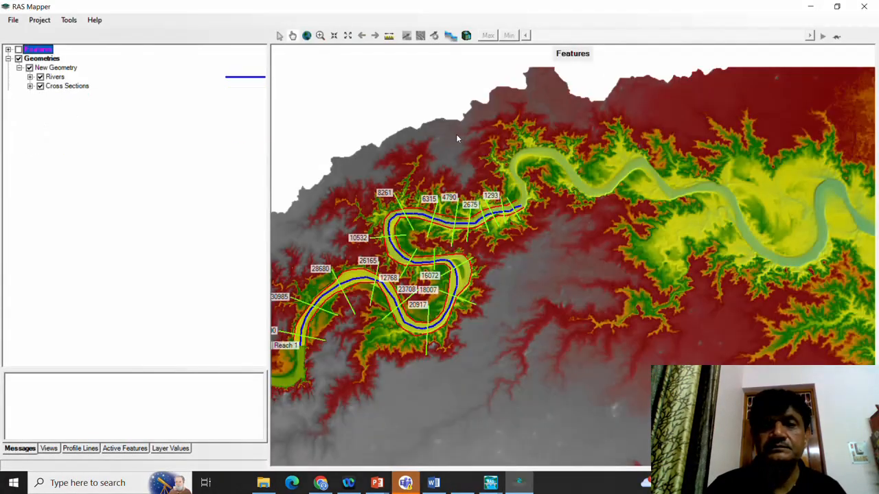
left_click(9, 122)
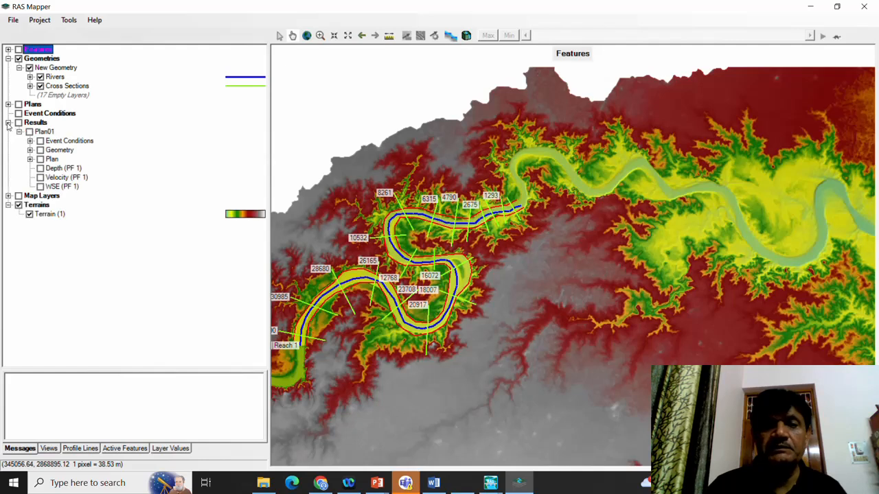
left_click(50, 132)
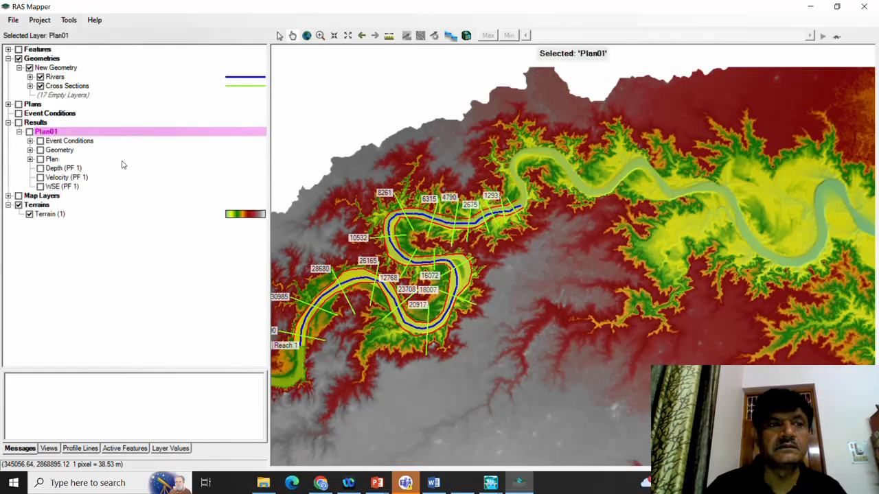
left_click(40, 168)
scroll(394, 276, "up", 1)
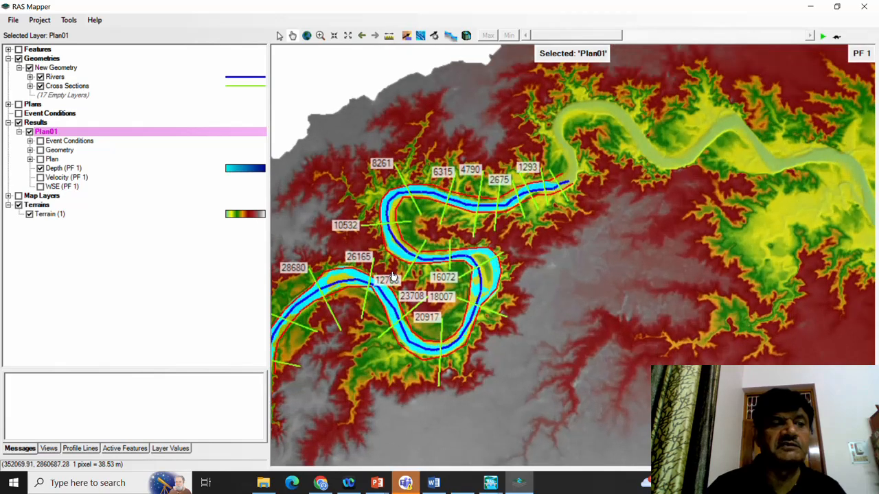
scroll(393, 276, "up", 1)
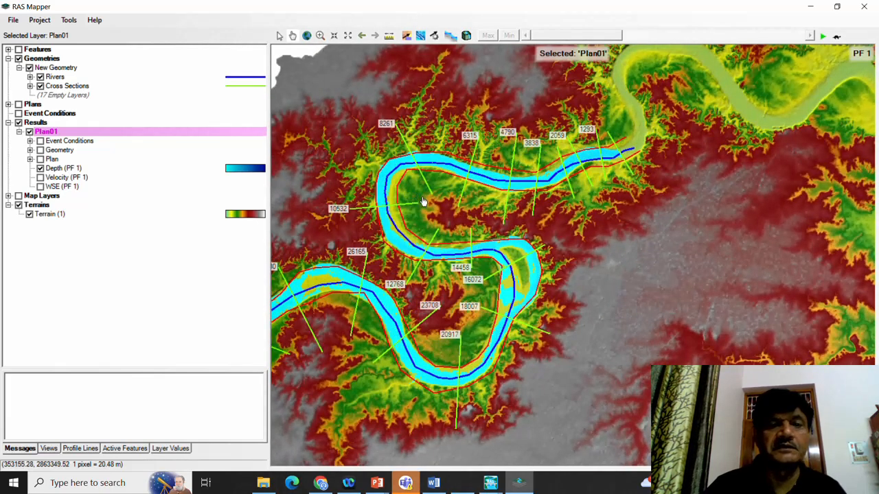
left_click_drag(423, 201, 587, 185)
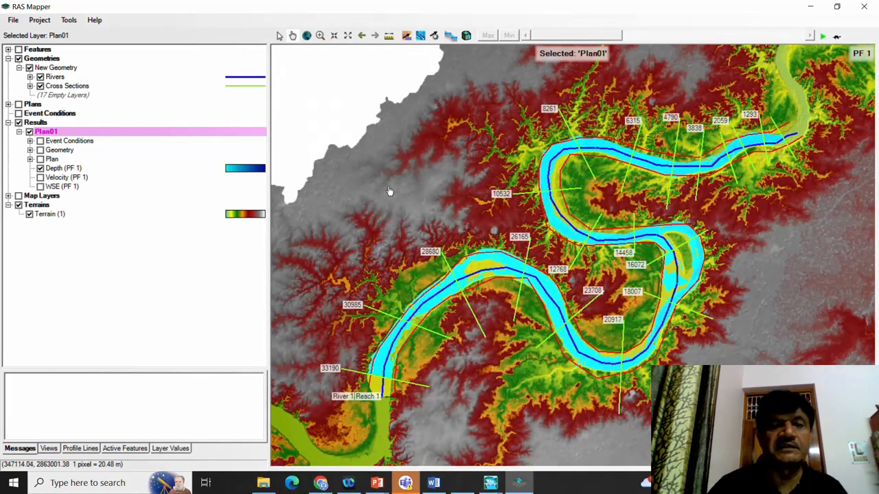
Display the Plan01 Velocity (PF 1) map in place of depth, followed by the WSE (PF 1) map alone.
left_click(39, 177)
left_click(41, 168)
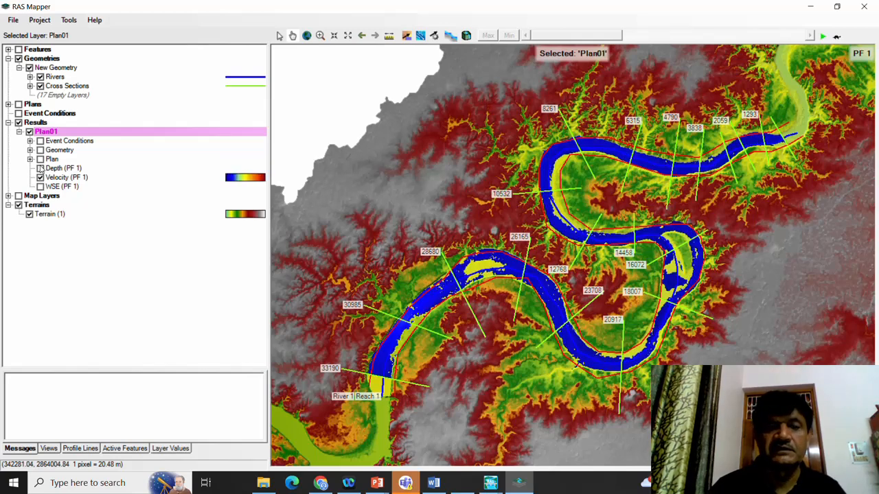
left_click(40, 177)
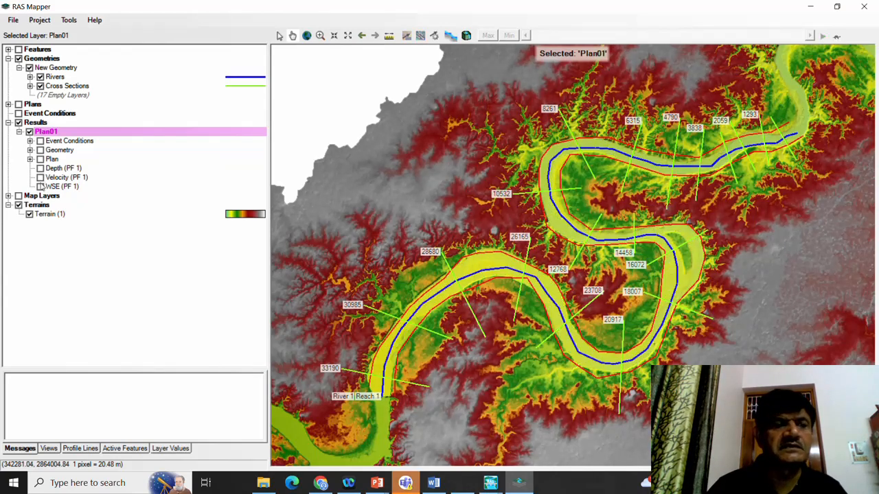
left_click(41, 187)
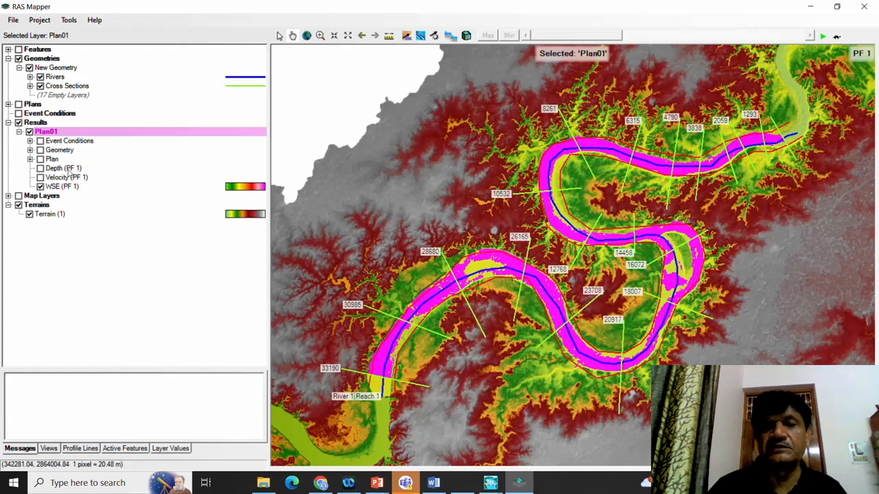
Add Water Surface Elevation results maps for profiles PF 2 and PF 3 to Plan01.
right_click(52, 136)
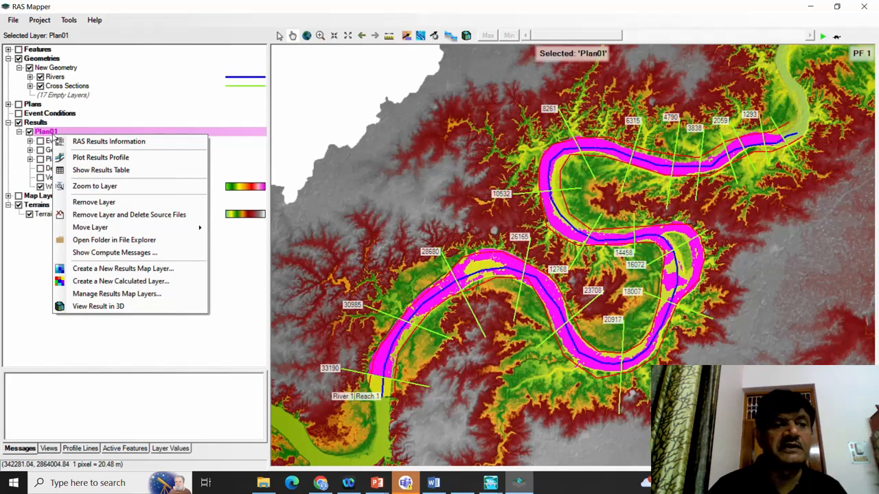
left_click(157, 269)
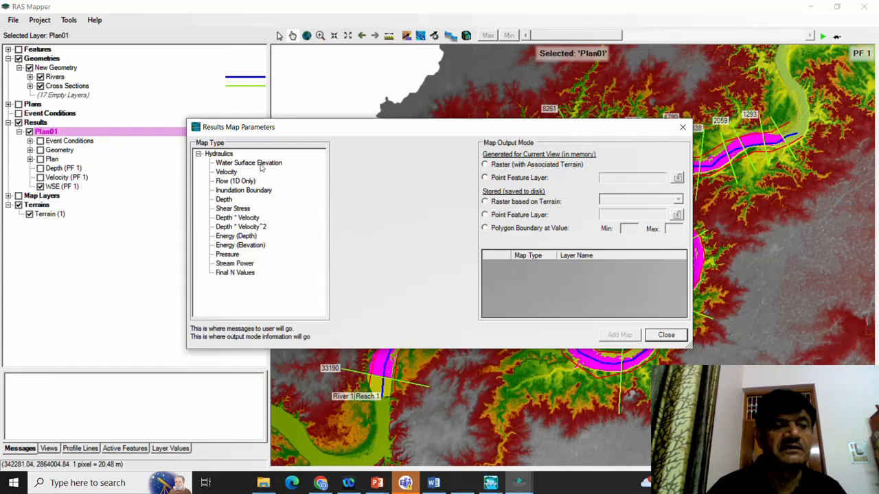
left_click(259, 165)
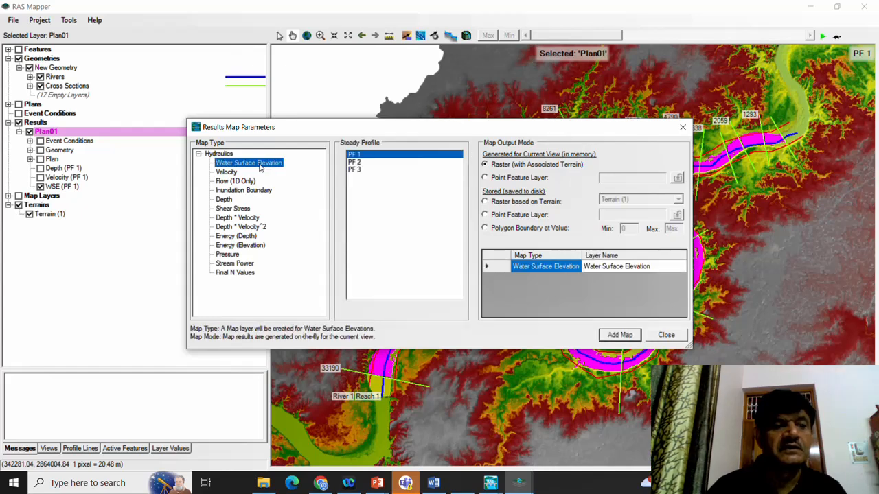
left_click(361, 163)
left_click(620, 335)
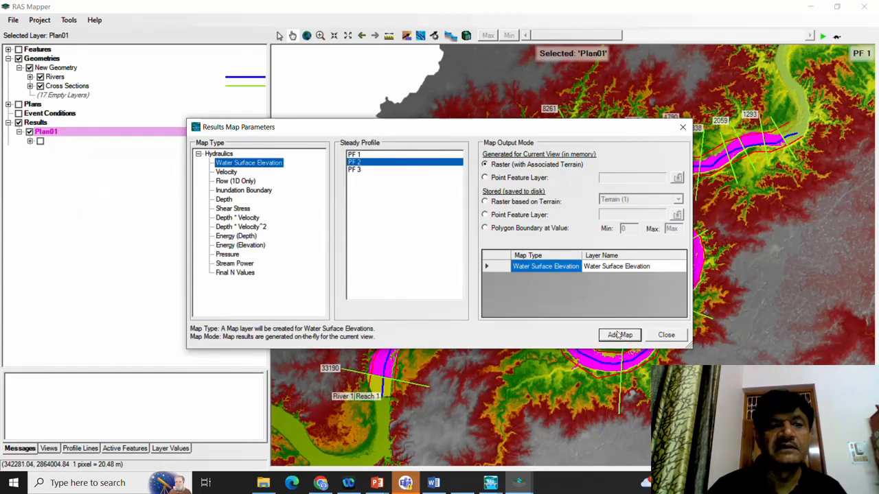
left_click(356, 170)
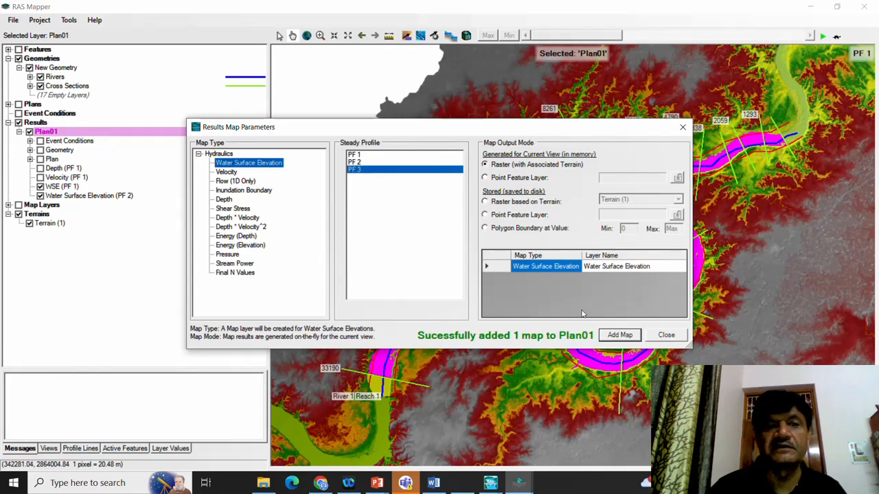
left_click(620, 335)
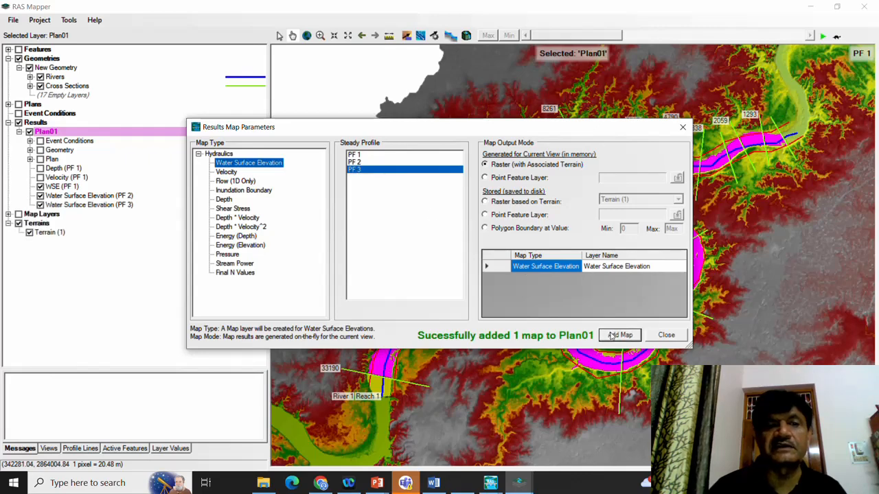
Add Velocity results maps for profiles PF 2 and PF 3 to Plan01.
left_click(227, 173)
left_click(357, 163)
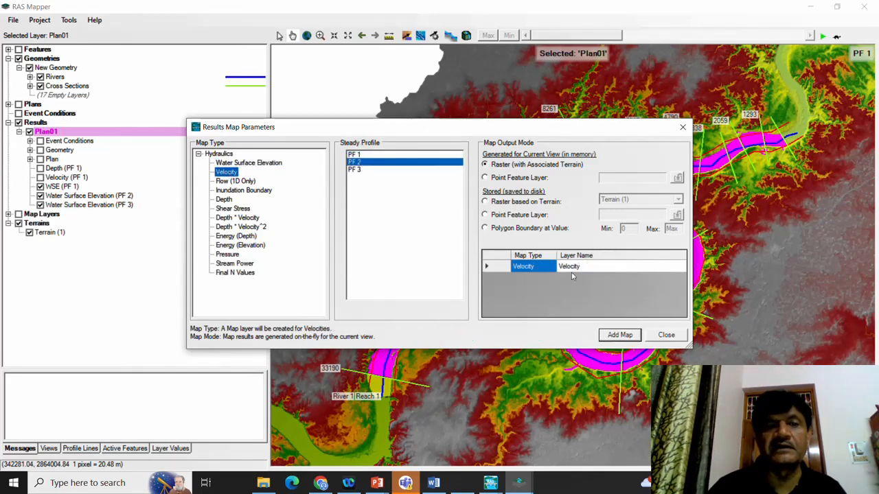
left_click(617, 335)
left_click(359, 171)
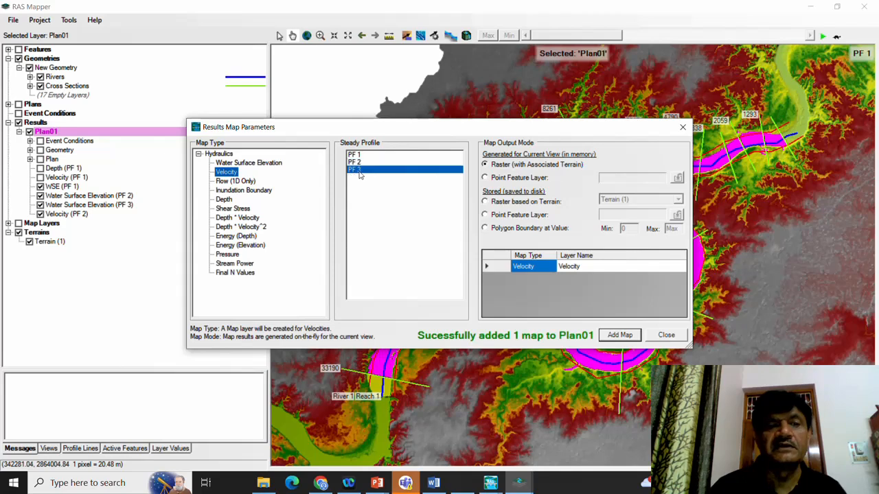
left_click(618, 335)
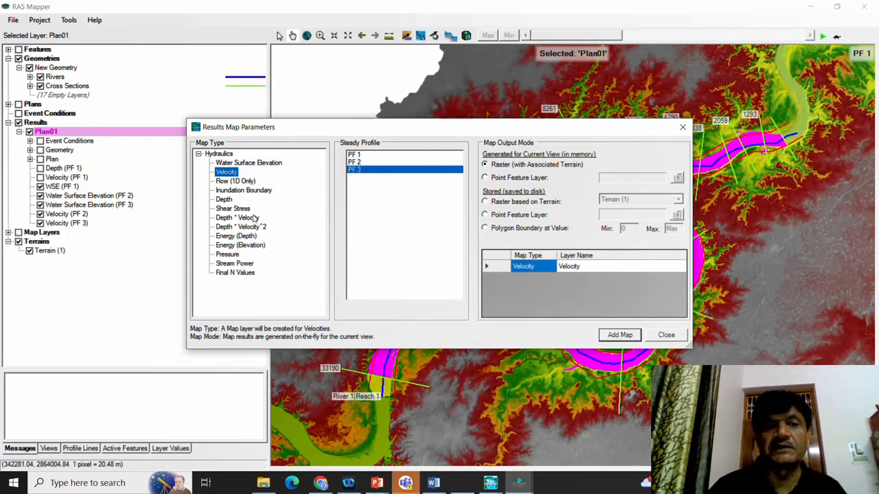
Add Depth results maps for profiles PF 2 and PF 3 to Plan01, and close the results map parameters.
left_click(224, 199)
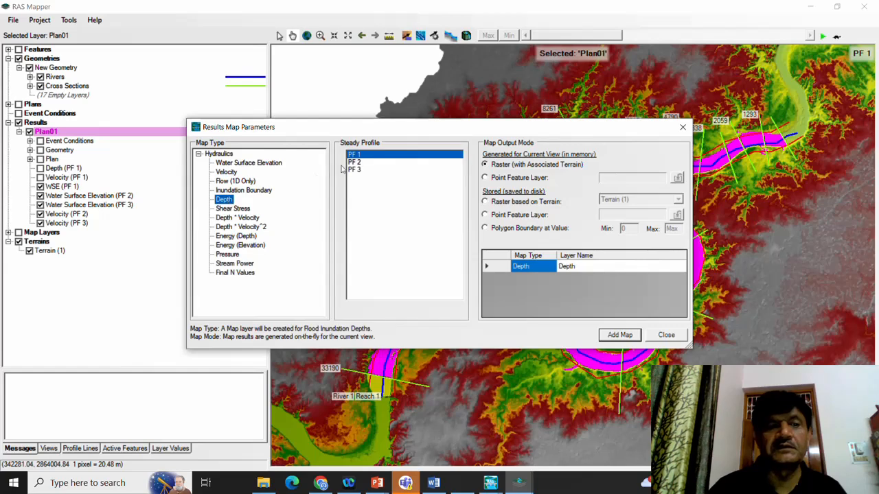
left_click(357, 162)
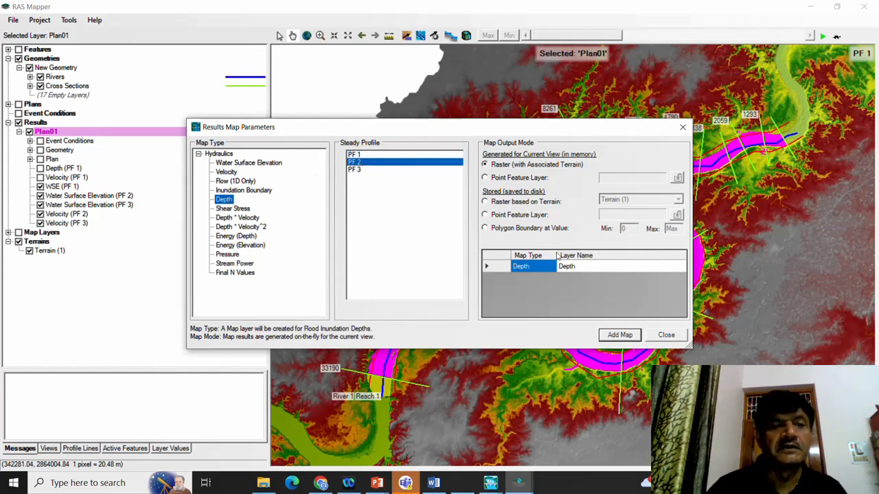
left_click(622, 335)
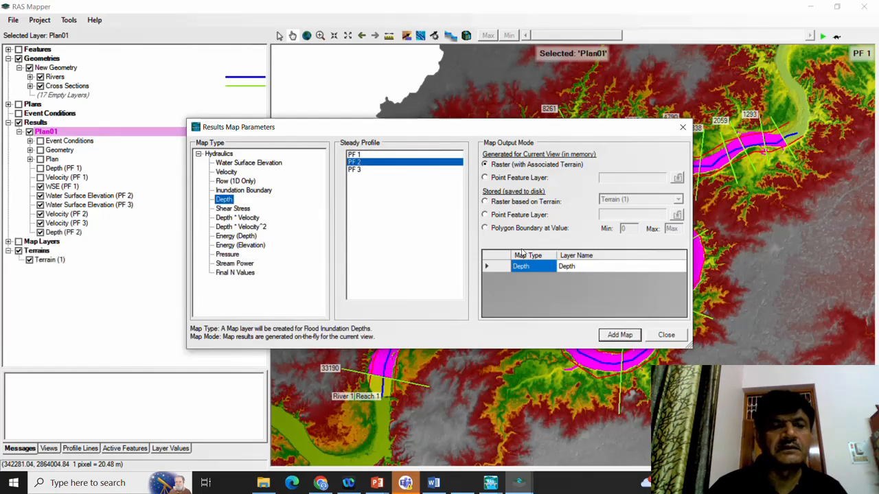
left_click(357, 170)
left_click(619, 335)
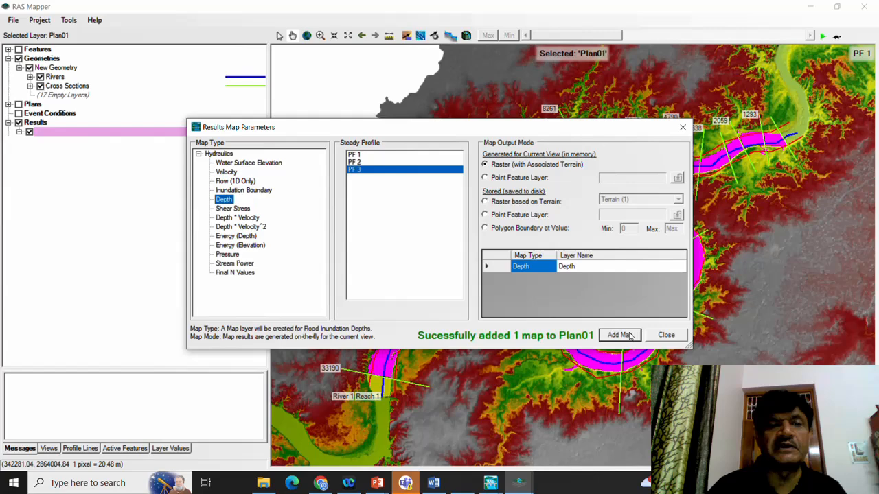
left_click(674, 338)
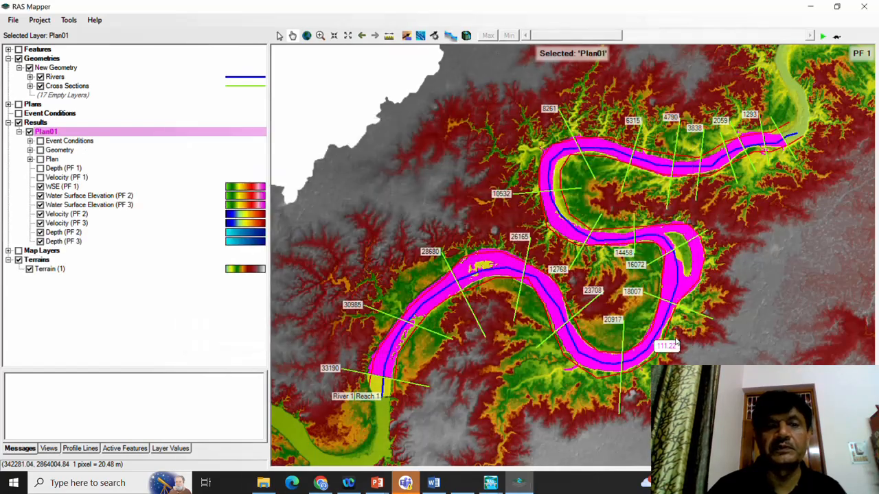
Hide all displayed water surface elevation, velocity and depth maps of Plan01 for the three profiles.
left_click(40, 187)
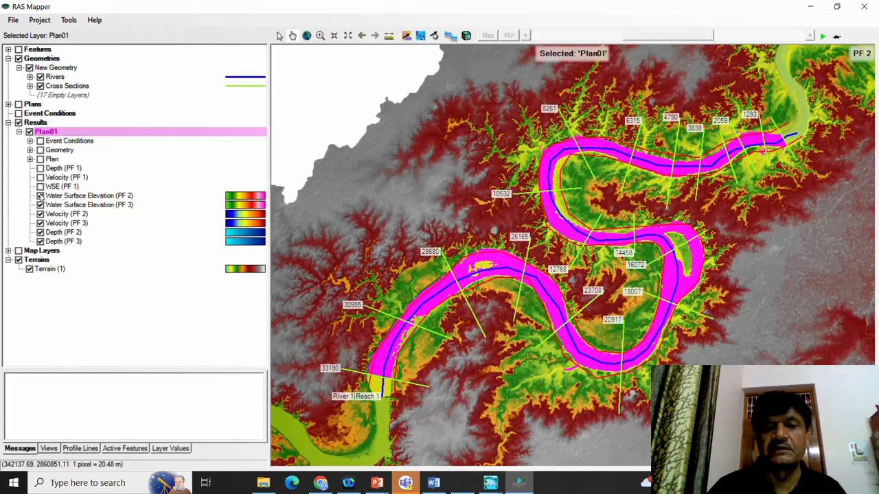
left_click(39, 196)
left_click(40, 204)
left_click(40, 214)
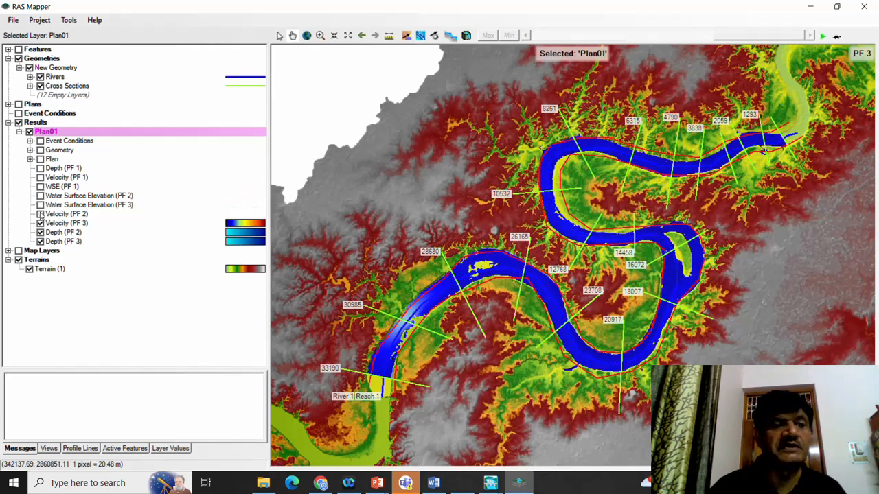
left_click(40, 223)
left_click(40, 233)
left_click(40, 241)
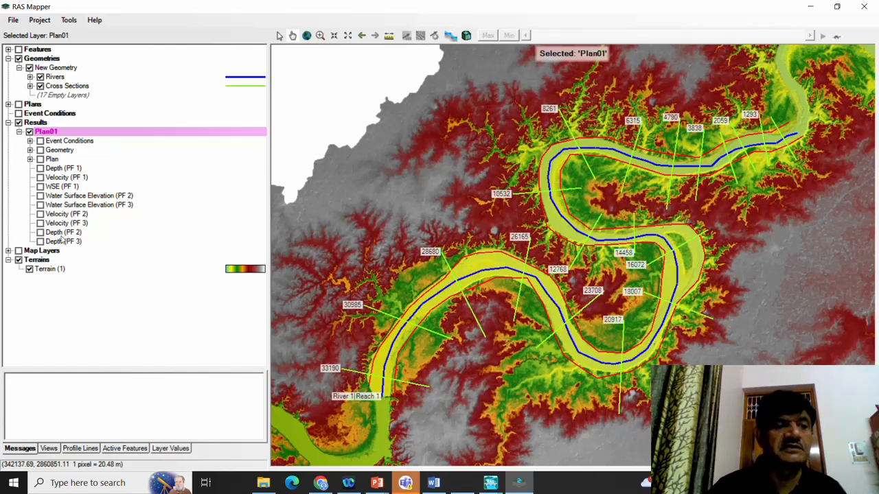
Compare the inundation extents of the PF 1 and PF 3 water surface elevation maps in Plan01, then hide both.
left_click(40, 187)
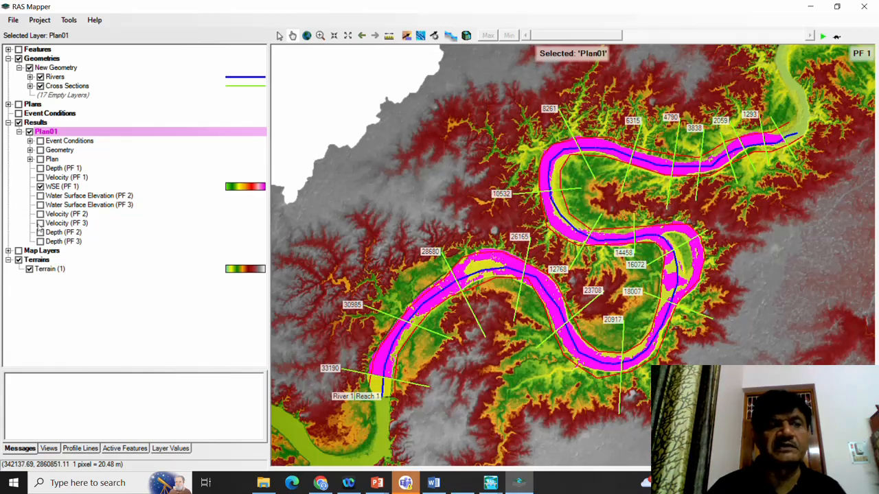
left_click(40, 205)
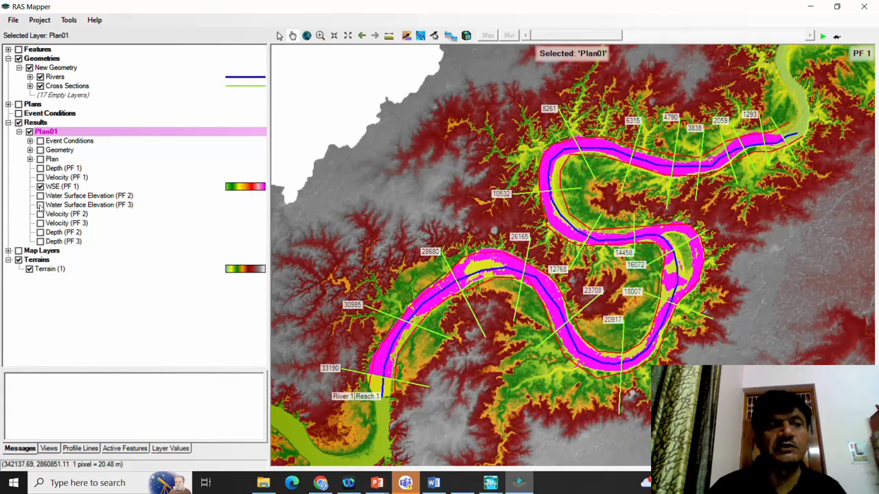
left_click(40, 206)
left_click(40, 206)
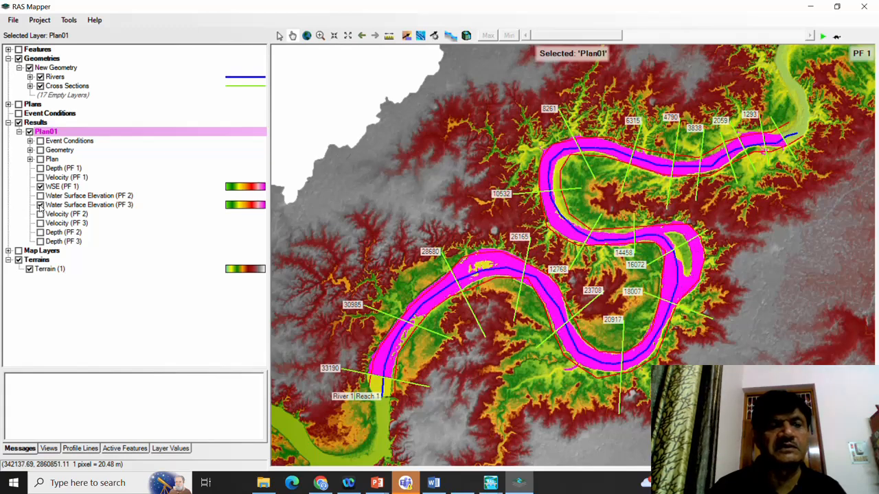
left_click(40, 205)
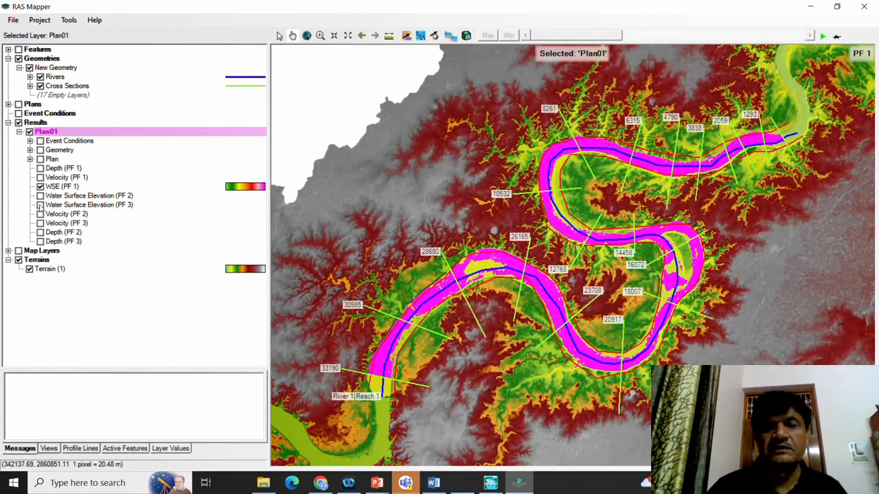
left_click(40, 206)
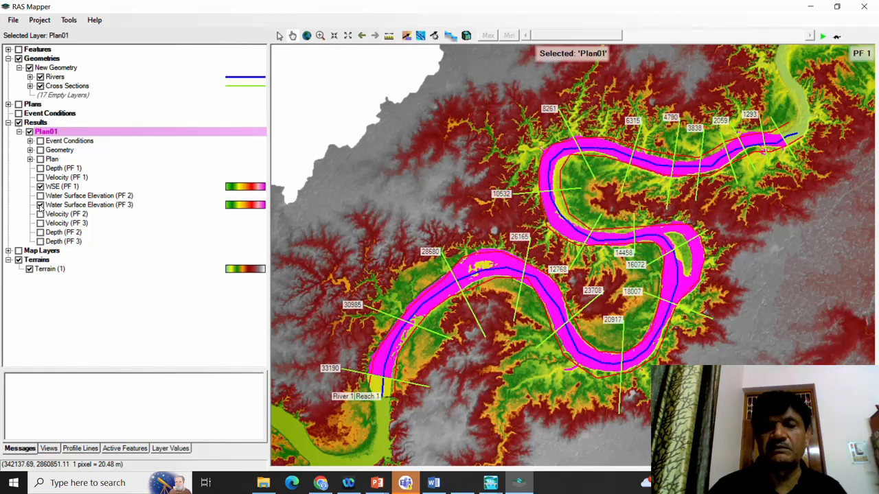
left_click(40, 205)
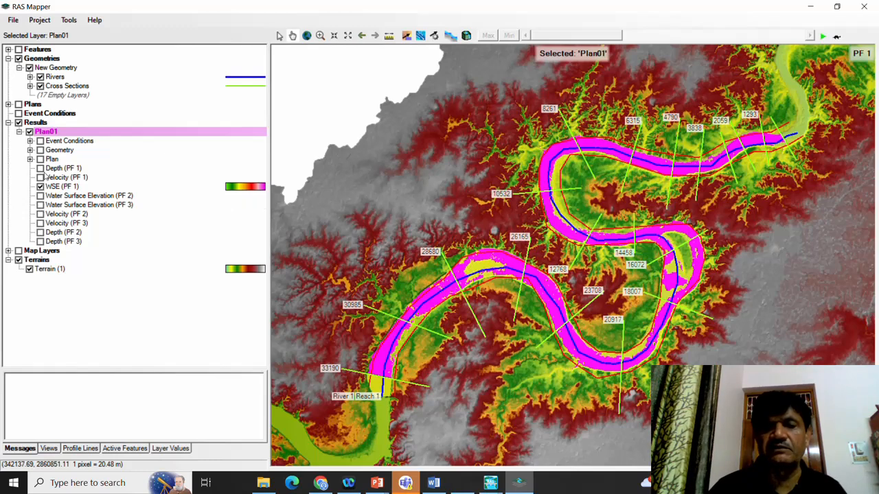
left_click(40, 186)
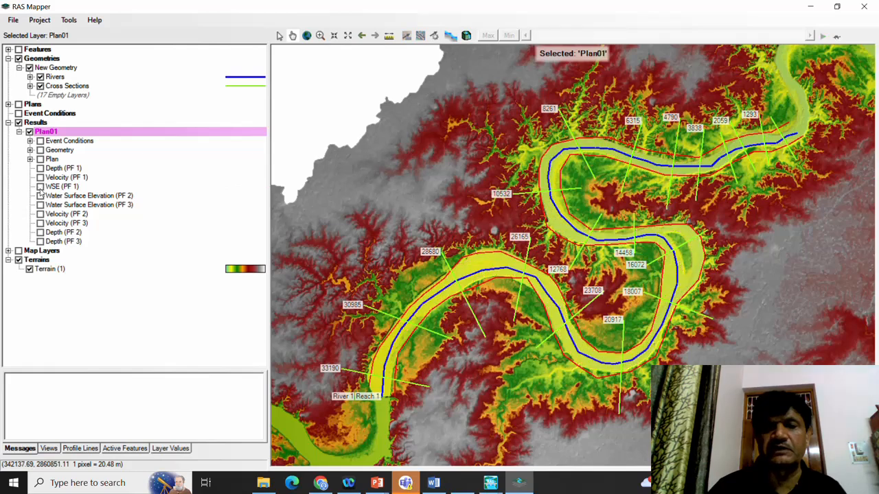
Compare the PF 1 and PF 3 depth maps of Plan01, checking depths along the river, and close RAS Mapper.
left_click(40, 169)
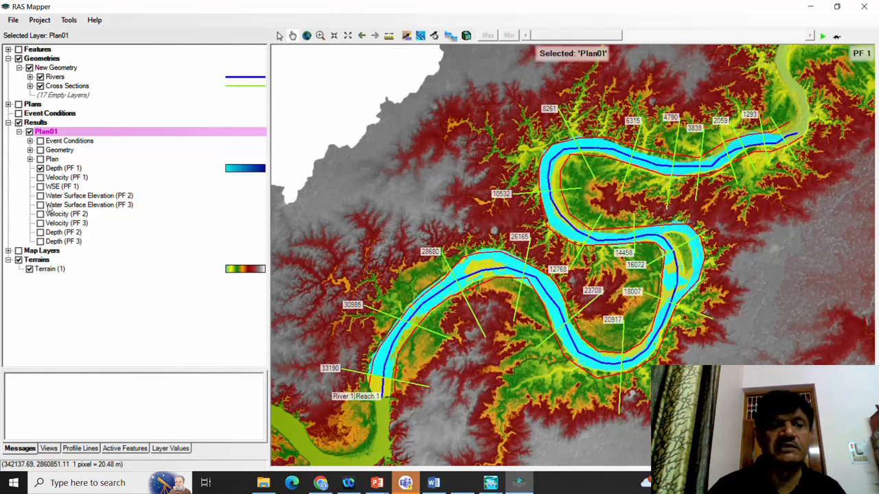
left_click(40, 242)
mouse_move(512, 267)
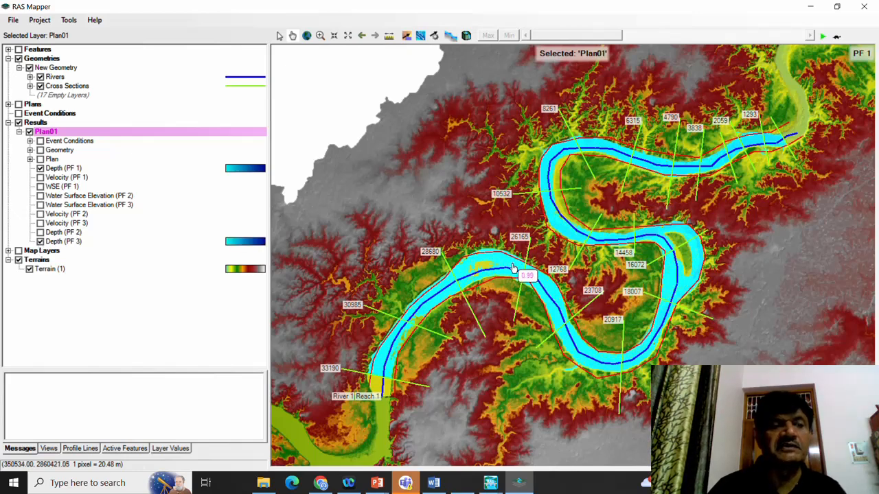
left_click(40, 242)
mouse_move(518, 269)
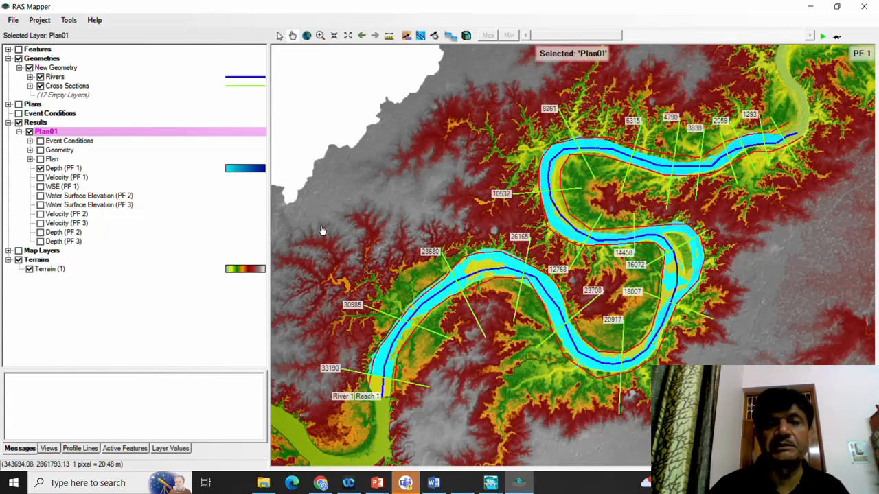
left_click(864, 6)
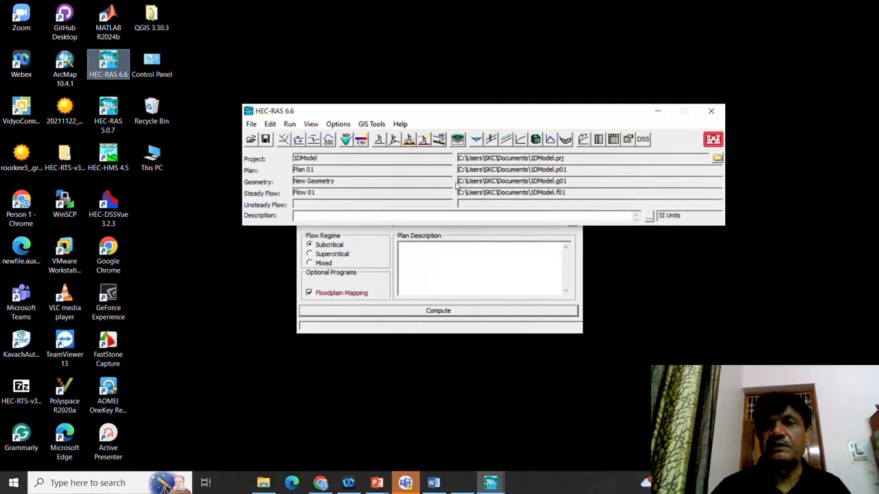
View the cross-section plots with computed water levels, stepping through the river stations from 8261 to 2675.
left_click(480, 141)
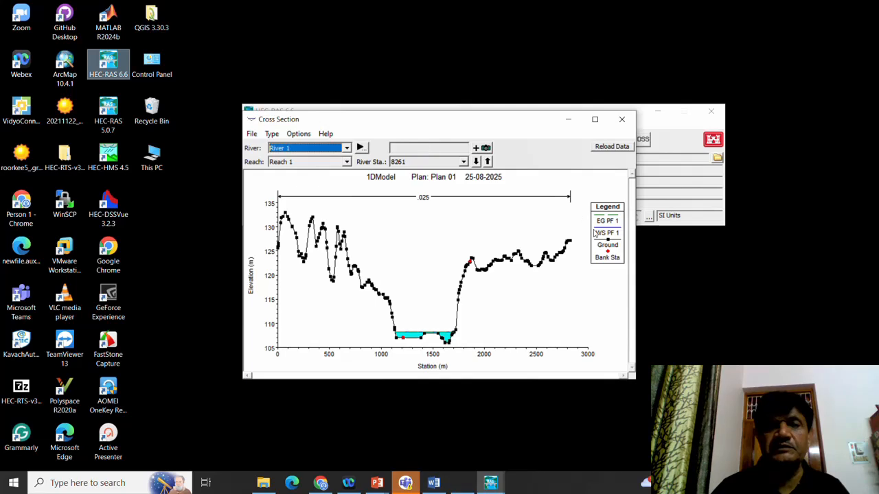
left_click(476, 163)
left_click(476, 163)
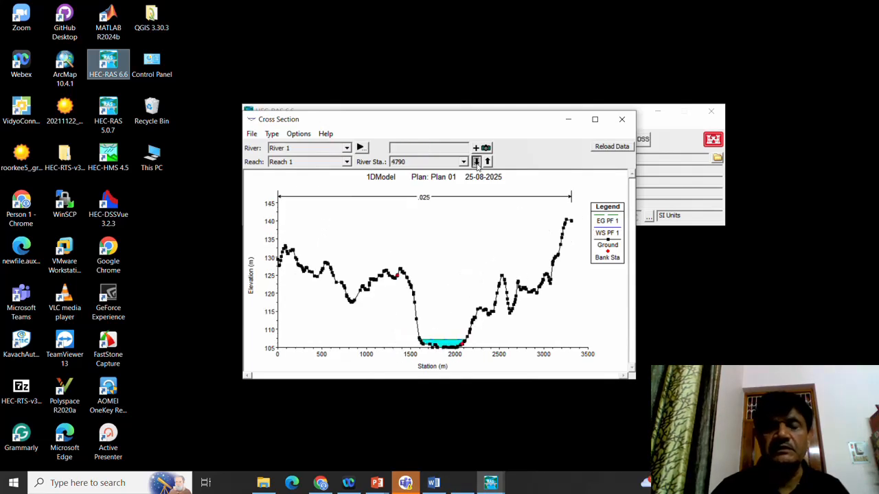
left_click(476, 163)
left_click(476, 163)
left_click(476, 163)
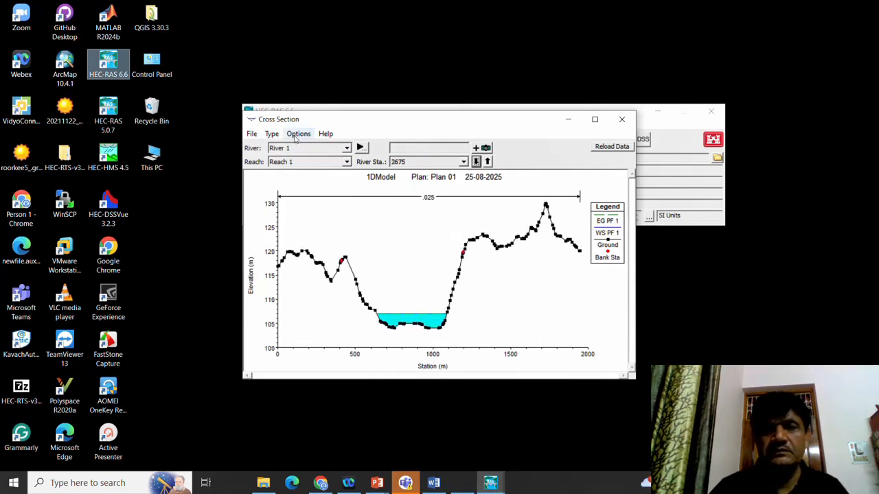
left_click(298, 134)
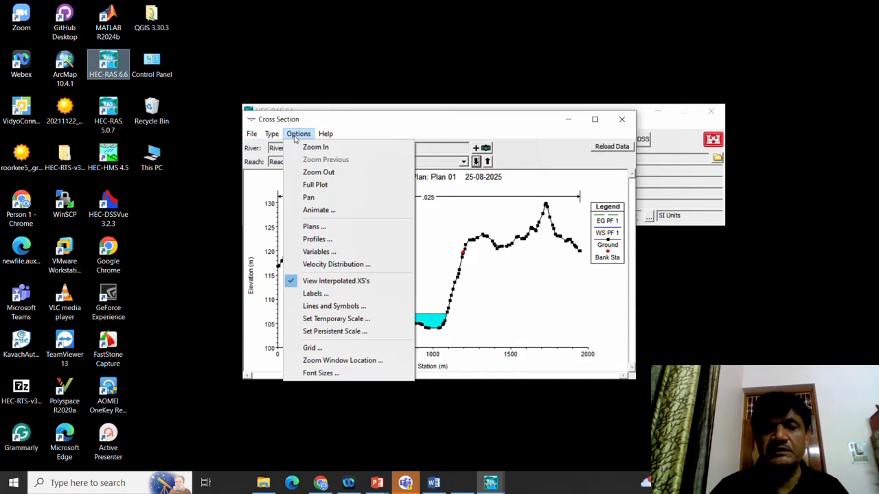
mouse_move(272, 139)
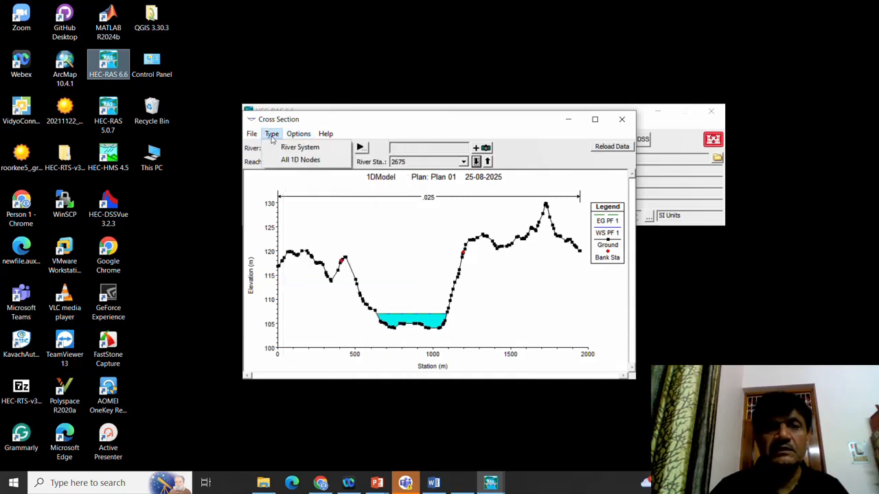
left_click(370, 121)
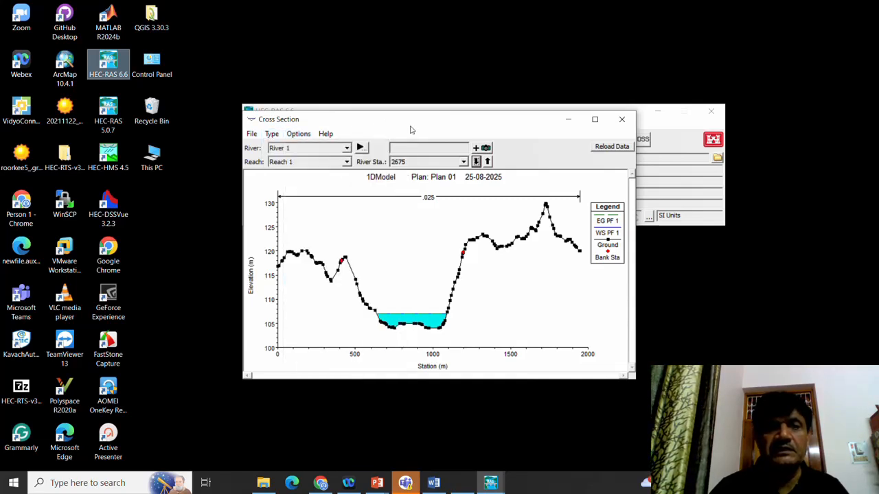
Step through the remaining cross-section plots of Reach 1 until station 8261, and close the cross-section viewer.
left_click(476, 162)
left_click(475, 162)
left_click(476, 162)
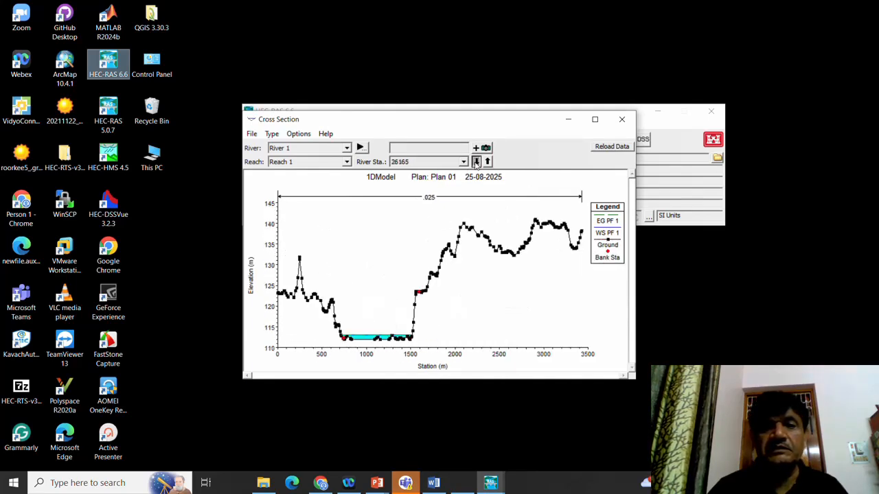
left_click(475, 162)
left_click(475, 162)
left_click(475, 162)
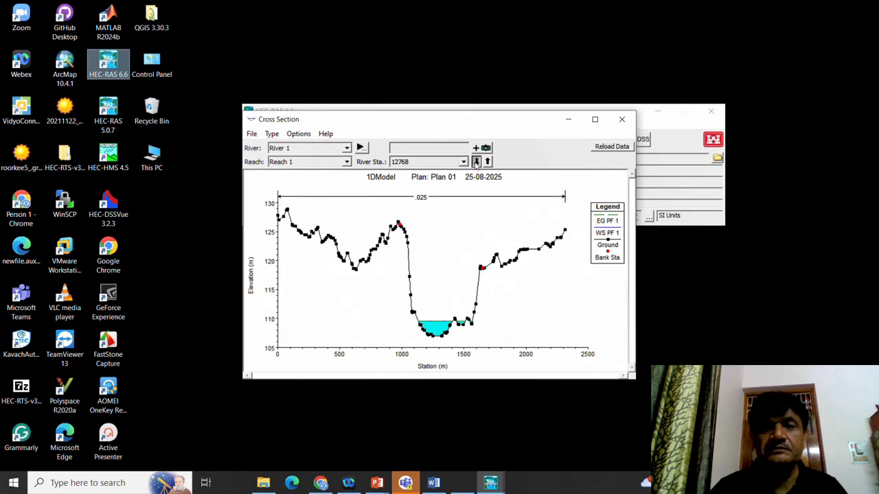
left_click(476, 162)
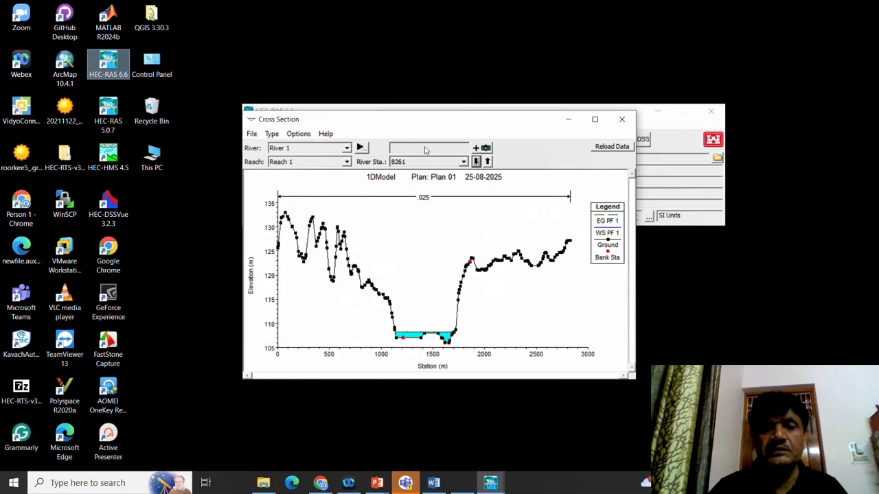
left_click(298, 134)
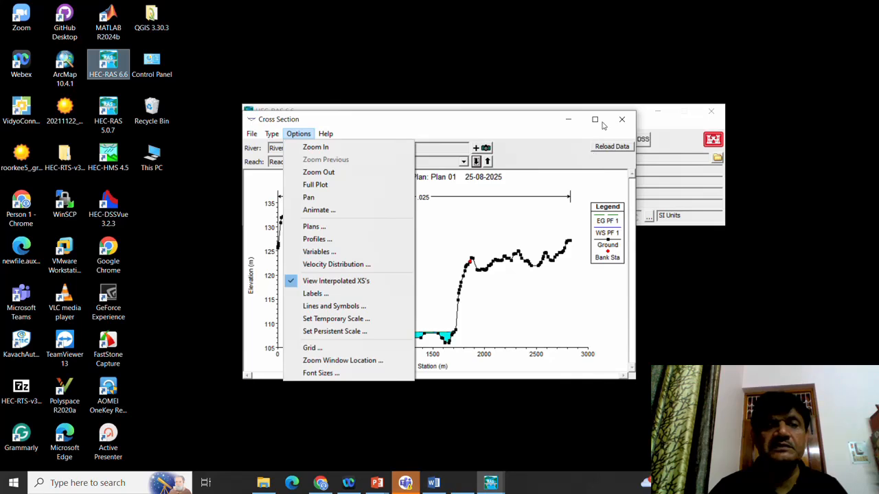
left_click(622, 120)
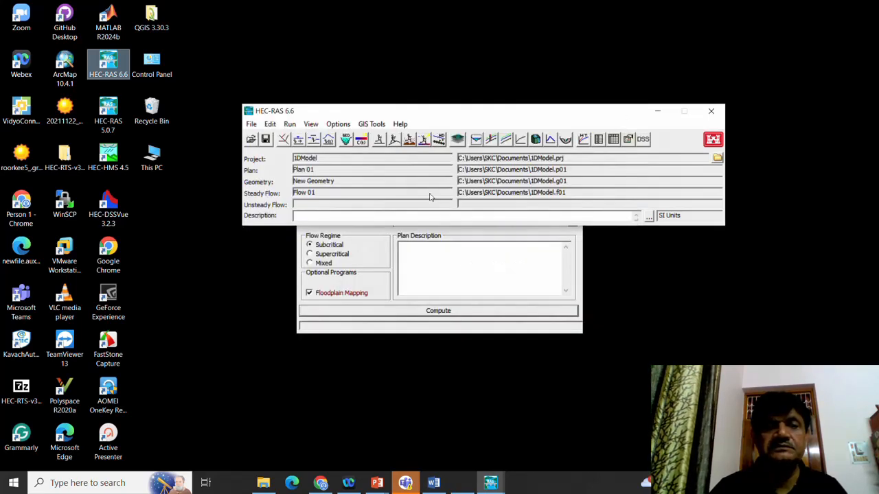
Examine the water surface profile plot of Reach 1 with profiles PF 2 and PF 3 added, enlarged to full screen, and close it.
left_click(486, 142)
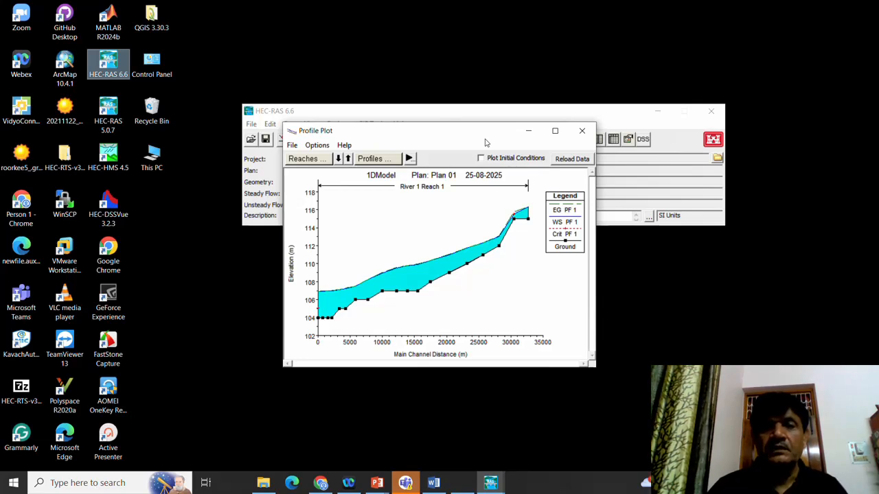
left_click(376, 162)
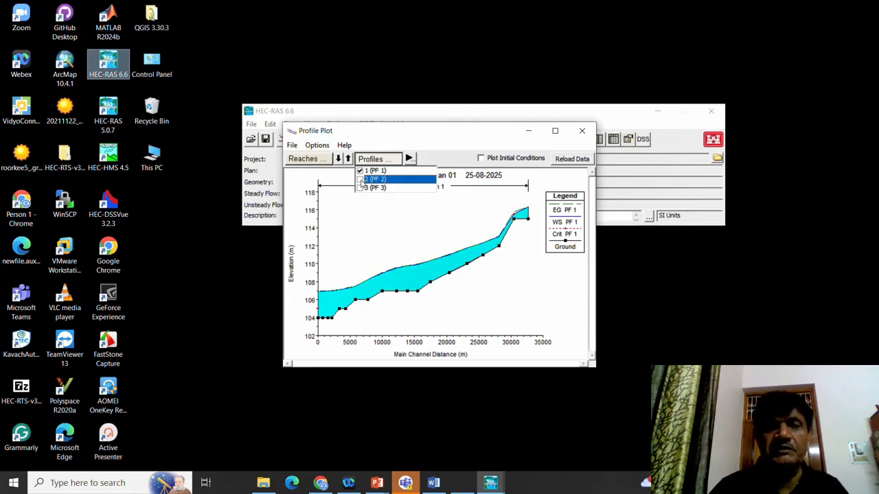
left_click(360, 179)
left_click(361, 187)
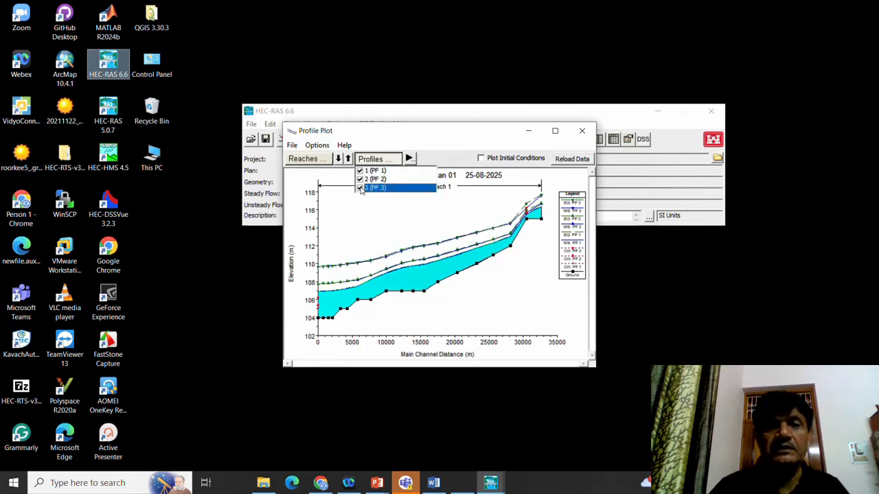
left_click(555, 130)
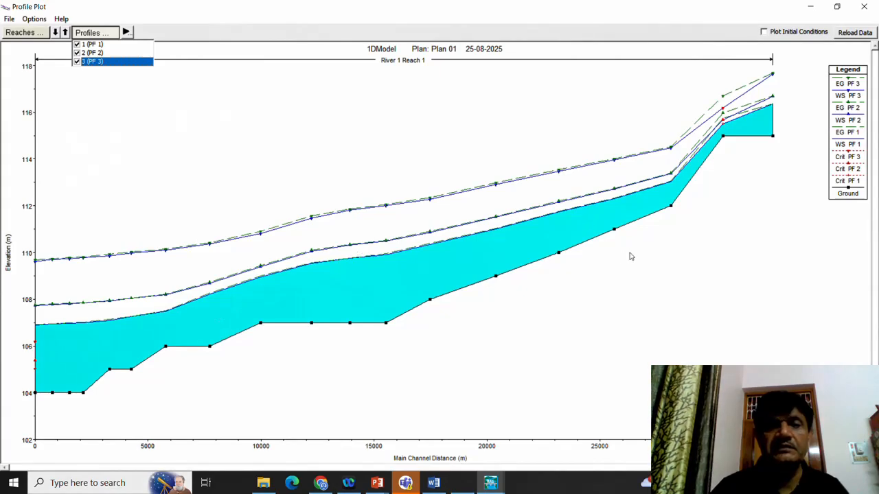
left_click(863, 8)
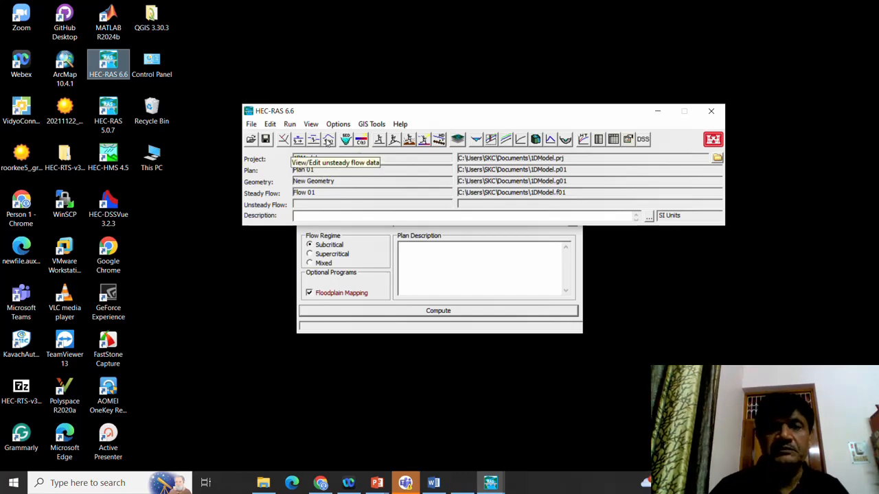
Open the unsteady flow data and start a Flow Hydrograph boundary condition for river station 33190.
left_click(328, 139)
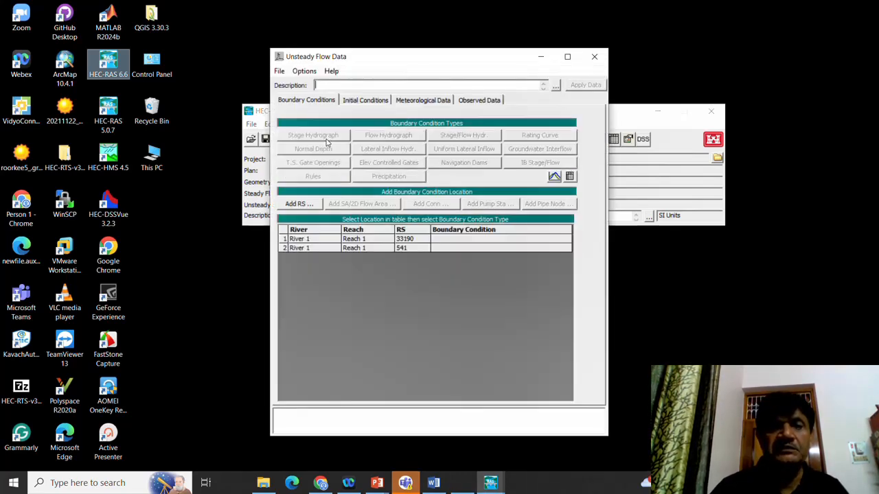
left_click(452, 240)
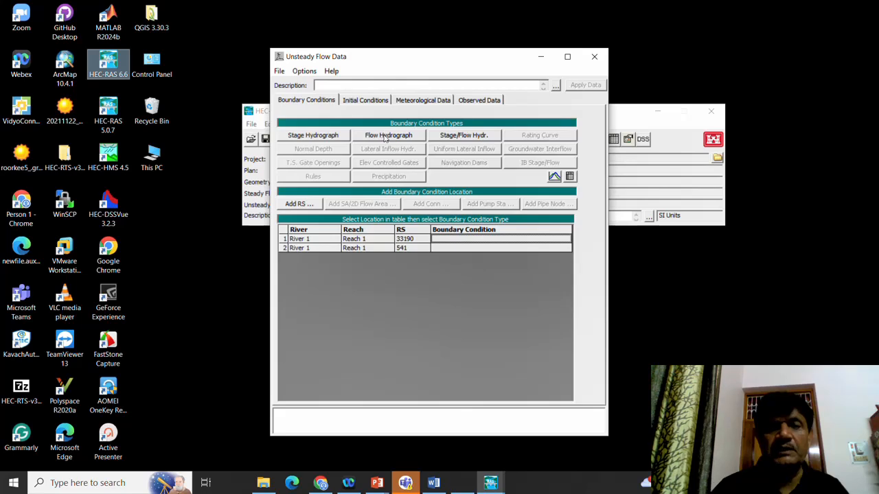
left_click(386, 137)
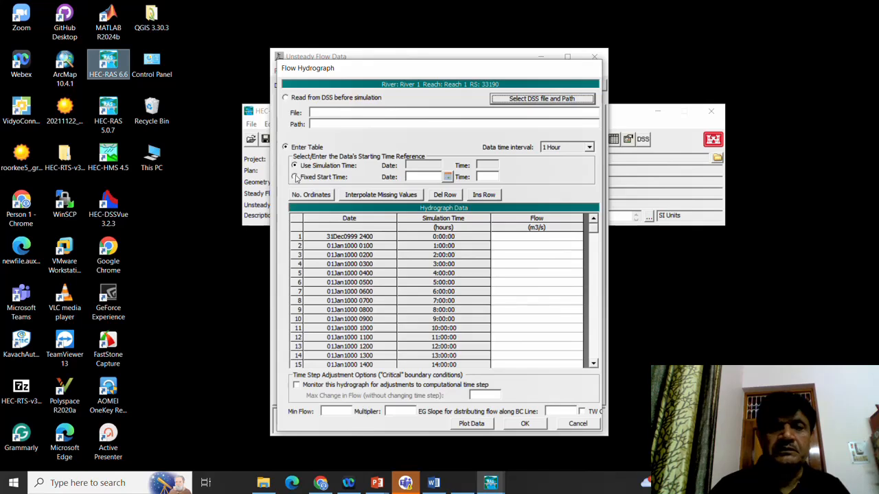
Give the flow hydrograph a fixed start time of 01SEP2008 at 00:00.
left_click(295, 177)
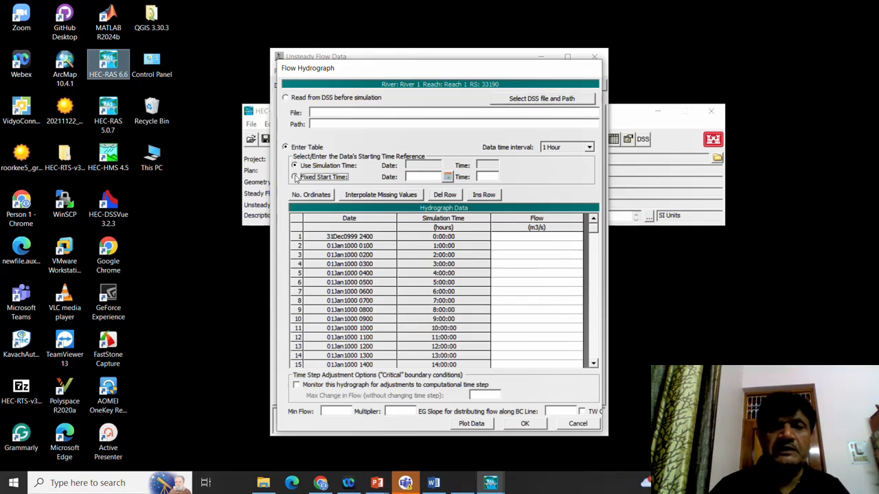
left_click(447, 177)
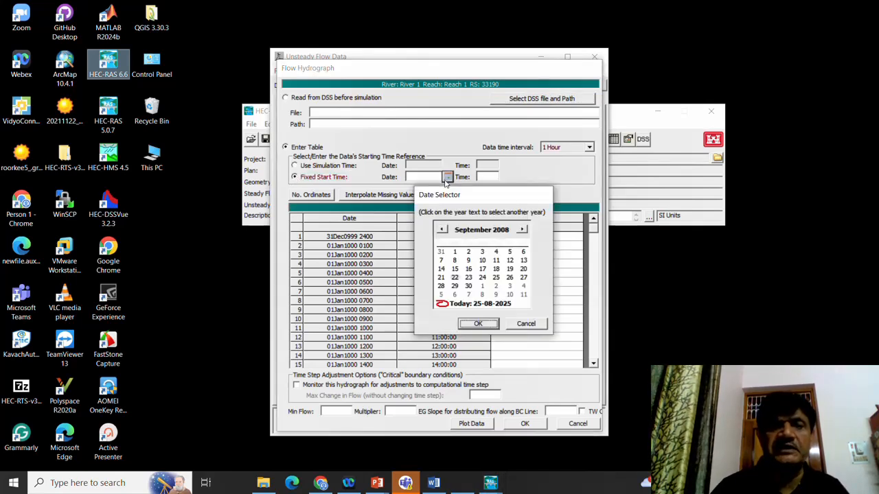
left_click(455, 252)
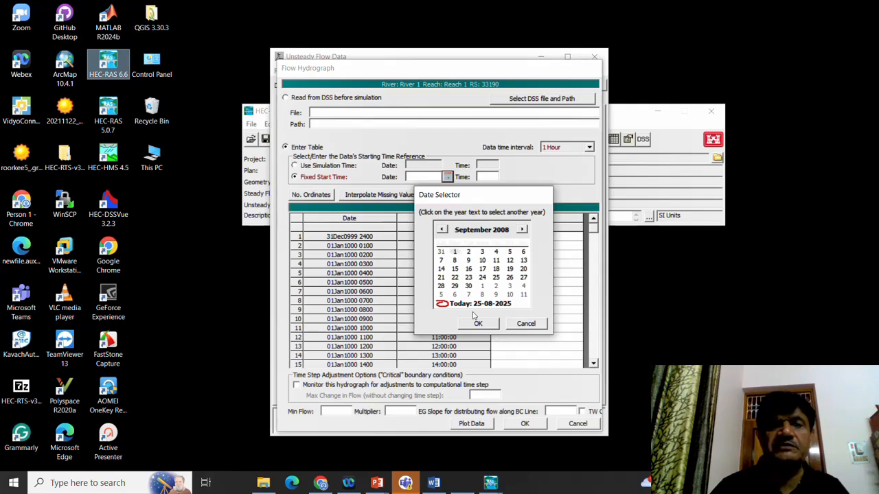
left_click(477, 324)
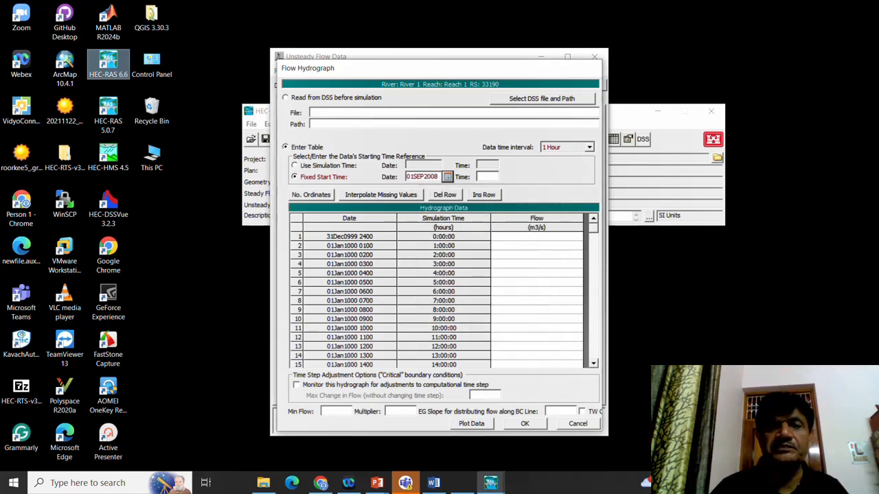
type("00")
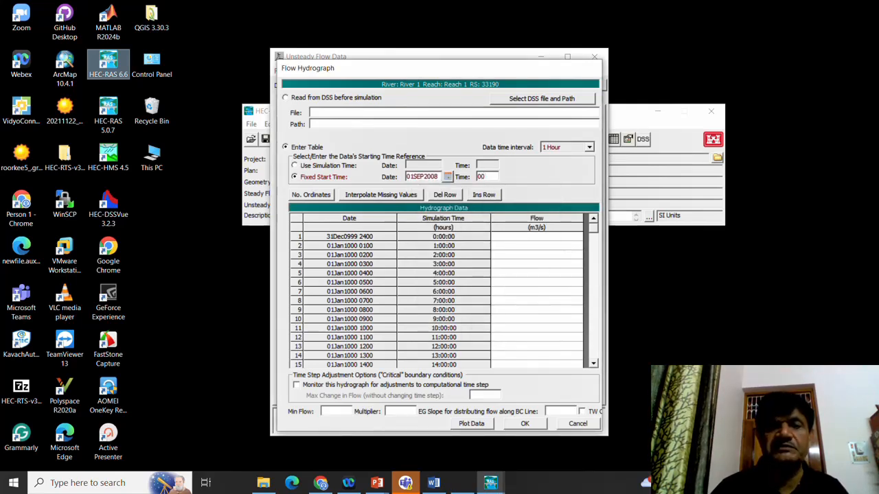
type(":00")
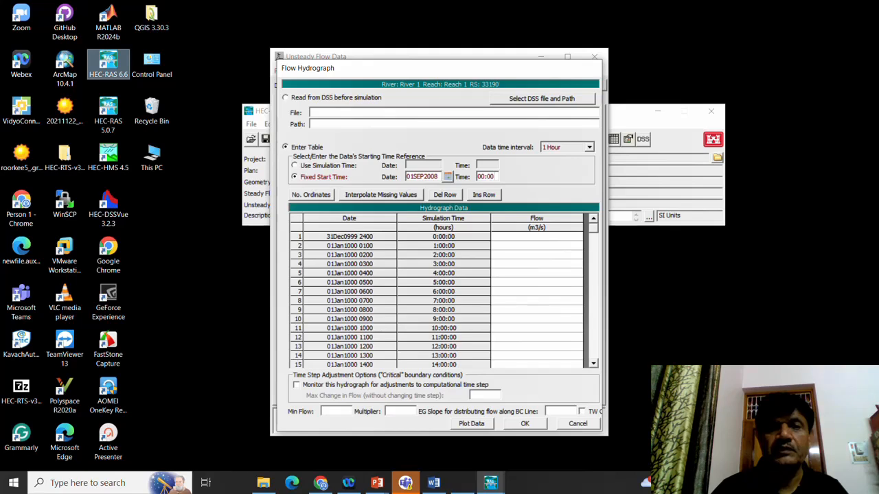
Enter hydrograph flows of 0 m3/s at simulation hour 0 and 2000 m3/s at hour 10.
left_click(520, 239)
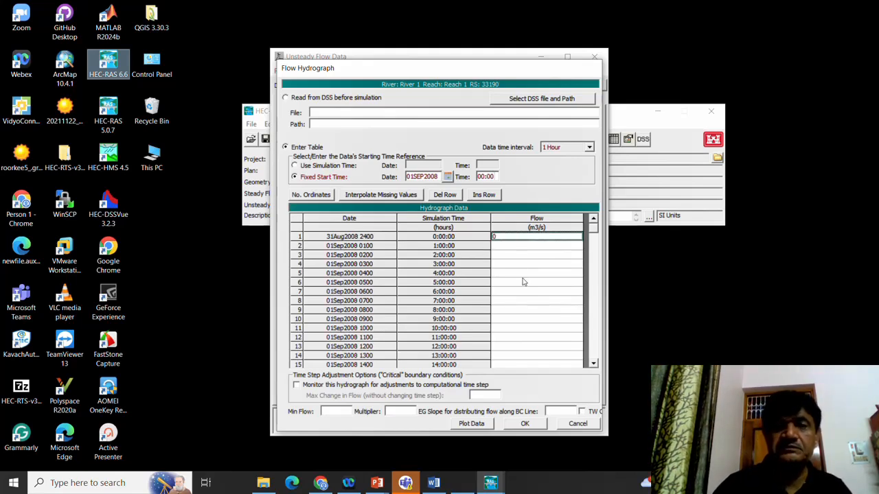
left_click(527, 331)
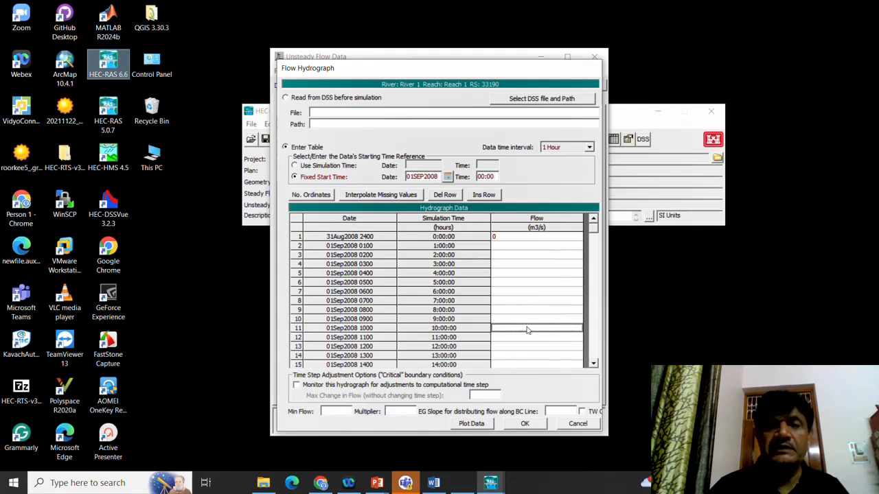
type("2")
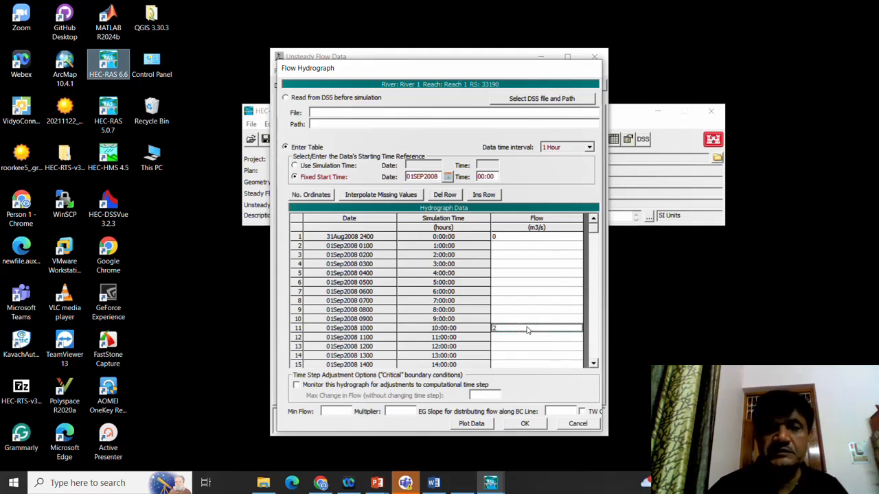
type("000")
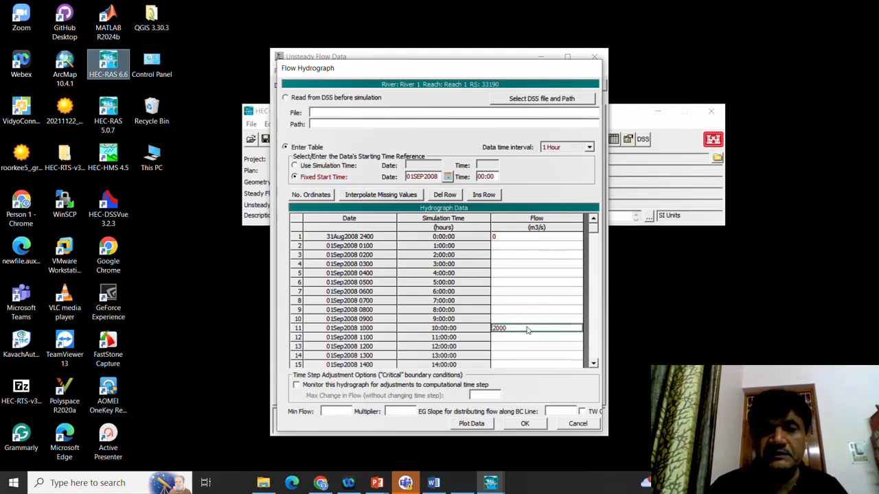
Enter a flow of 0 m3/s at simulation hour 40 in the hydrograph table.
scroll(527, 330, "down", 6)
scroll(527, 330, "up", 6)
scroll(527, 330, "down", 7)
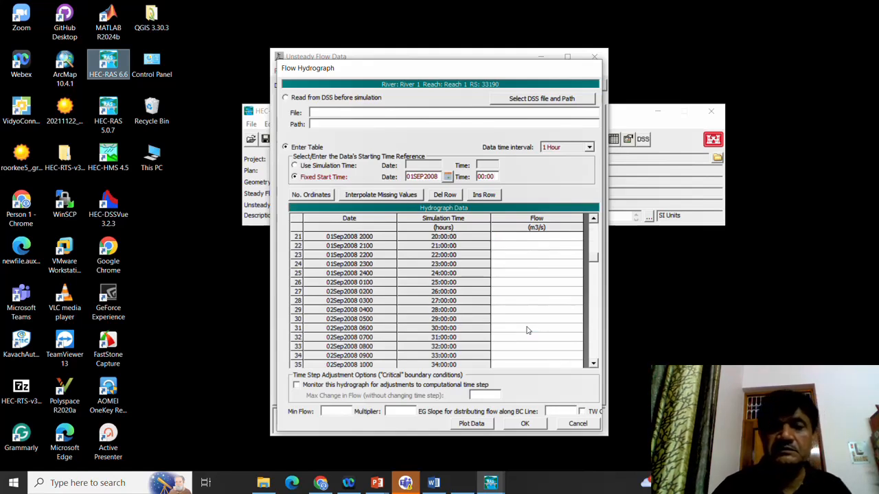
left_click(594, 365)
left_click(594, 365)
left_click(594, 365)
left_click(594, 365)
left_click(594, 366)
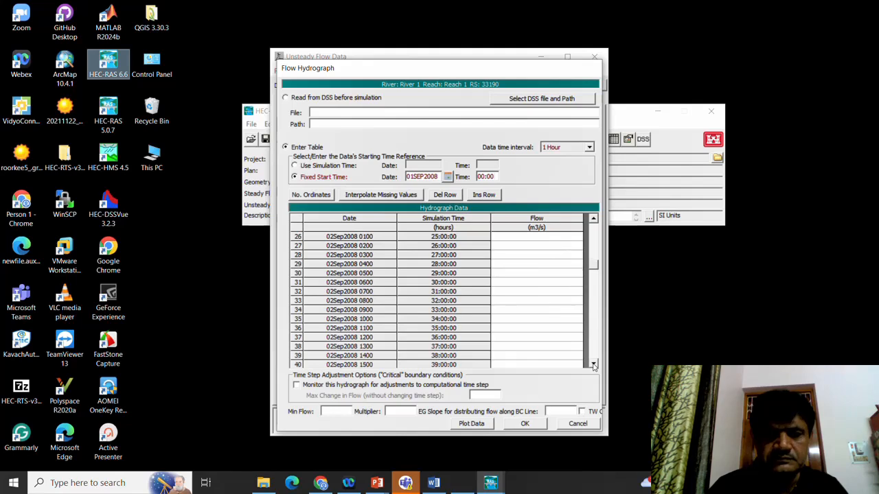
left_click(594, 366)
left_click(526, 366)
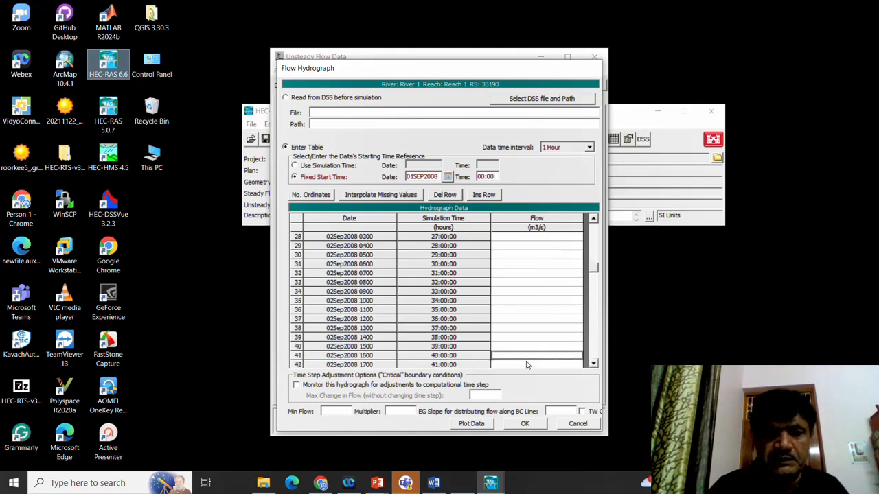
type("0")
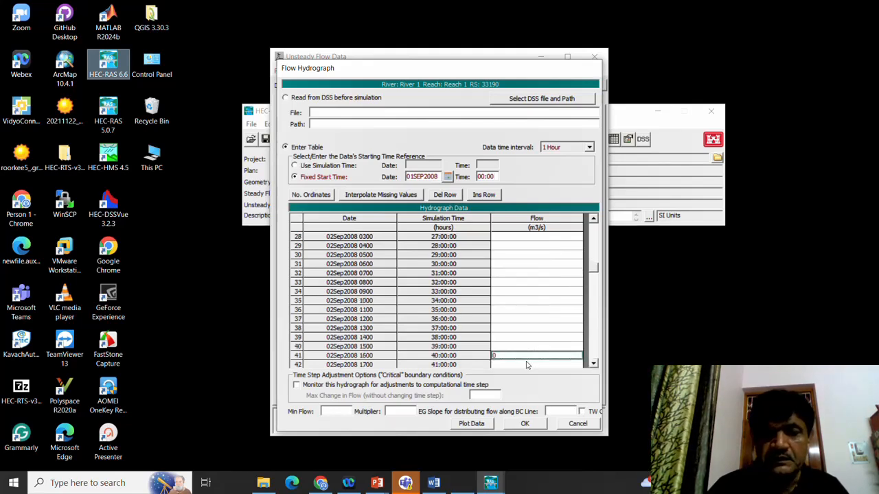
left_click(534, 282)
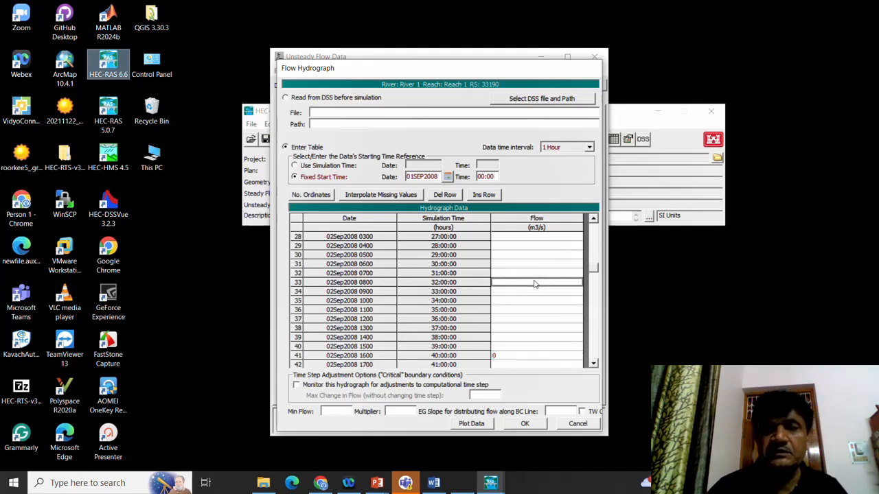
Interpolate the missing hydrograph flows and set the EG slope for distributing flow along the BC line to 0.0001.
left_click(374, 195)
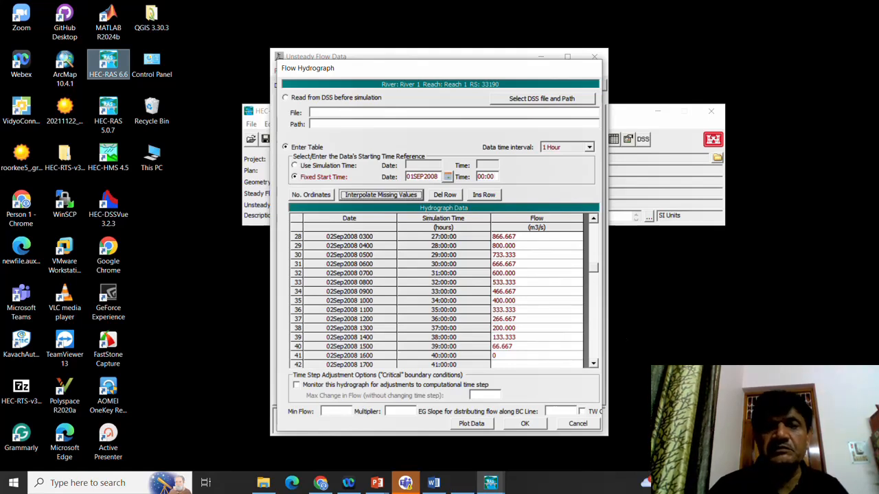
left_click(557, 411)
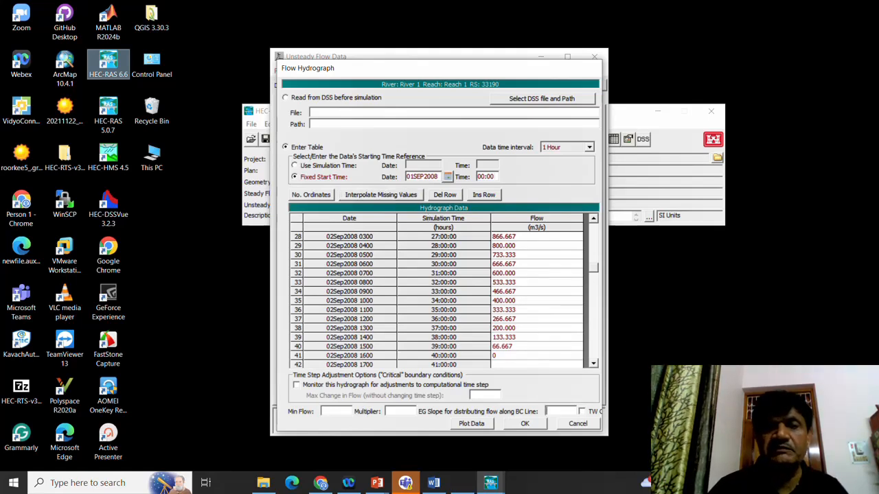
type("0.0001")
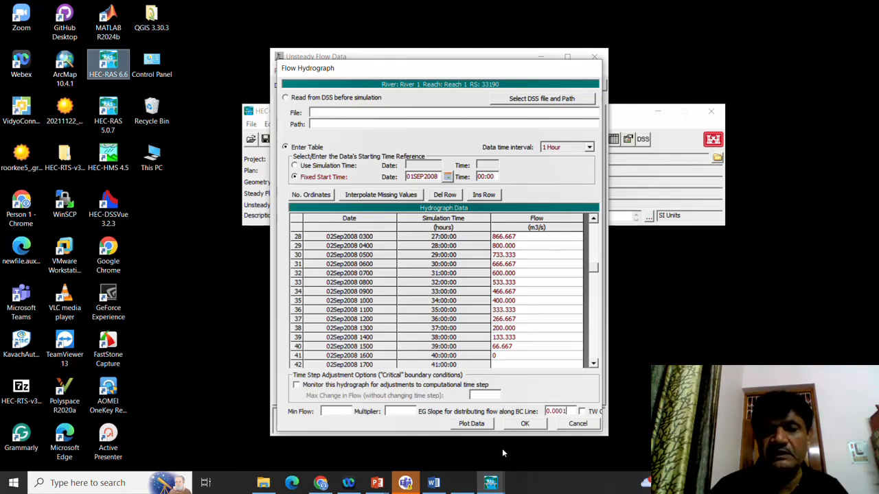
Plot the flow hydrograph of river station 33190 to check its shape, close the plot and accept the boundary condition.
left_click(484, 425)
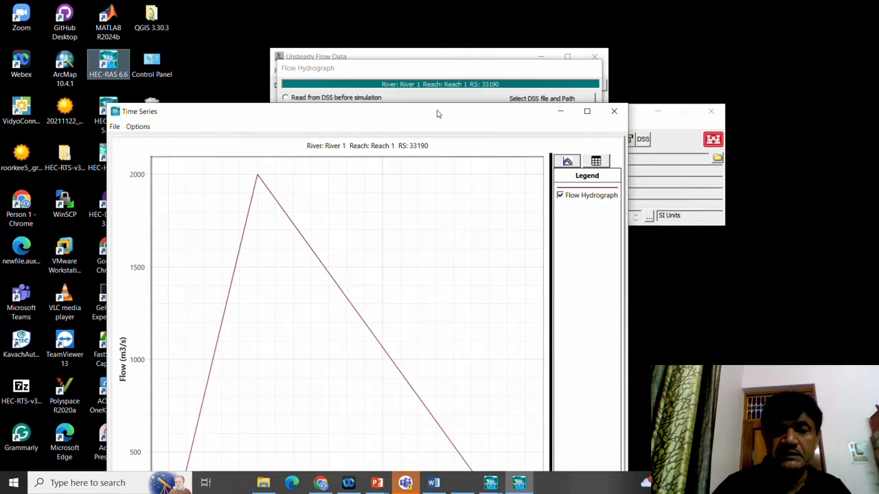
left_click_drag(437, 113, 453, 26)
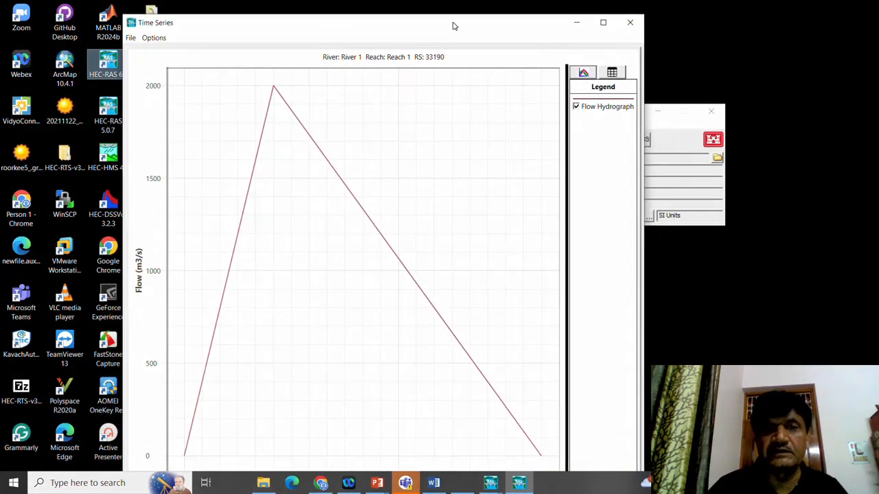
left_click(630, 24)
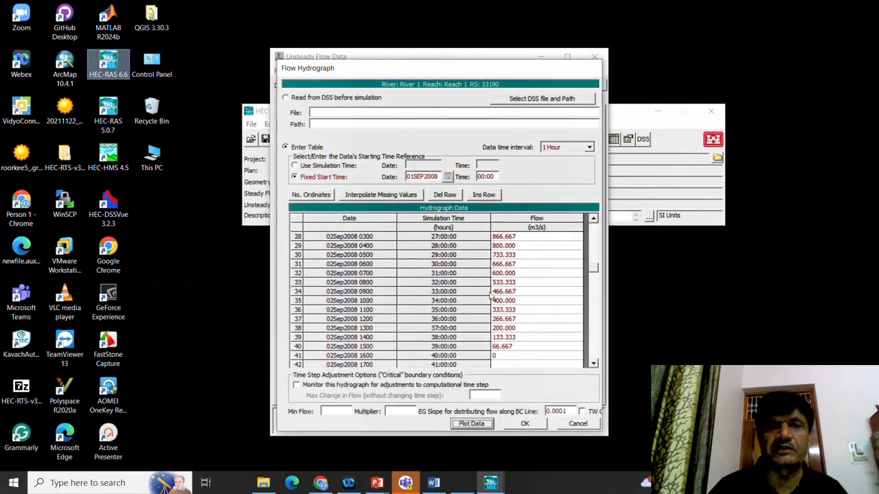
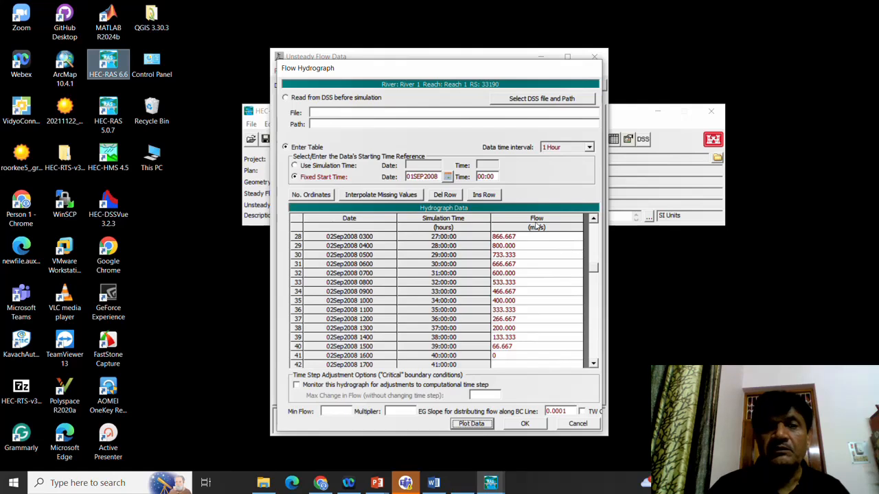
left_click(524, 424)
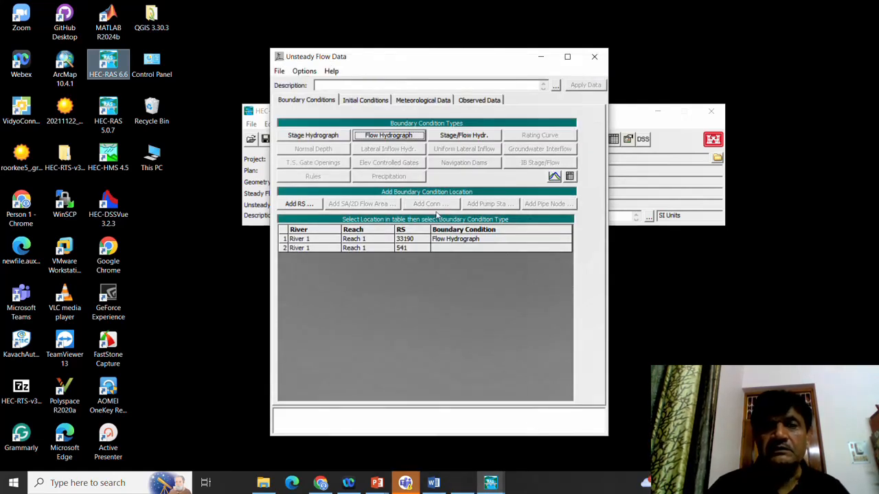
Assign a Normal Depth boundary condition with a friction slope to river station 541 and close the unsteady flow data.
left_click(450, 250)
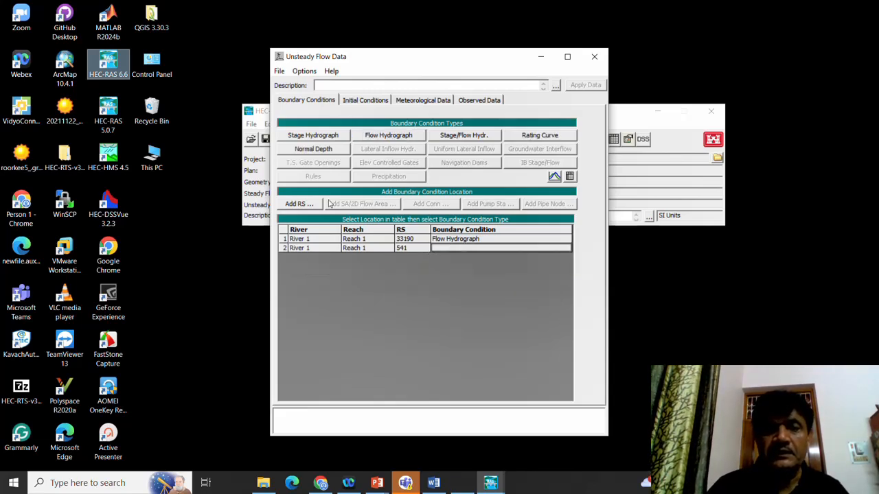
left_click(329, 150)
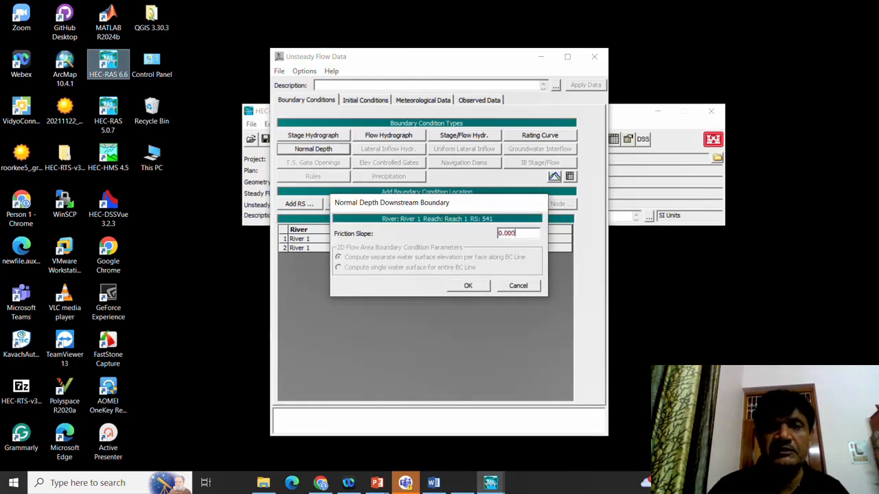
left_click(469, 286)
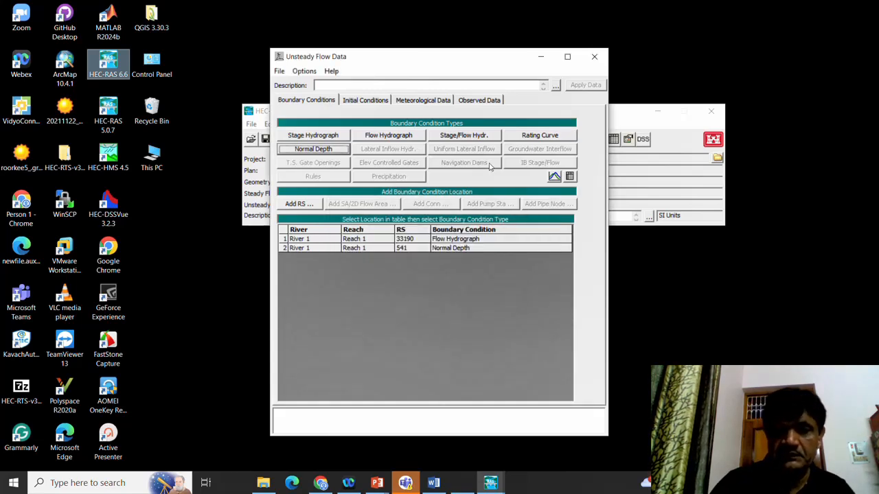
left_click(596, 59)
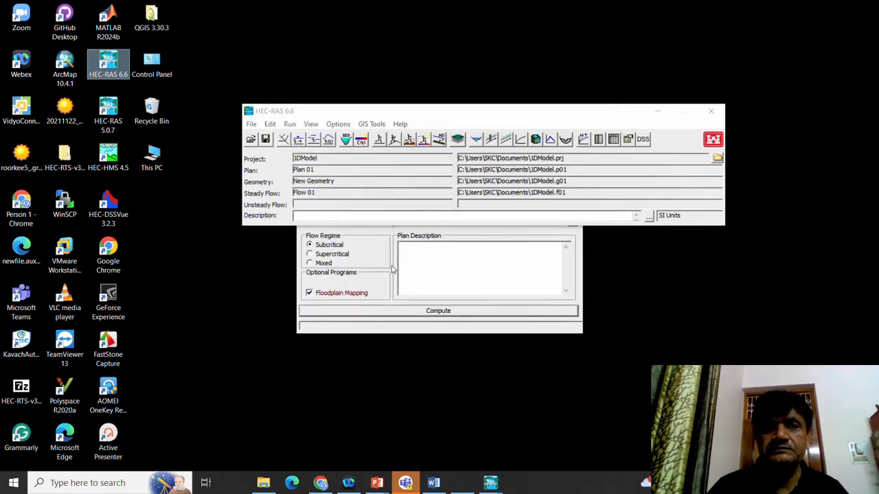
Open the unsteady flow analysis and set the simulation start to 01SEP2008 at 00:00.
left_click(395, 140)
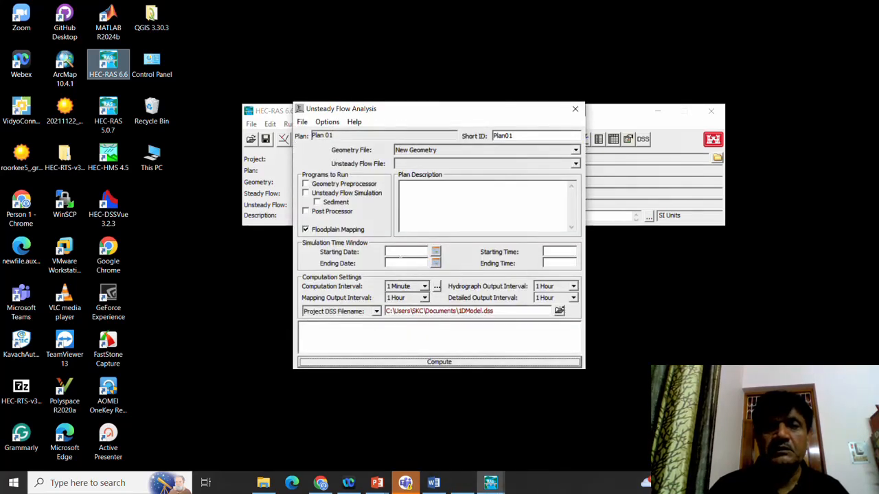
left_click(436, 252)
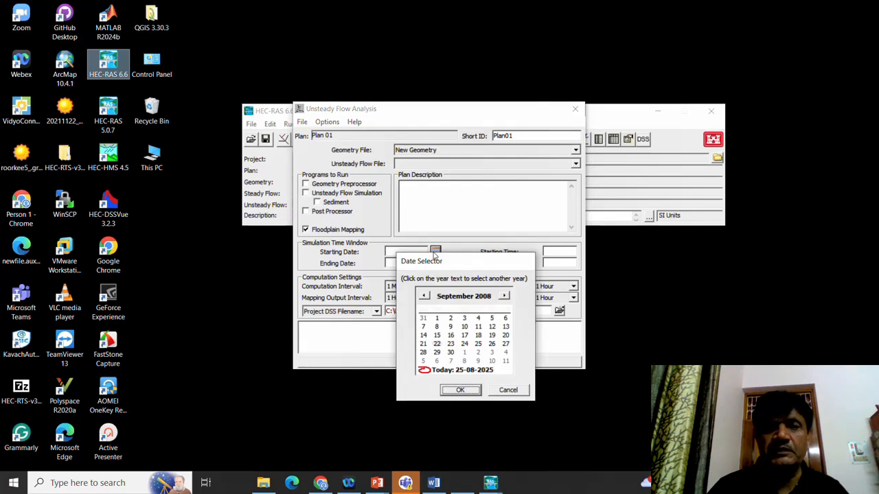
left_click(435, 320)
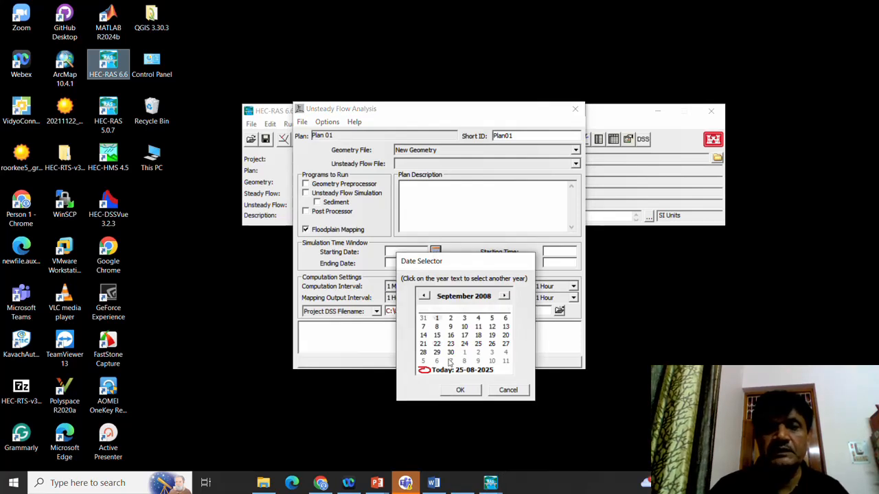
left_click(460, 389)
left_click(559, 251)
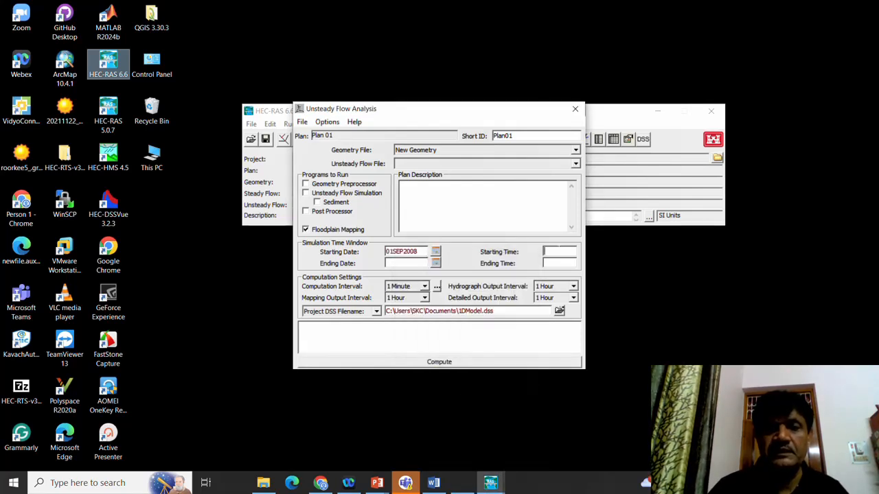
type("00")
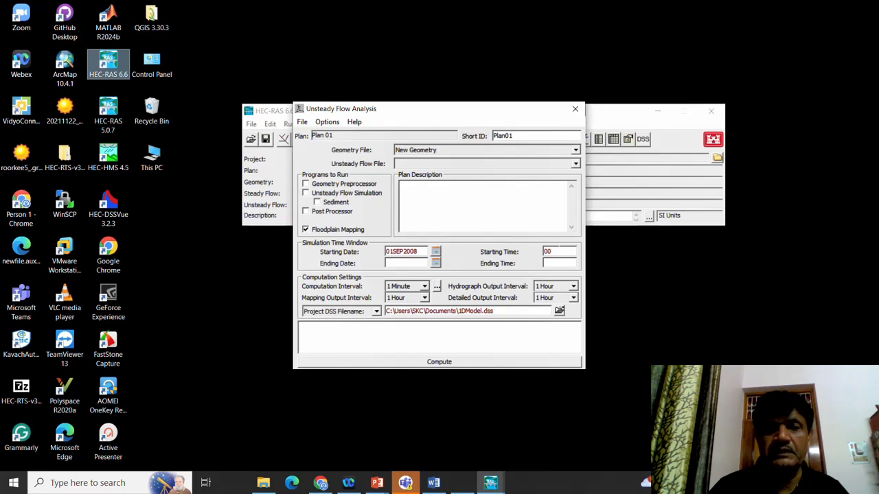
type(":00")
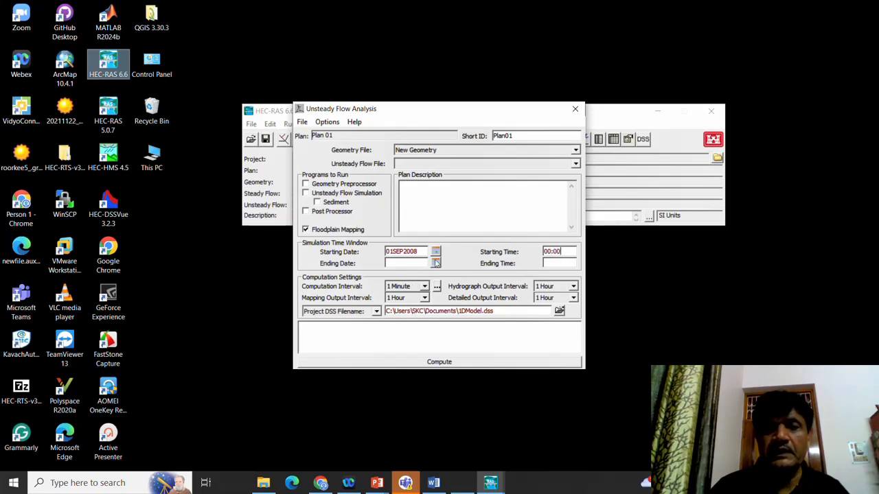
Set the simulation end to 02SEP2008 at 16:00.
left_click(435, 264)
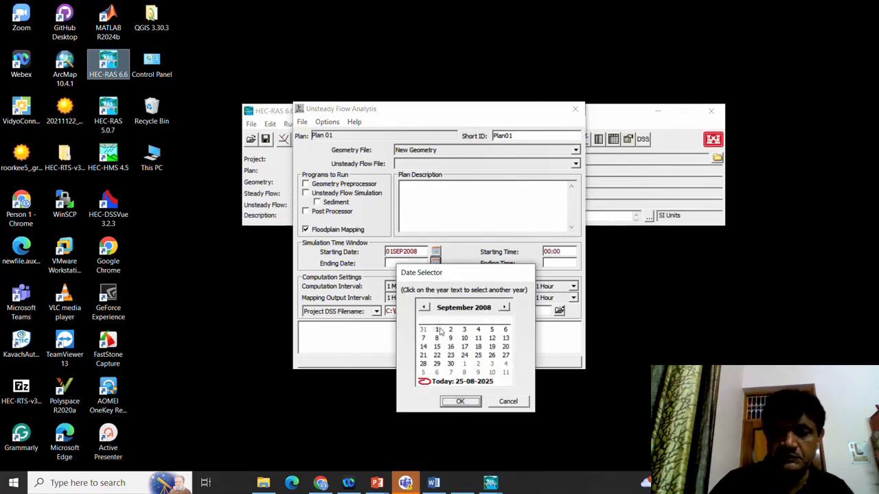
left_click(449, 331)
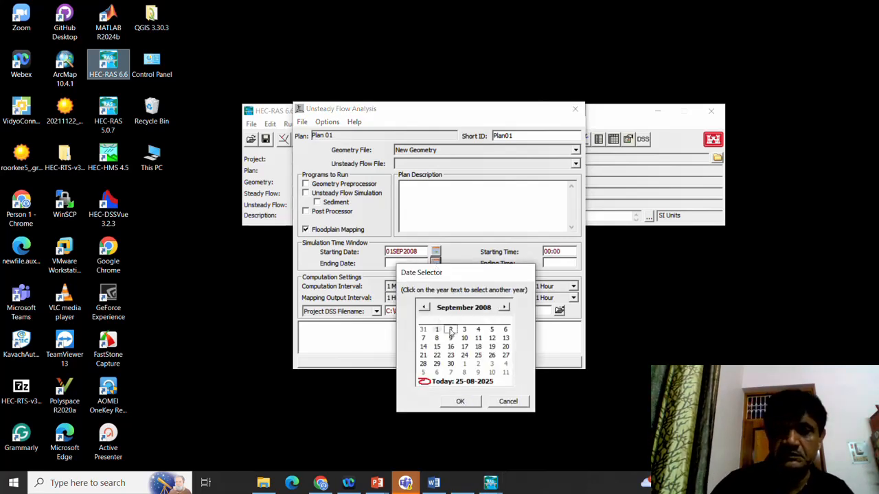
left_click(461, 402)
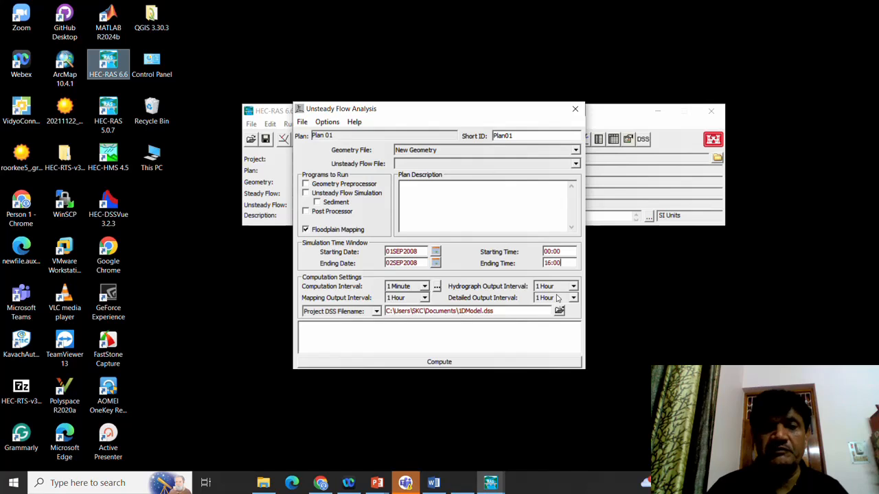
Add all river stations of Reach 1, from 33190 to 541, as stage and flow output locations.
left_click(328, 123)
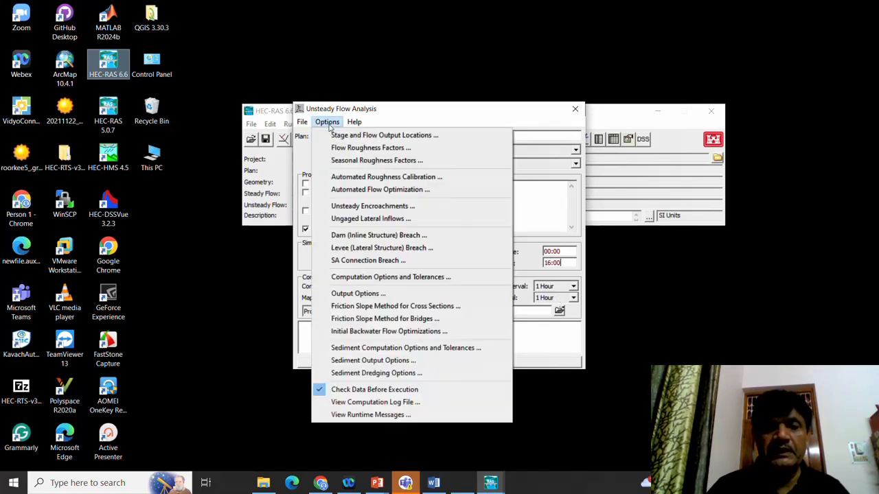
left_click(369, 140)
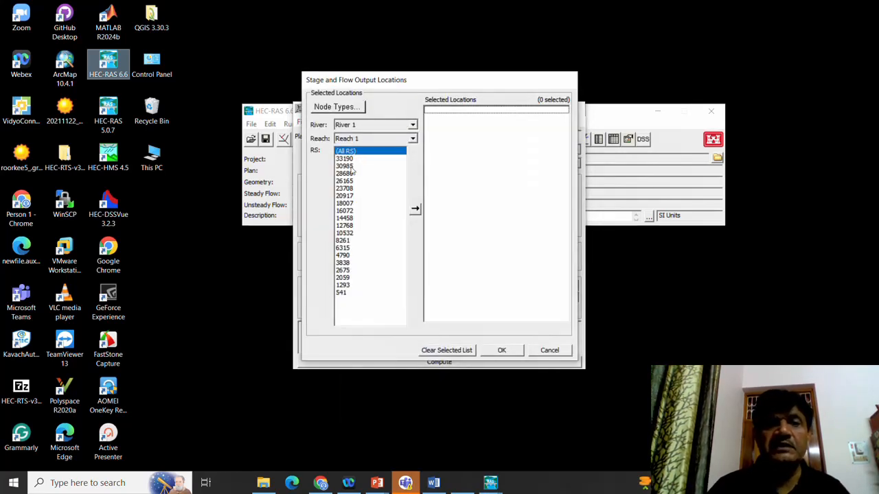
left_click(346, 296, "shift")
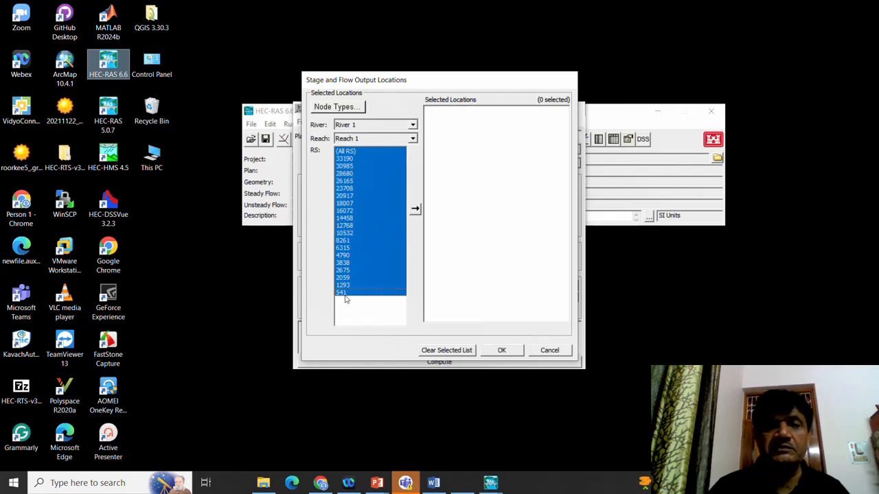
left_click(415, 209)
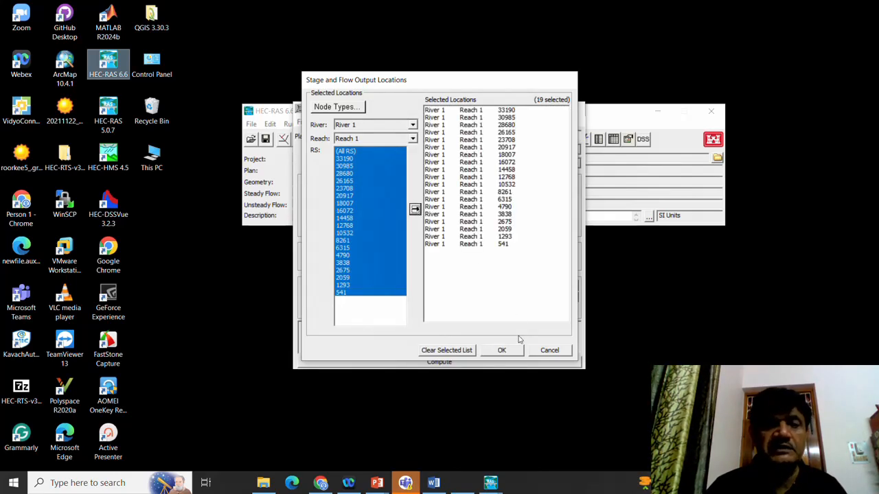
left_click(502, 350)
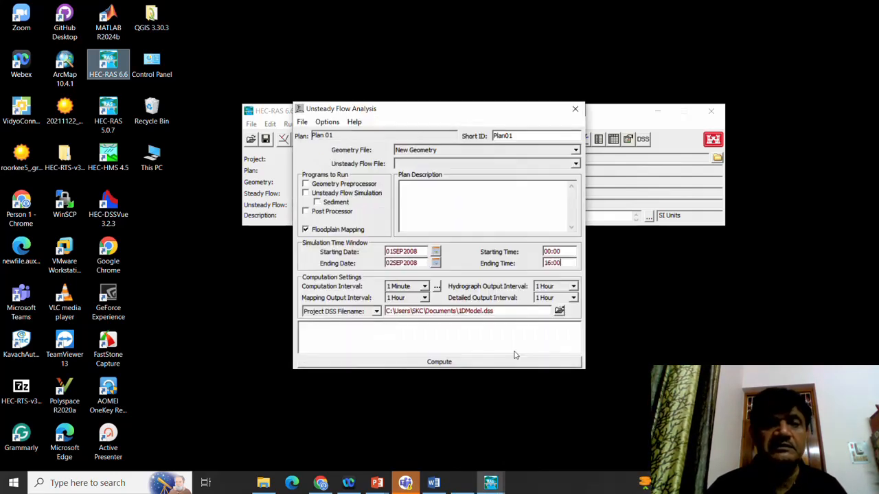
Enable the Geometry Preprocessor, Unsteady Flow Simulation and Post Processor, compute the unsteady plan and close the analysis.
left_click(306, 184)
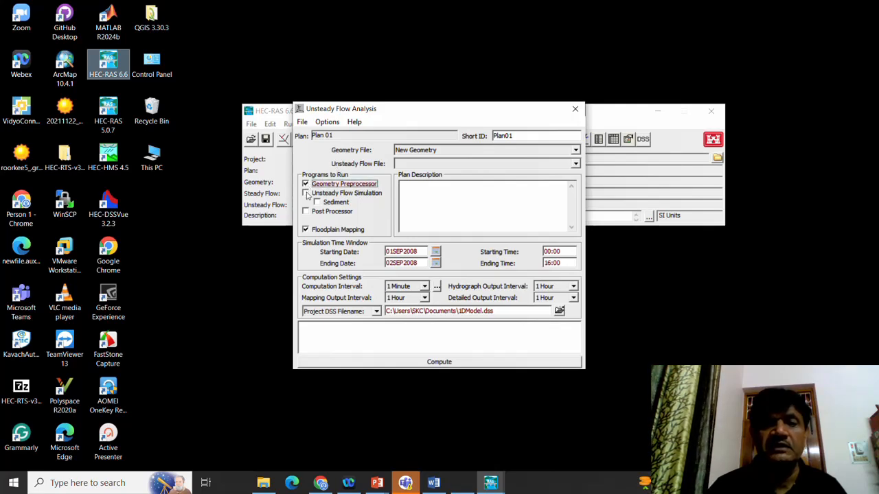
left_click(307, 194)
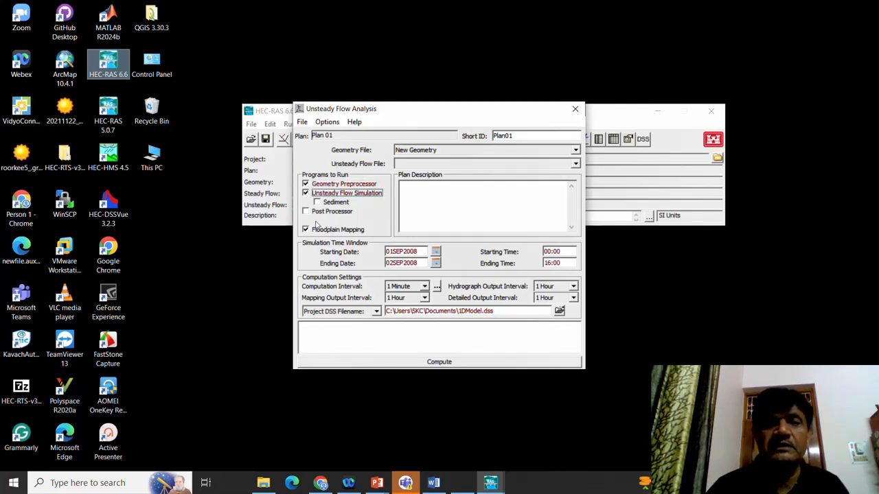
left_click(306, 212)
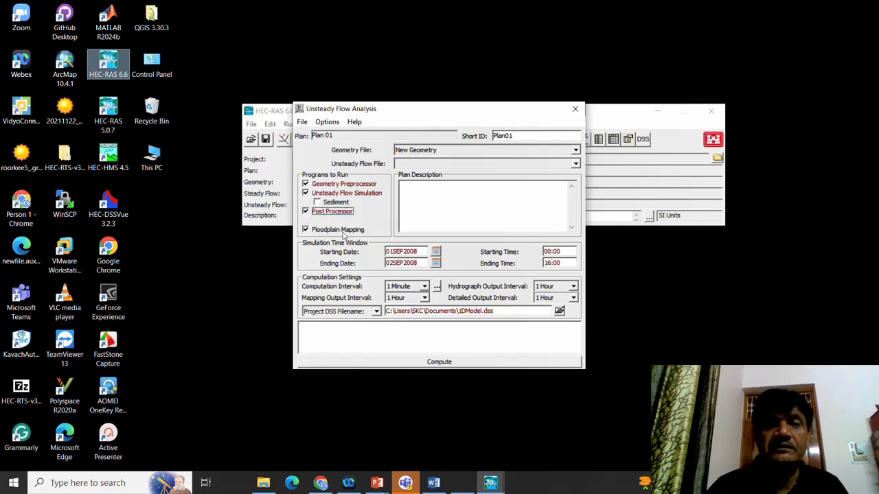
left_click(432, 362)
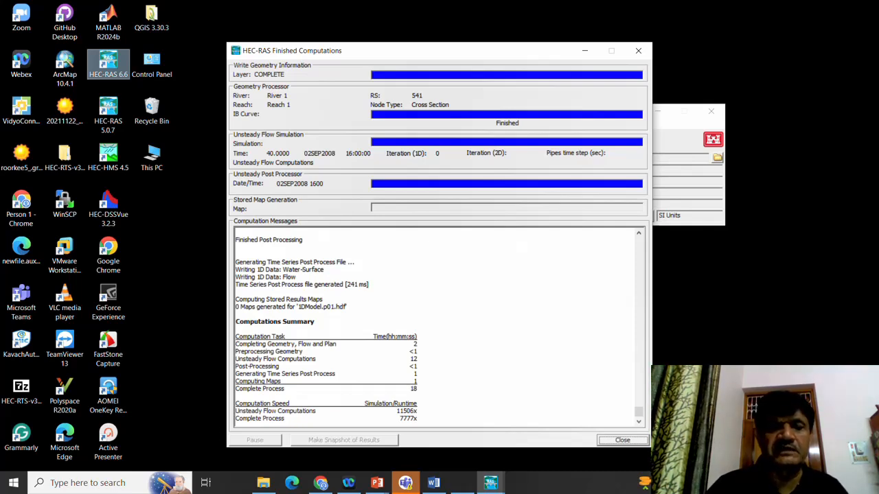
left_click(629, 440)
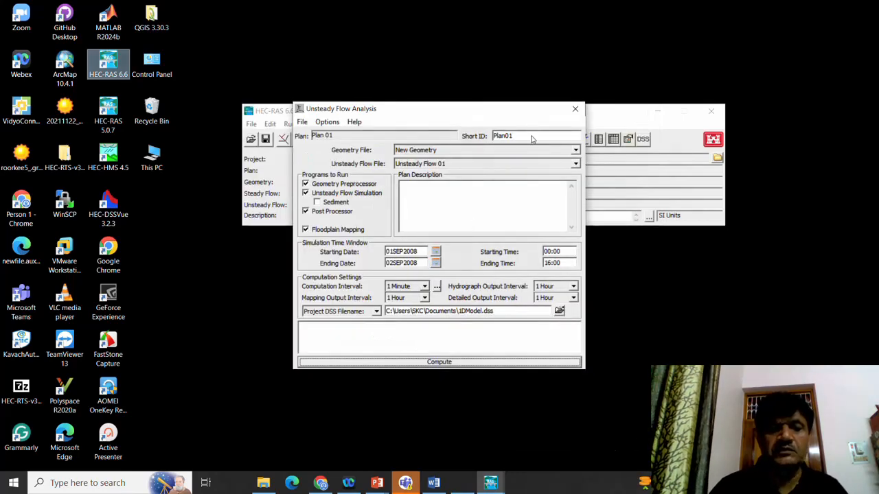
left_click(574, 108)
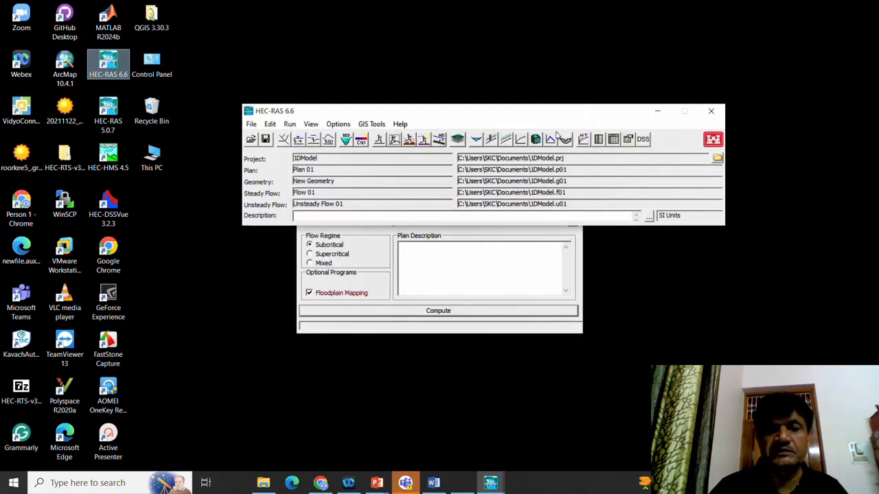
Review the computed water levels in the cross section plots by stepping through the river stations, and close the view.
left_click(476, 139)
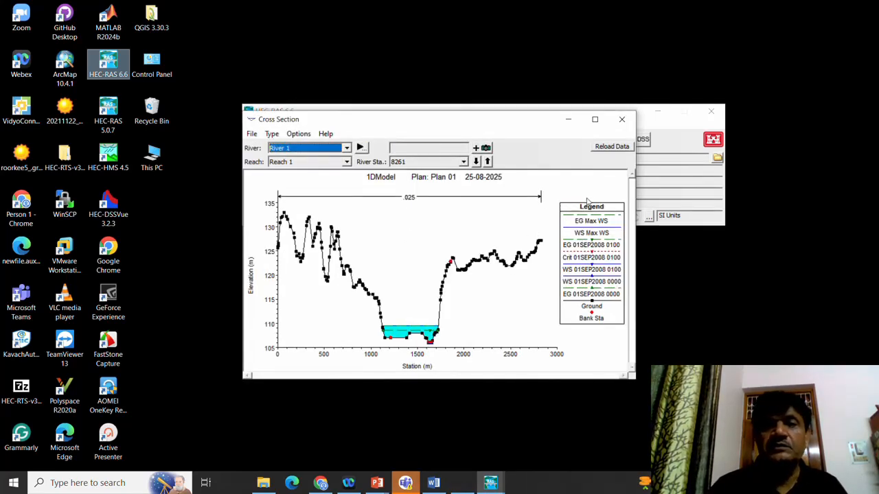
left_click(476, 161)
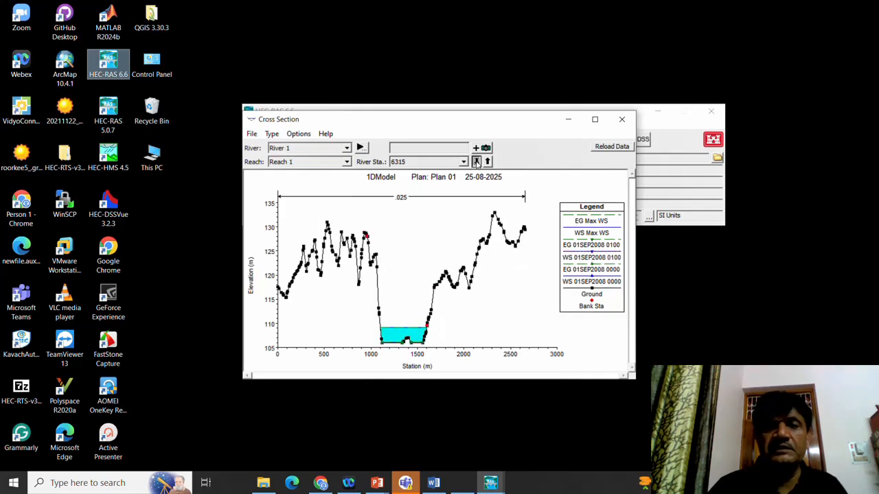
left_click(476, 161)
left_click(476, 161)
left_click(476, 161)
left_click(476, 161)
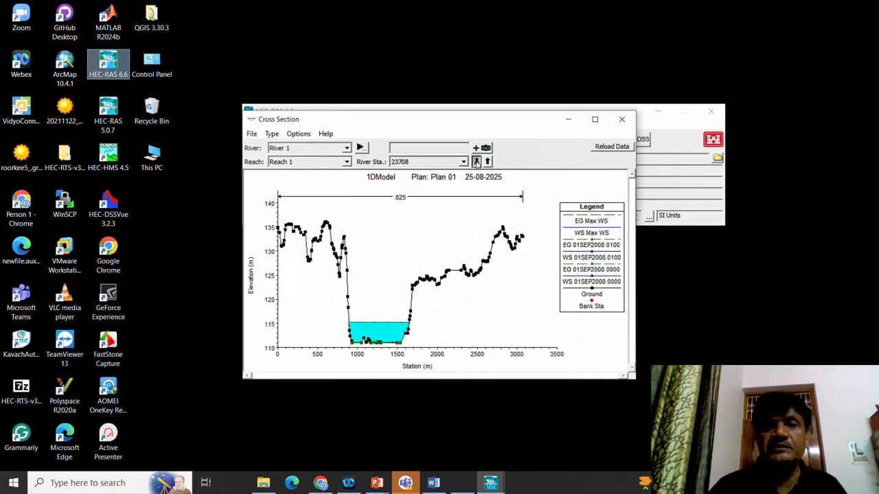
left_click(476, 161)
left_click(476, 161)
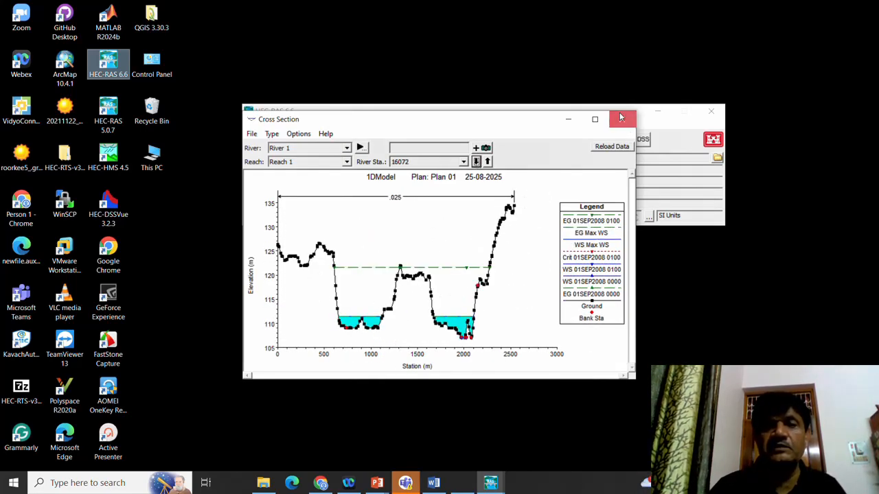
left_click(621, 120)
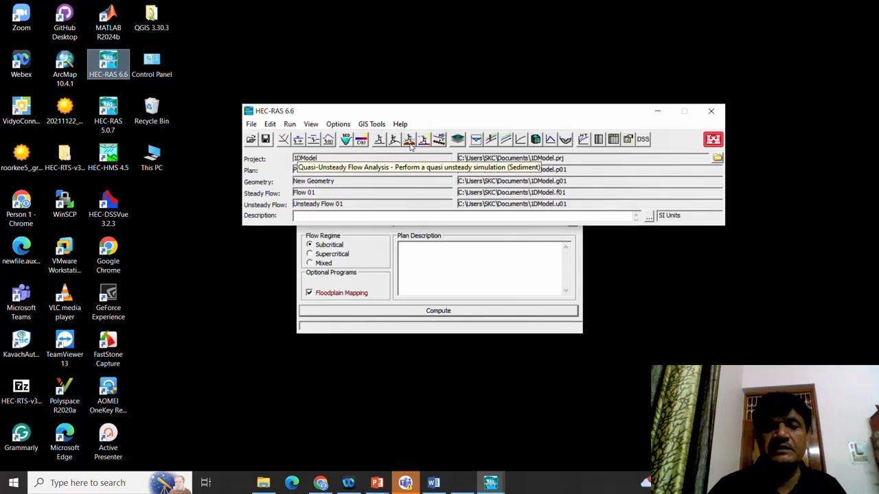
Enlarge the stage and flow hydrograph plot, step through the river stations to compare their curves, and close it.
left_click(550, 139)
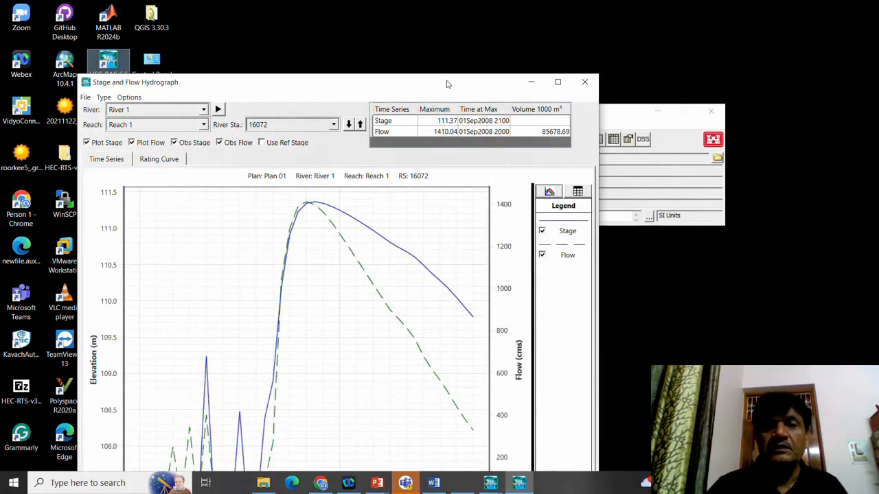
left_click_drag(447, 84, 491, 7)
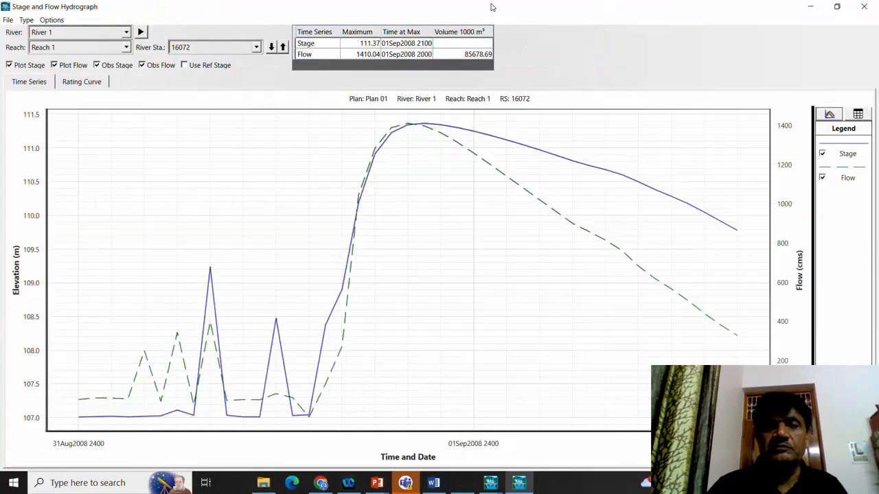
left_click(272, 46)
left_click(271, 47)
left_click(271, 47)
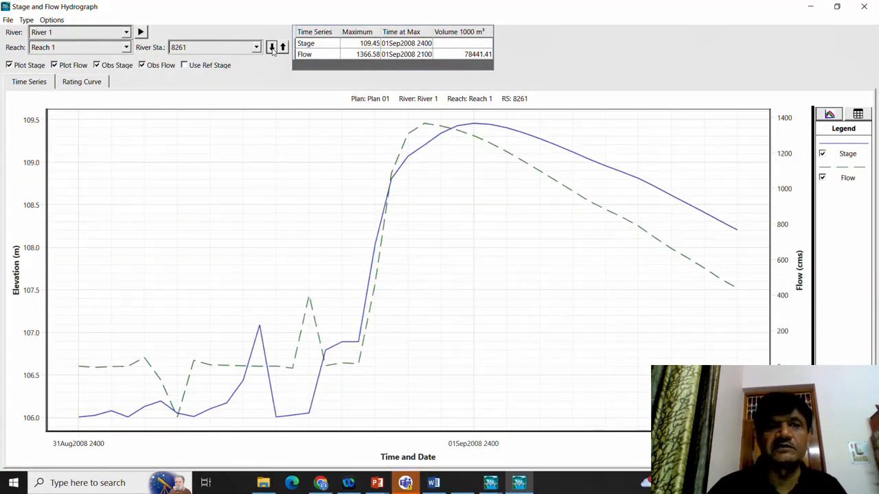
left_click(271, 46)
left_click(272, 47)
left_click(272, 48)
left_click(272, 48)
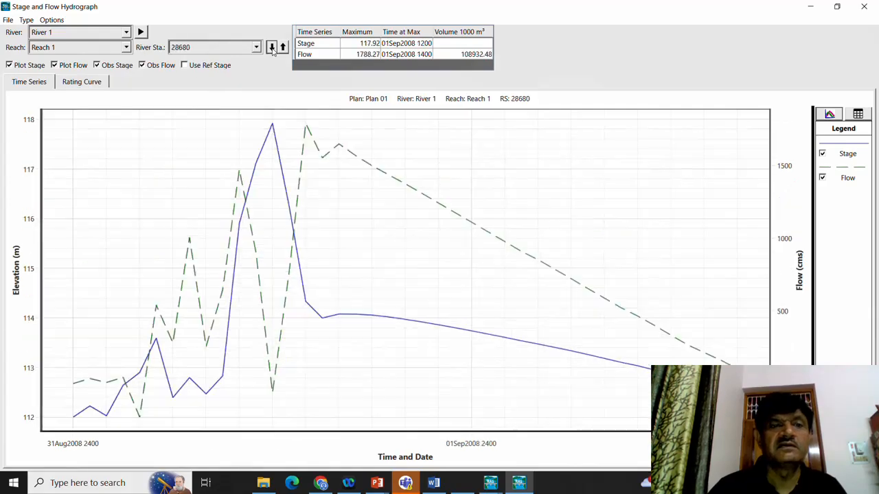
left_click(272, 48)
left_click(272, 47)
left_click(272, 48)
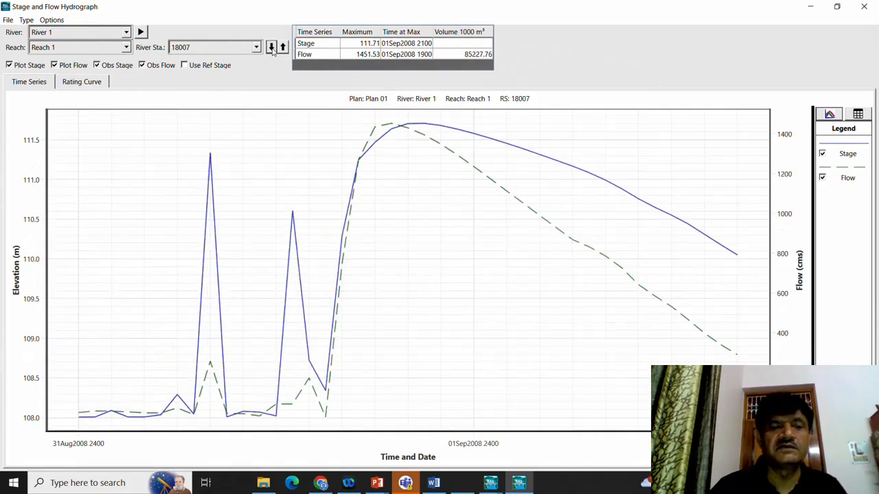
left_click(272, 47)
left_click(272, 47)
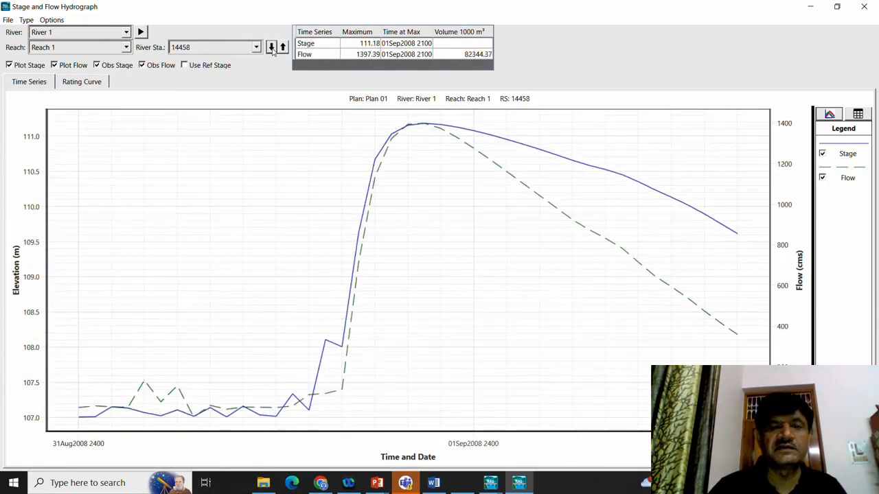
left_click(864, 7)
Open RAS Mapper and view the Plan01 velocity map, followed by the WSE map, with the depth layer hidden.
left_click(458, 140)
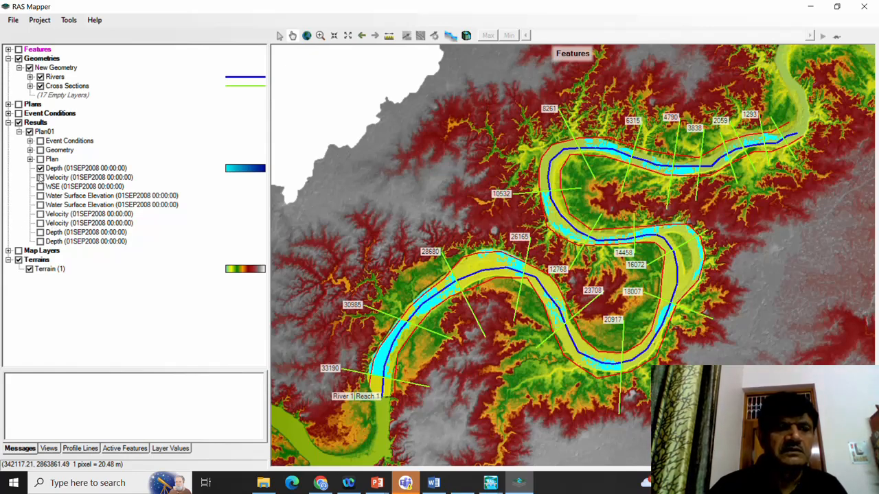
left_click(40, 169)
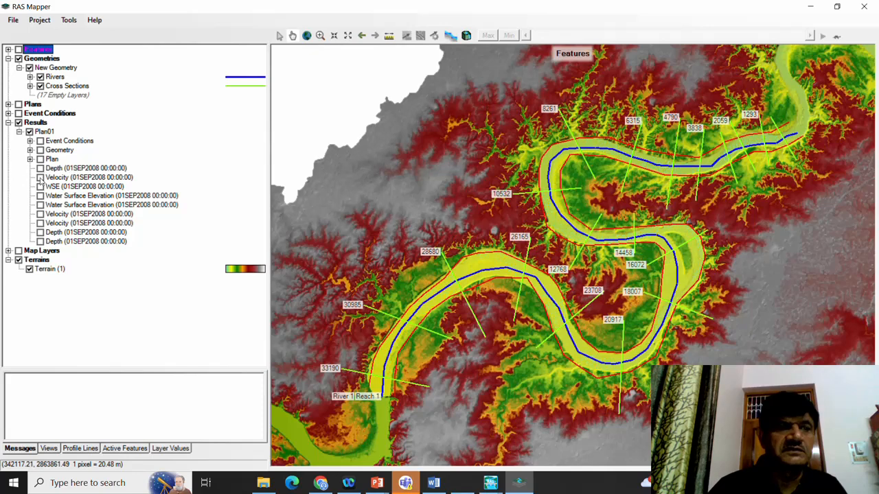
left_click(40, 177)
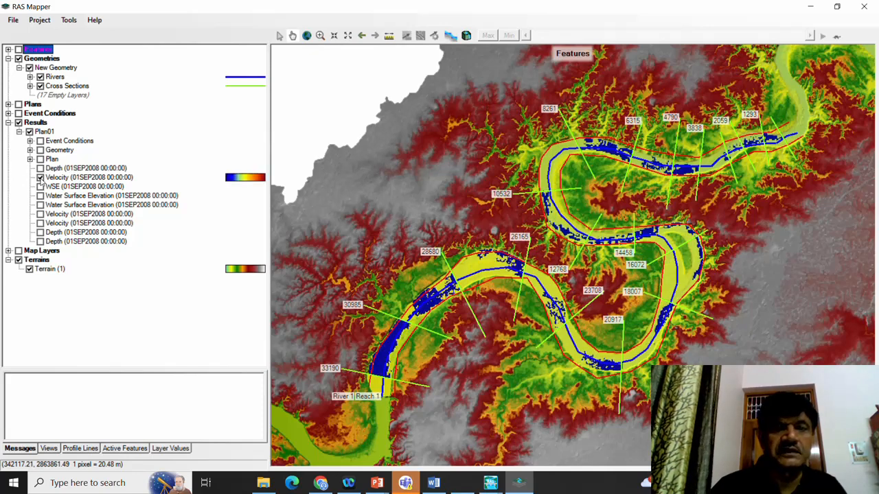
left_click(40, 177)
left_click(40, 186)
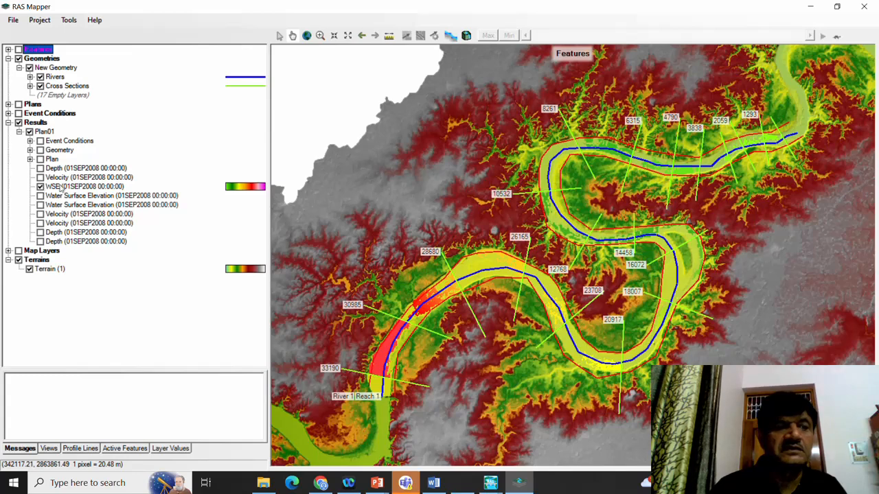
Animate the Plan01 WSE layer over the simulation period with a longer animation delay, and hide the layer after viewing it.
left_click(62, 187)
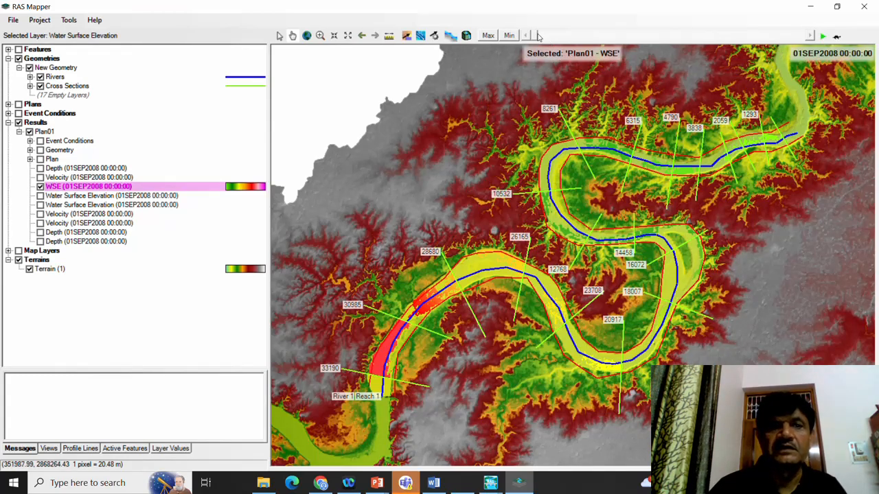
left_click(836, 38)
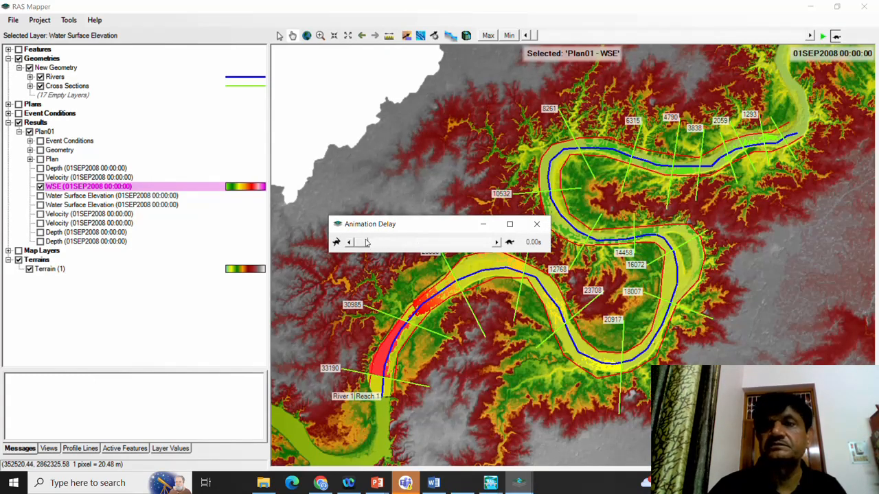
left_click_drag(366, 242, 443, 251)
left_click_drag(466, 248, 479, 247)
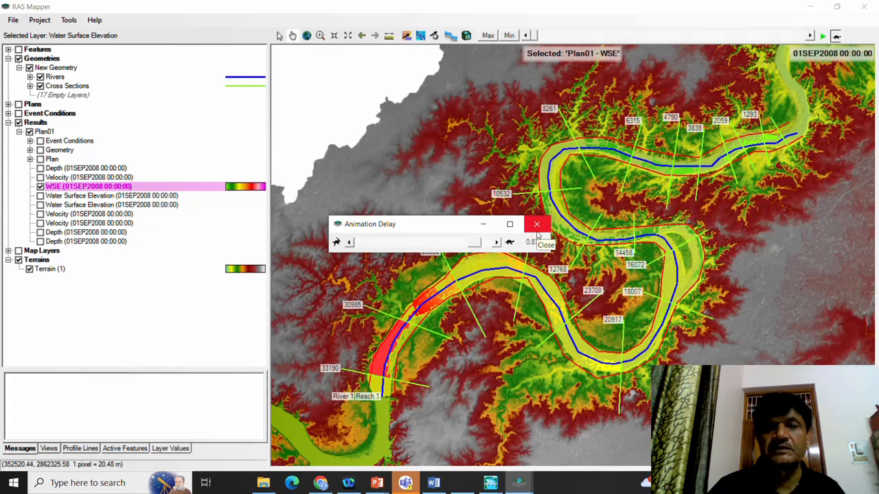
left_click(538, 233)
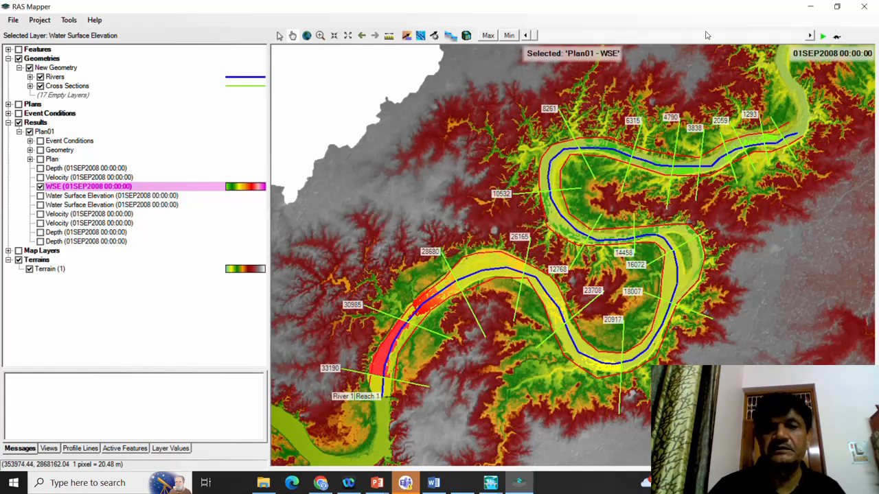
left_click(823, 36)
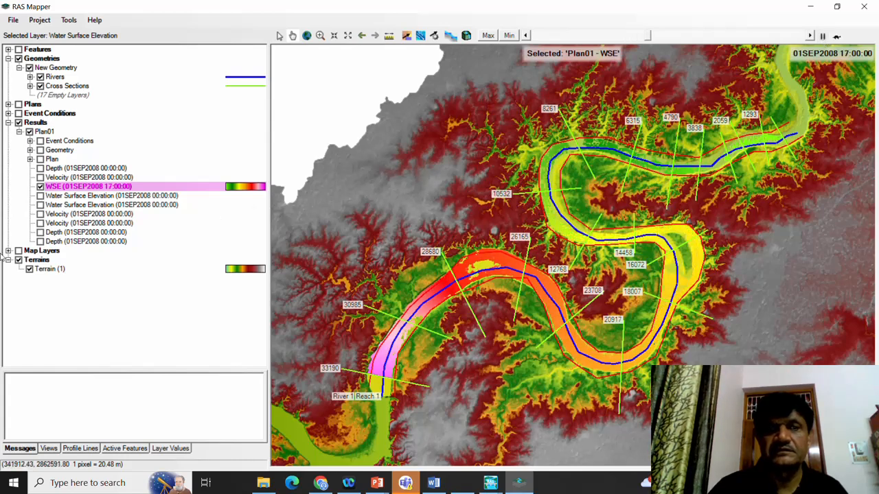
left_click(40, 187)
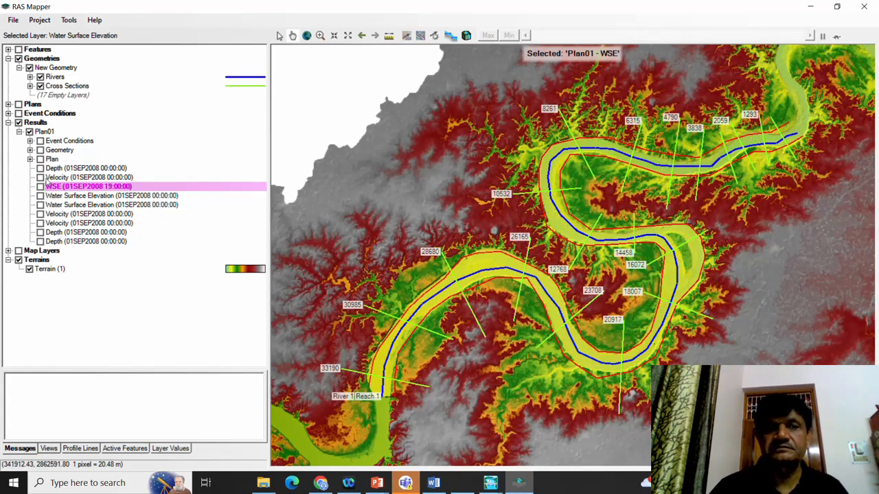
Show the Plan01 Depth layer, animate it from 01SEP2008 00:00:00, and stop the animation at 02SEP2008 00:00:00.
left_click(40, 169)
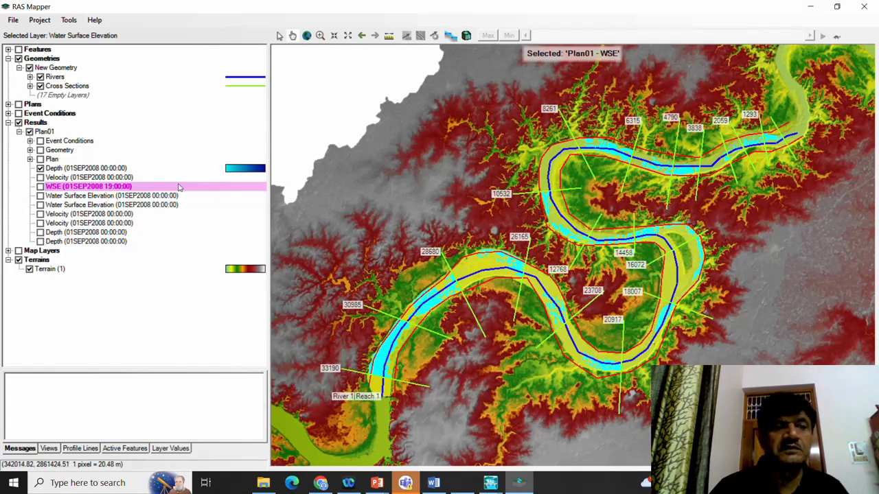
left_click(79, 170)
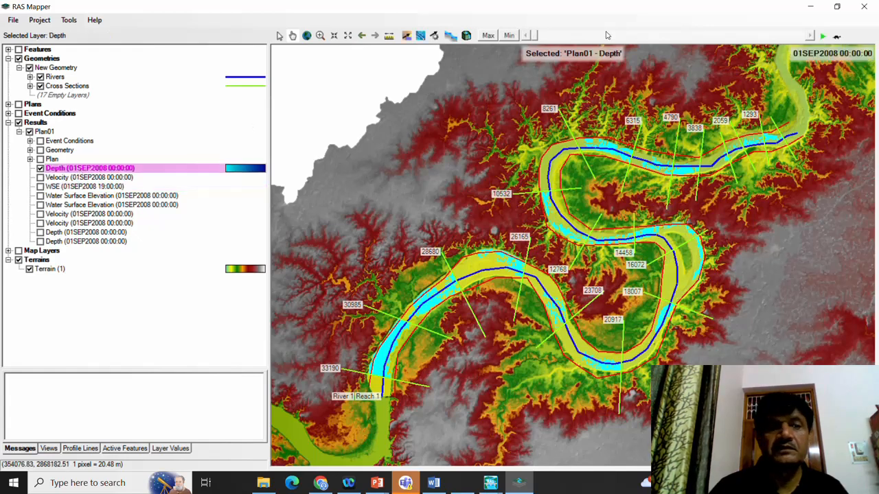
left_click(821, 37)
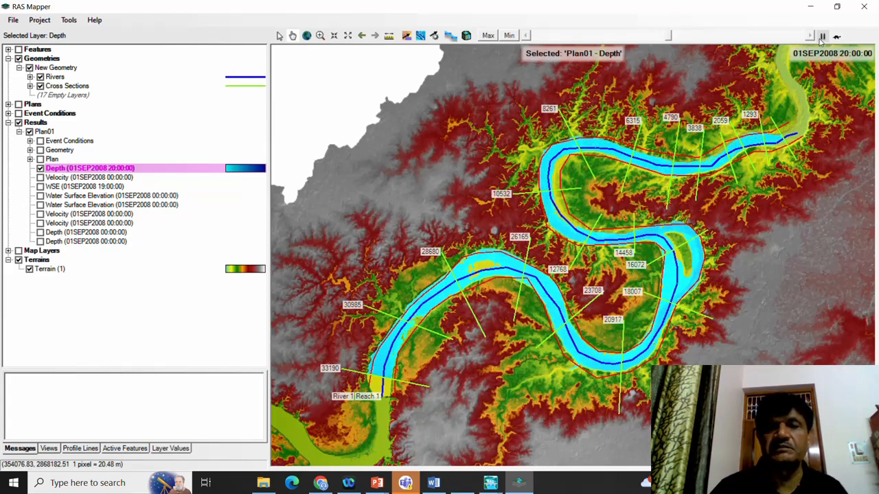
left_click(823, 36)
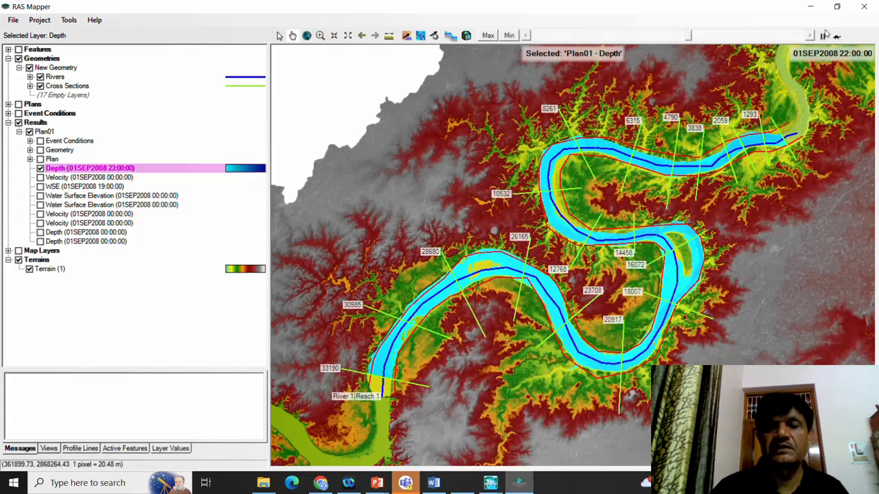
left_click(823, 36)
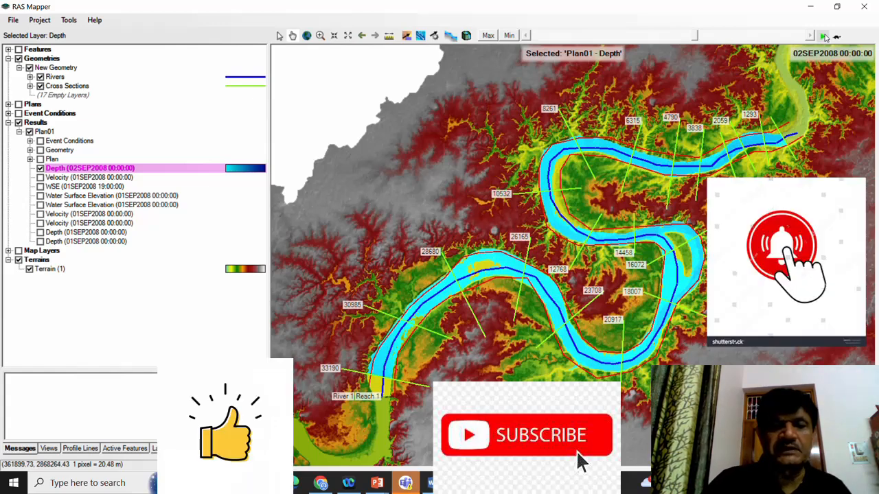
left_click(714, 483)
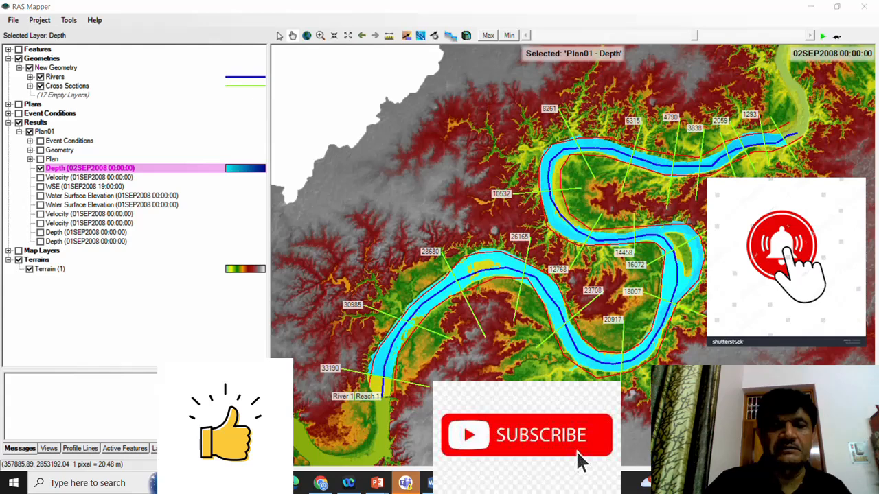